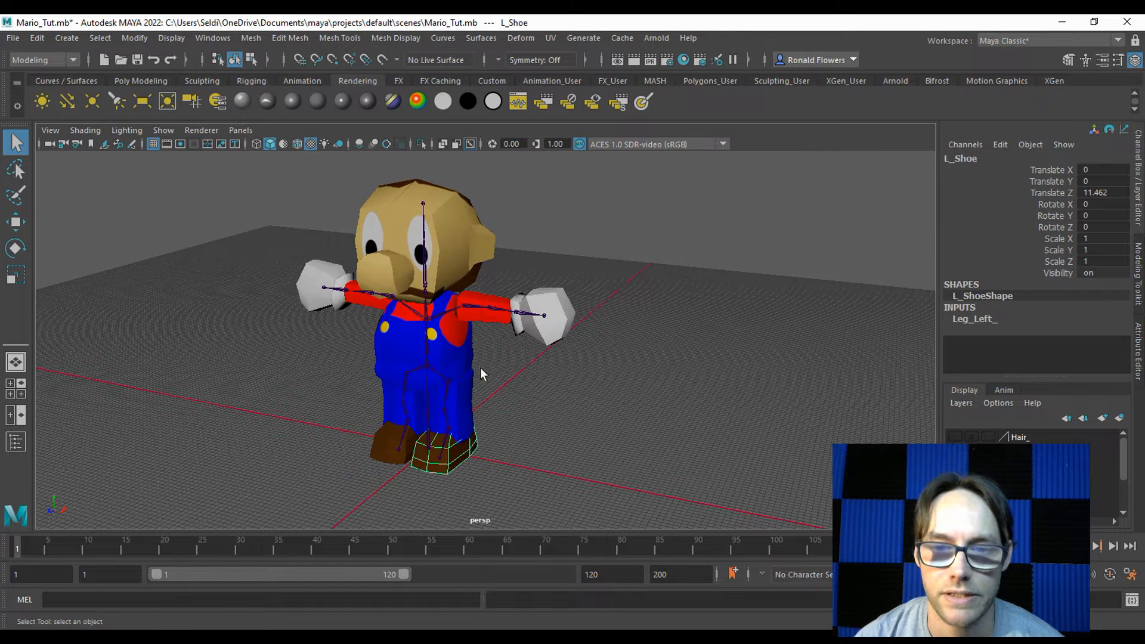
Examine the character's parts in the viewport by selecting meshes such as the head to check that they are separate objects
left_click(457, 352)
left_click(405, 263)
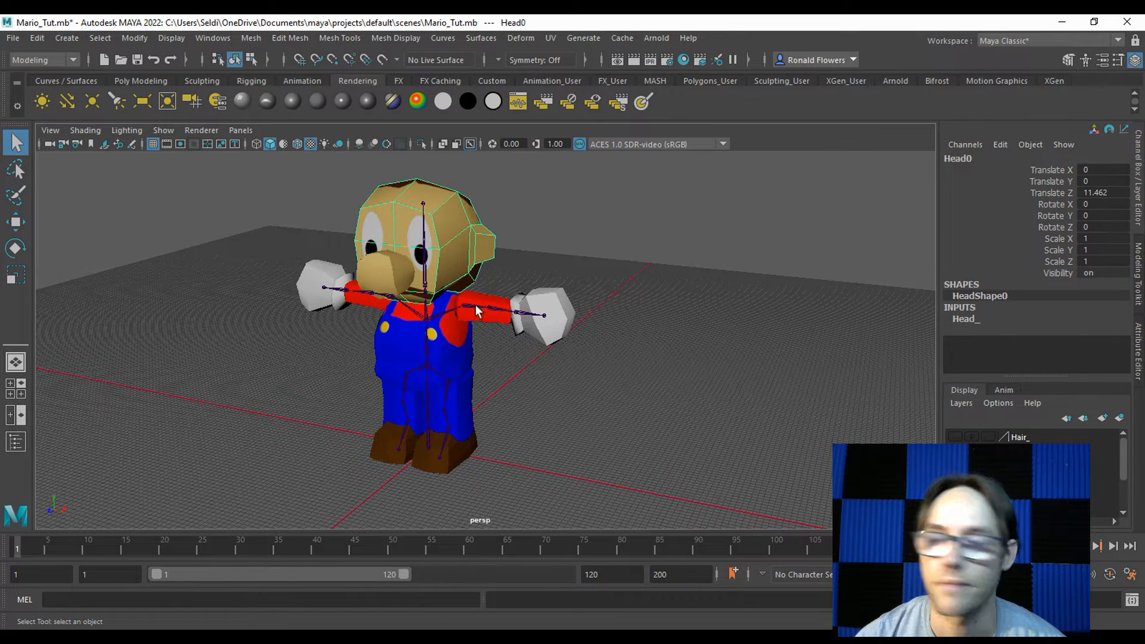
left_click(393, 280)
left_click(472, 250)
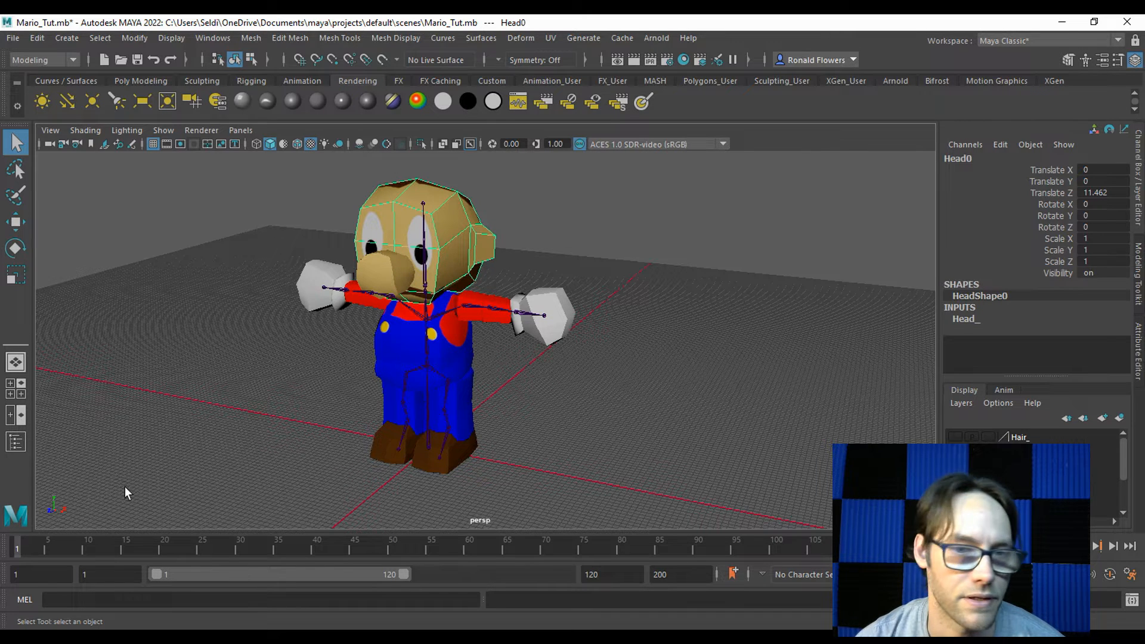
Go through the Outliner's mesh list from pPlane2 up to pPlane1, selecting the entries to check each body part's name
left_click(16, 441)
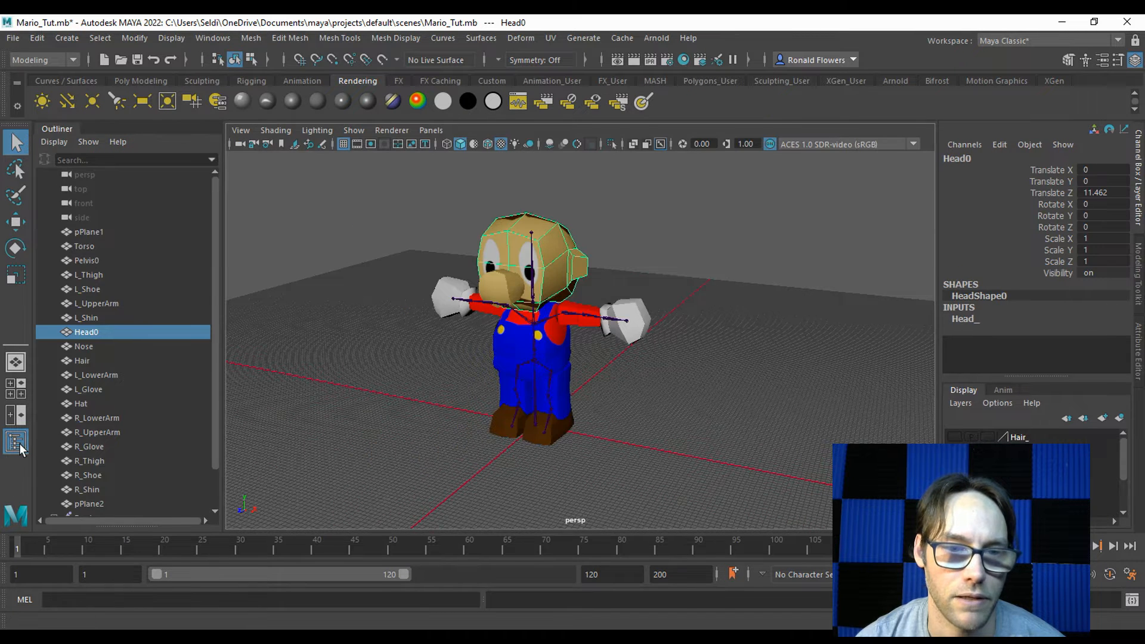
scroll(107, 395, "down", 1)
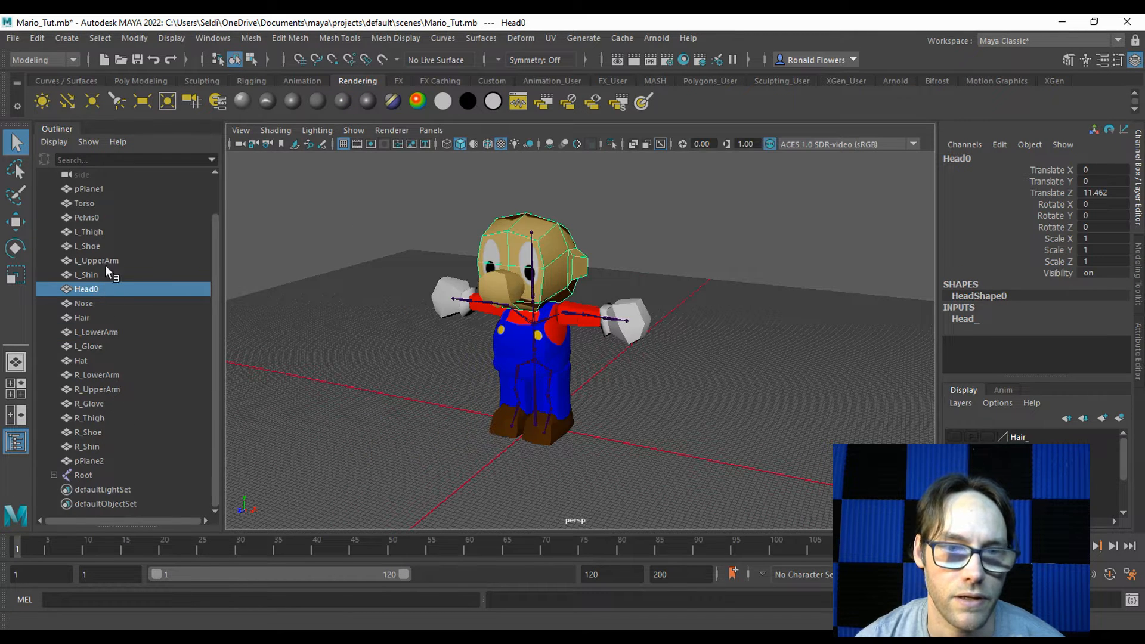
left_click(108, 462)
left_click(124, 446)
left_click(128, 419)
left_click(108, 430)
left_click(113, 404)
left_click(122, 389)
left_click(126, 375)
left_click(133, 360)
left_click(154, 346)
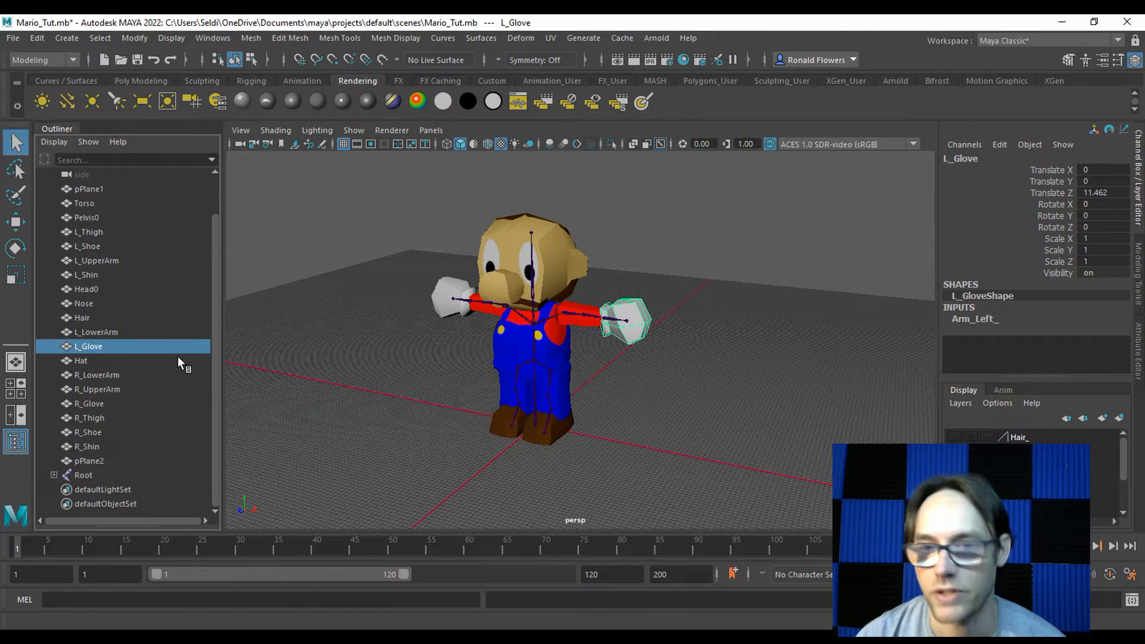
left_click(133, 328)
left_click(122, 313)
left_click(126, 302)
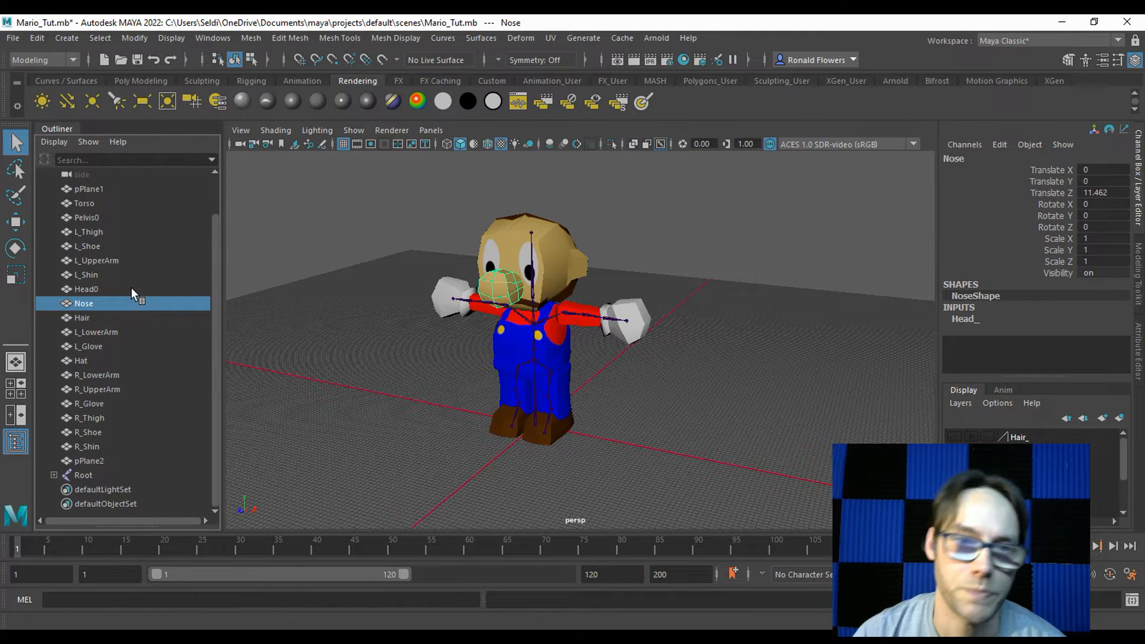
left_click(131, 288)
left_click(119, 275)
left_click(118, 260)
left_click(117, 246)
left_click(121, 232)
left_click(120, 207)
left_click(121, 188)
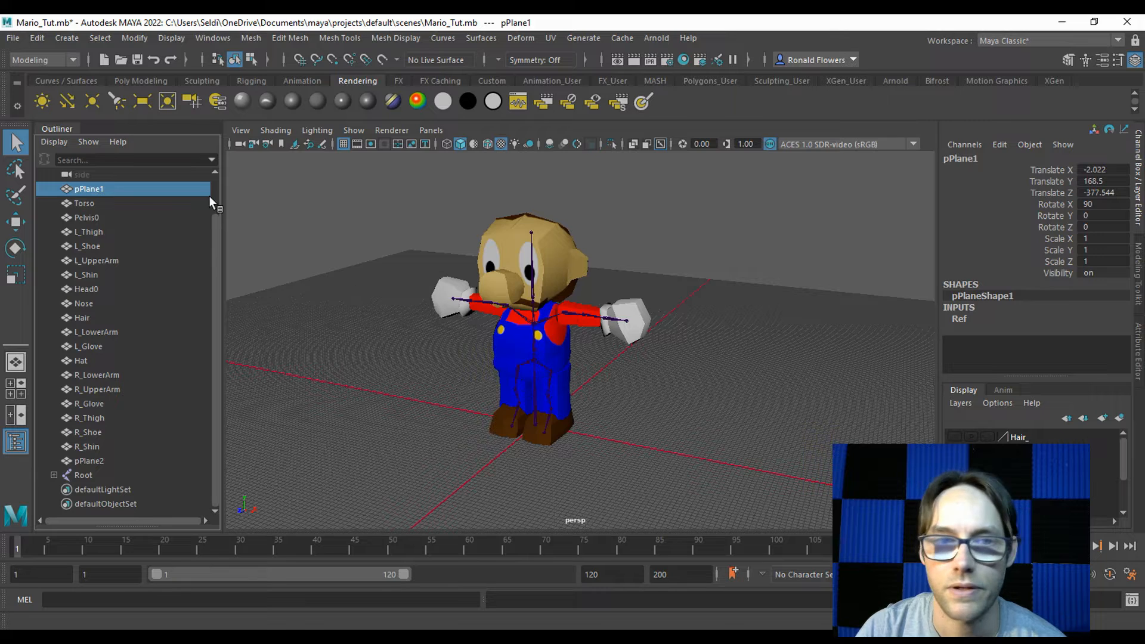
left_click(16, 441)
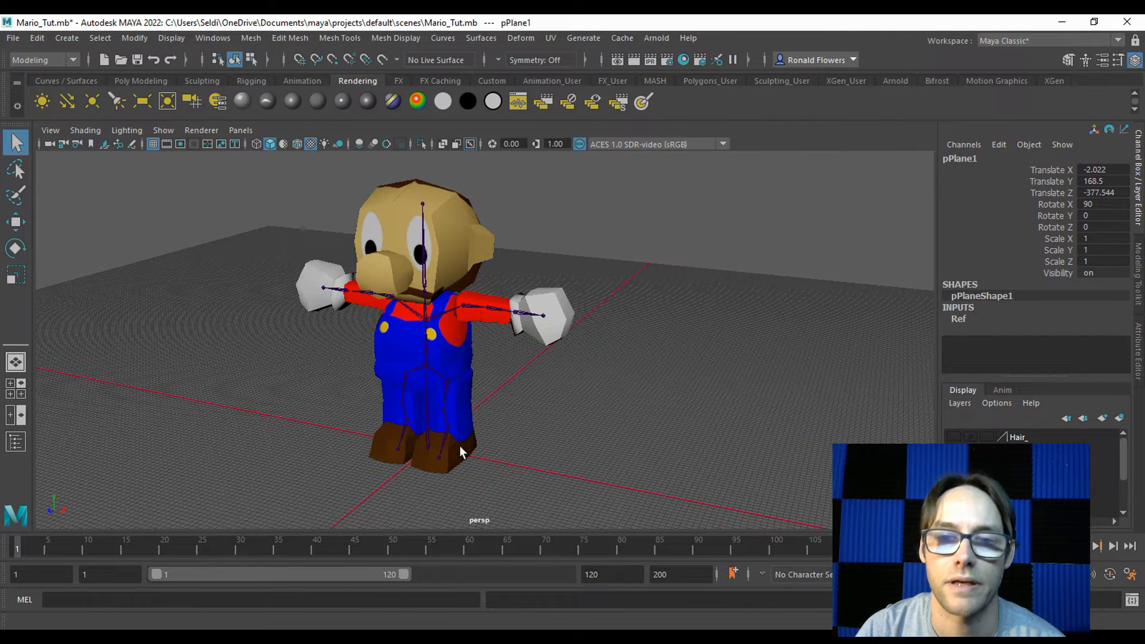
Switch to the Rigging menu set and look over the Skin commands
left_click(67, 61)
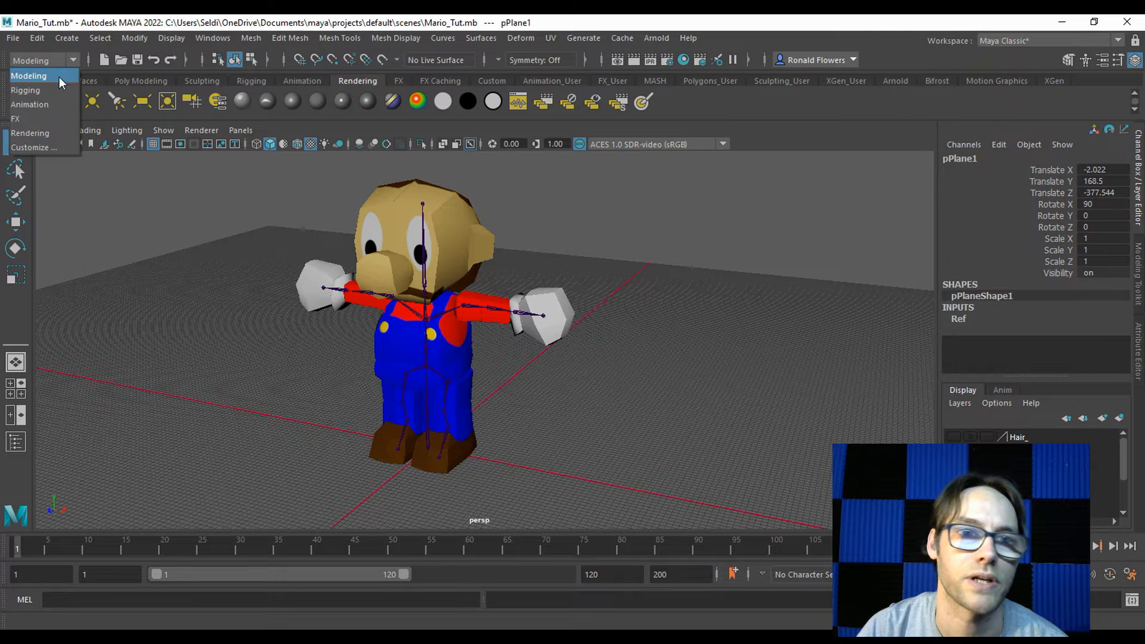
left_click(53, 89)
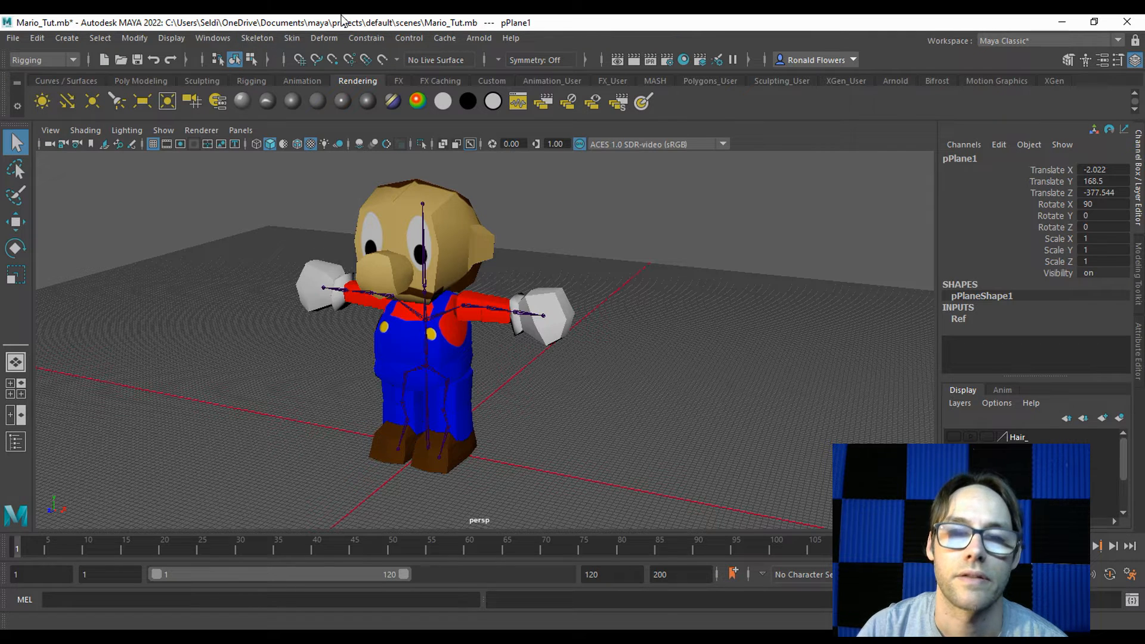
left_click(258, 37)
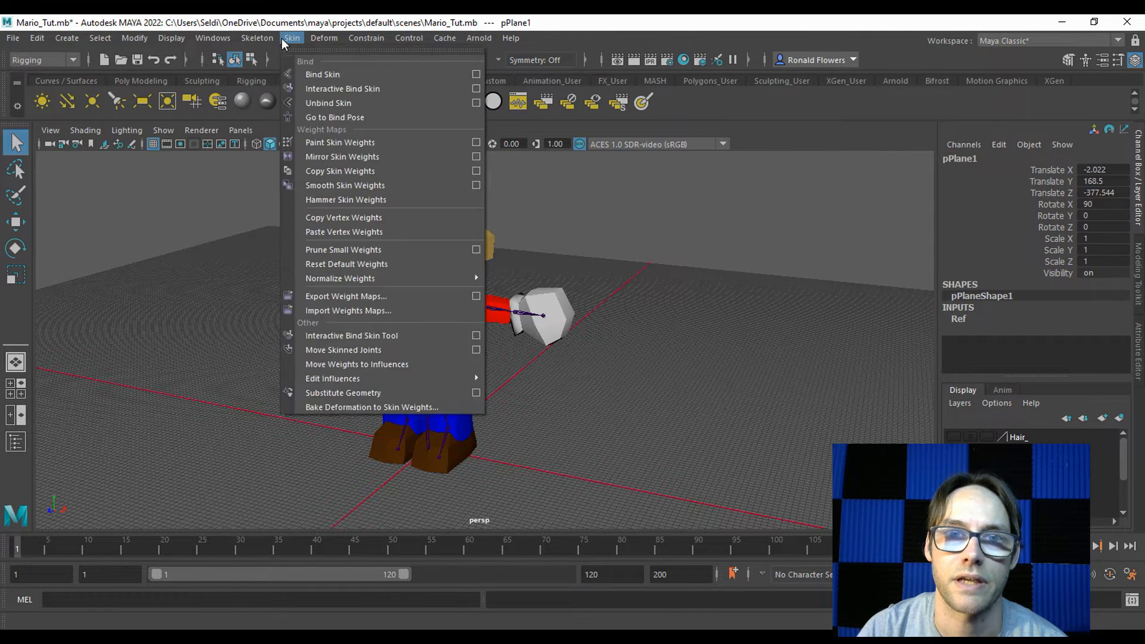
left_click(282, 38)
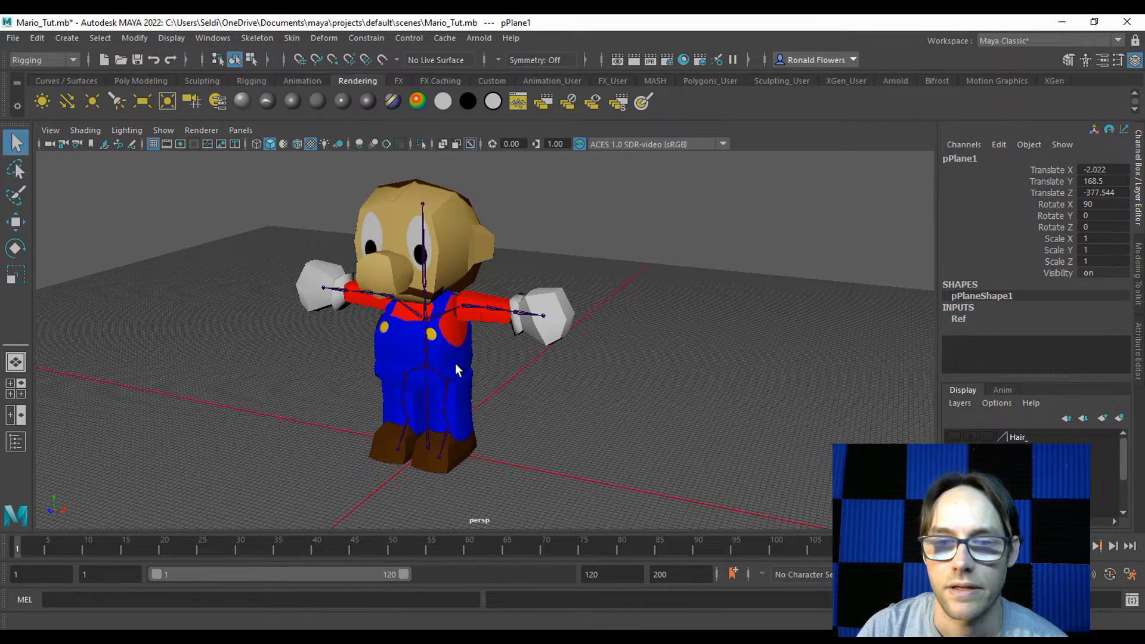
Select the left shoe together with the left foot joint and open the Bind Skin options
scroll(477, 439, "up", 4)
middle_click_drag(476, 475, 542, 371, "alt")
scroll(514, 334, "up", 4)
left_click_drag(549, 385, 525, 398, "alt")
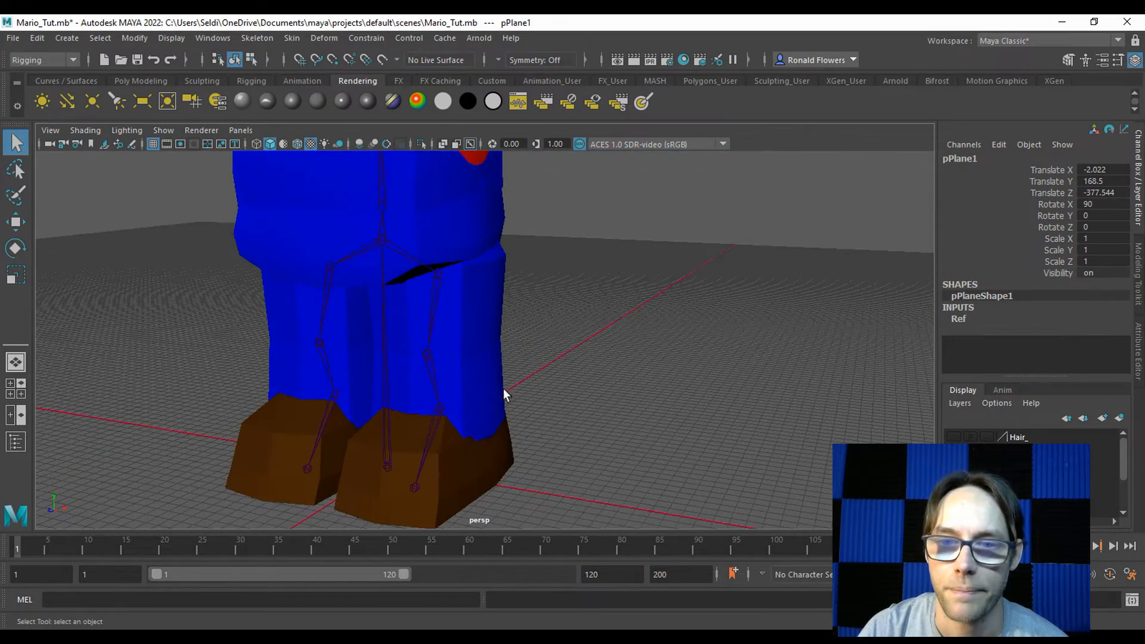
left_click(423, 471)
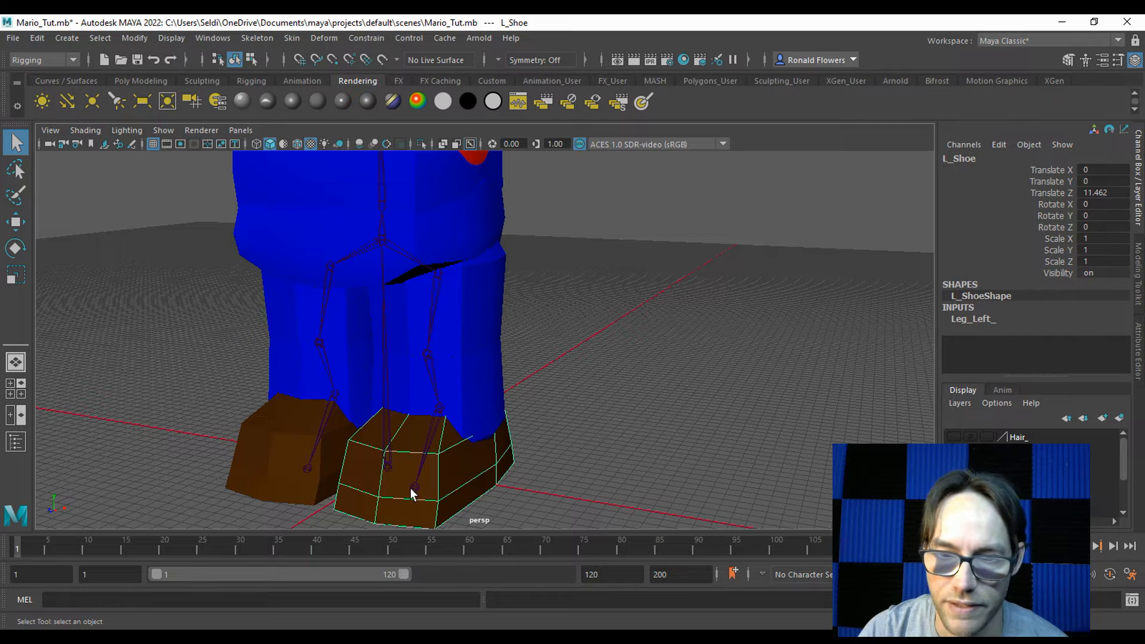
left_click(415, 489)
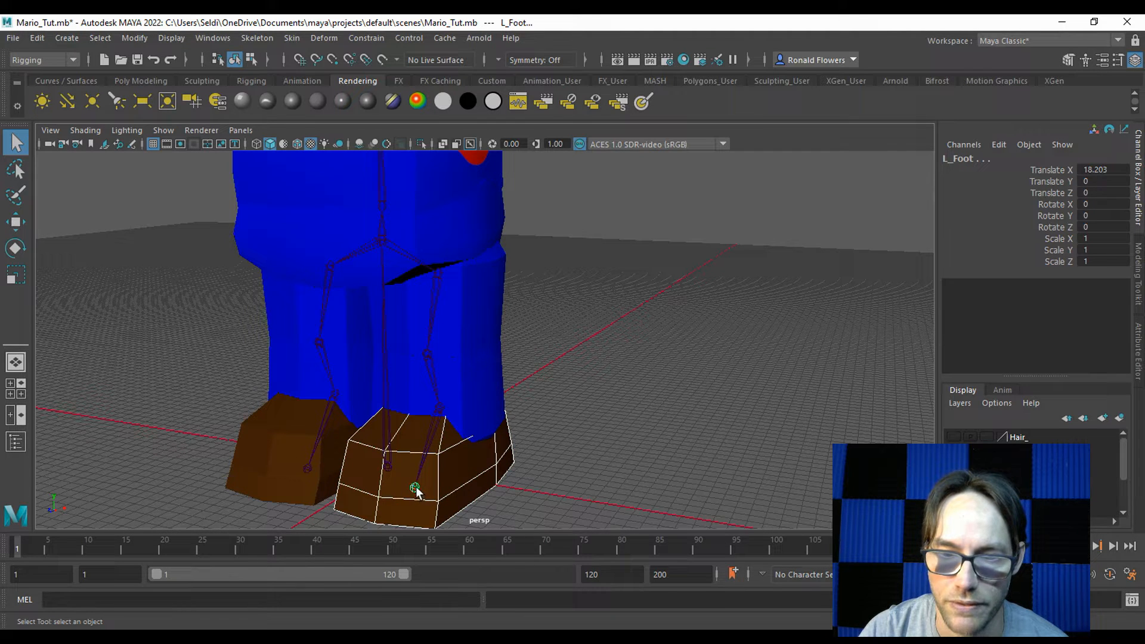
left_click(290, 39)
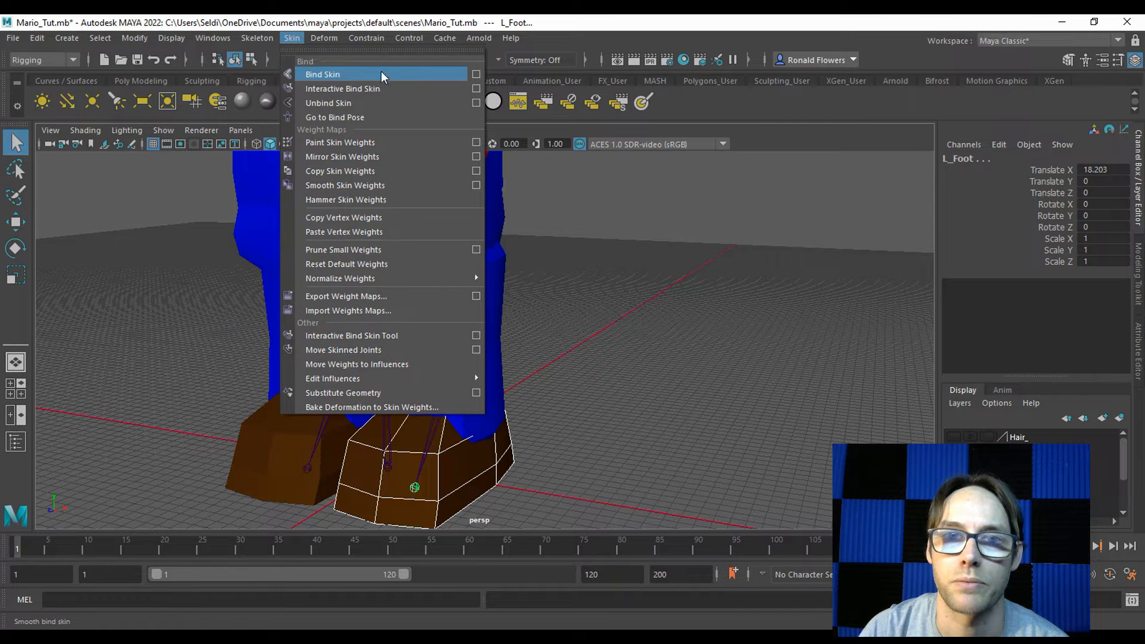
left_click(476, 74)
left_click_drag(733, 206, 615, 214)
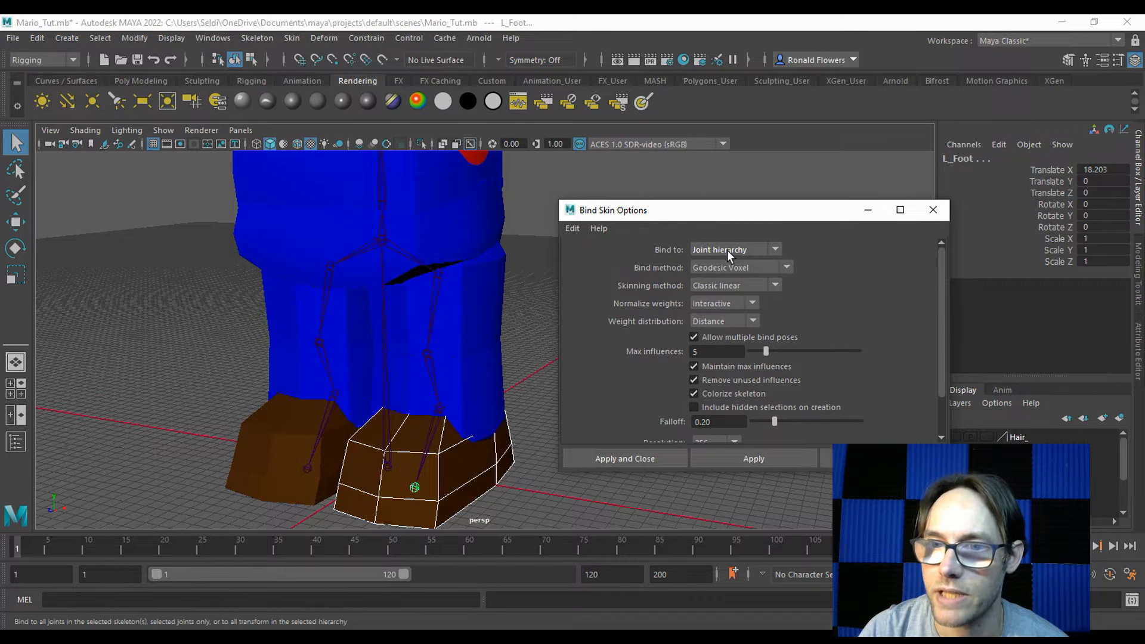
Set the skin binding to Selected joints with the Closest distance method and max influences of 1
left_click(743, 249)
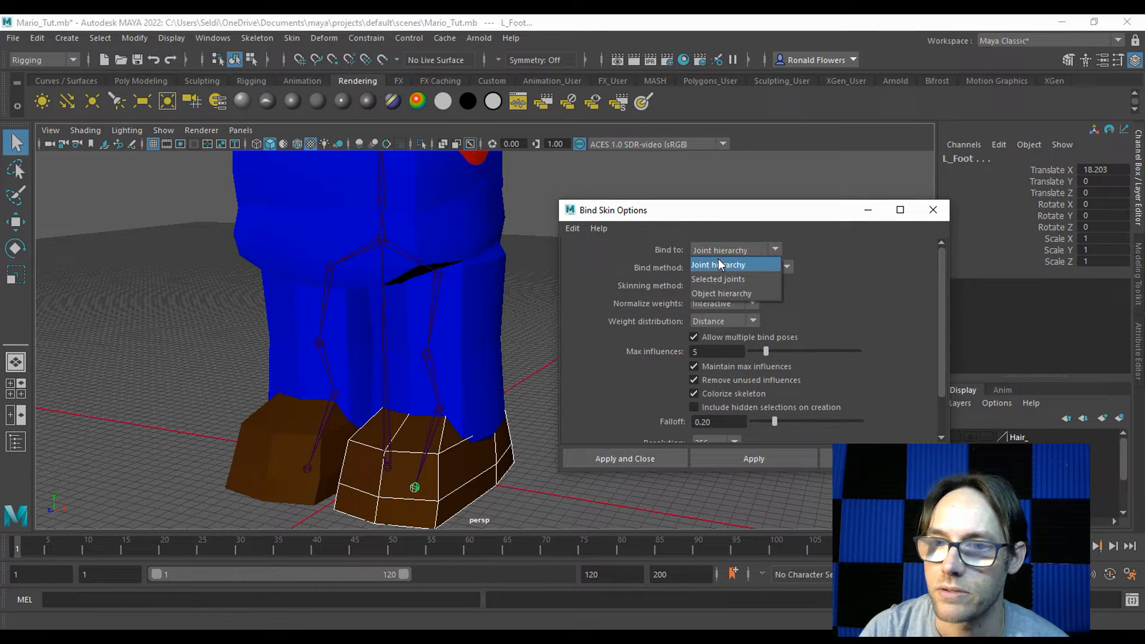
left_click(735, 277)
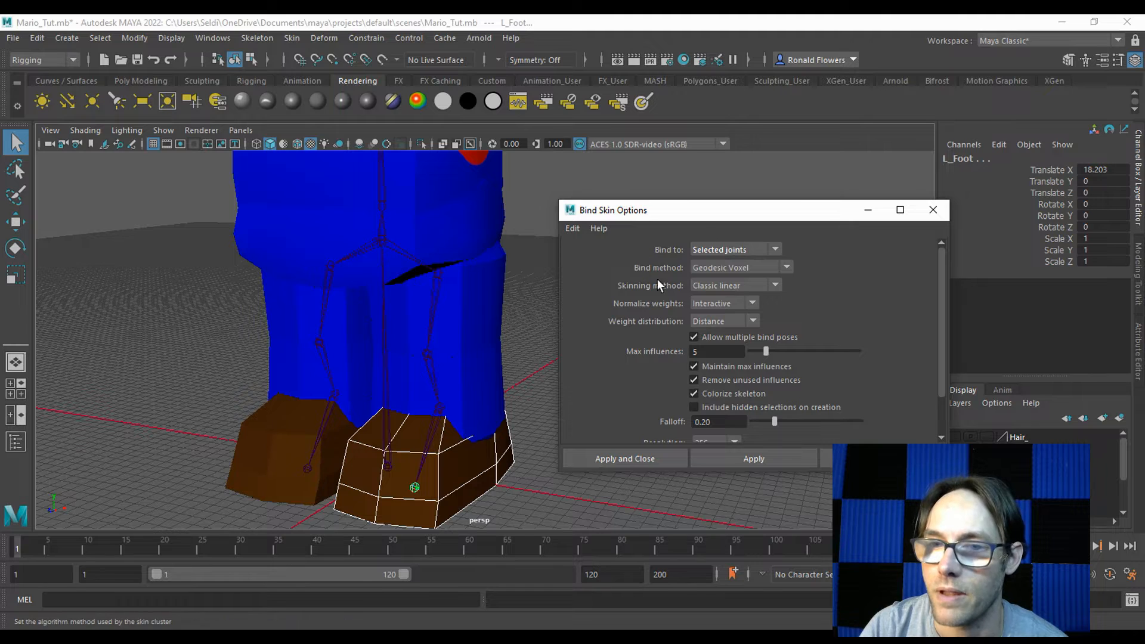
left_click(732, 264)
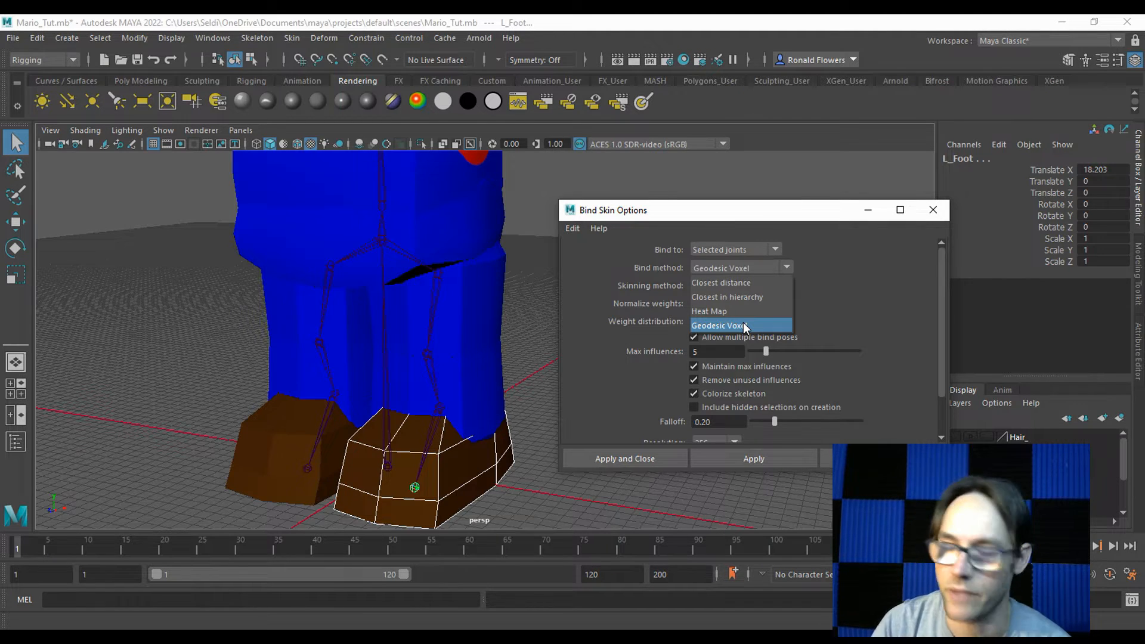
left_click(754, 282)
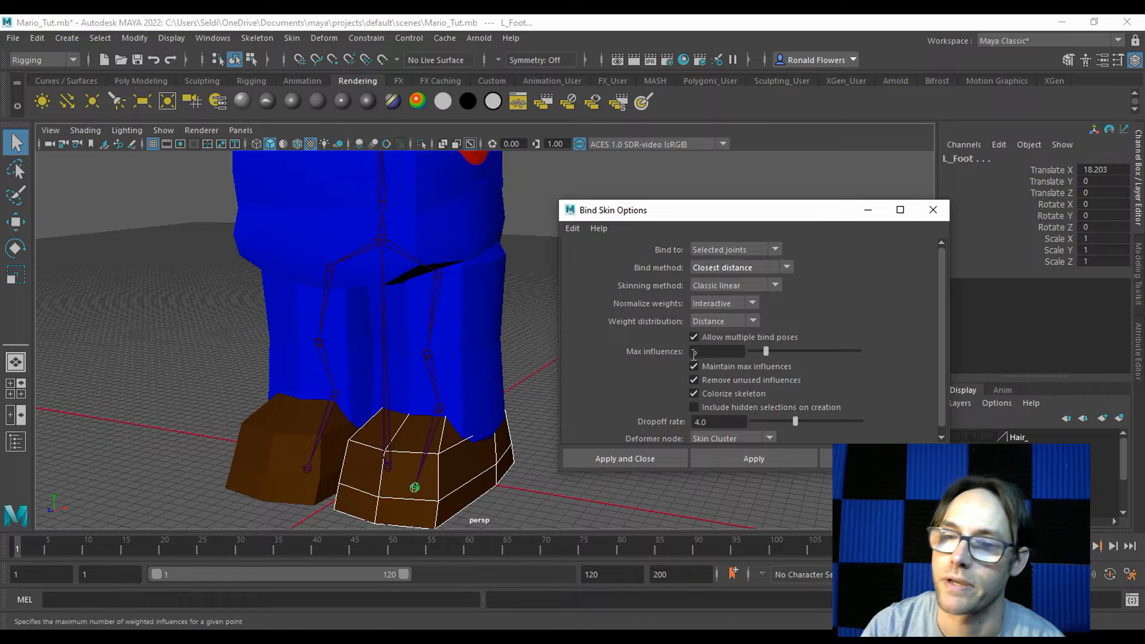
left_click_drag(762, 351, 735, 349)
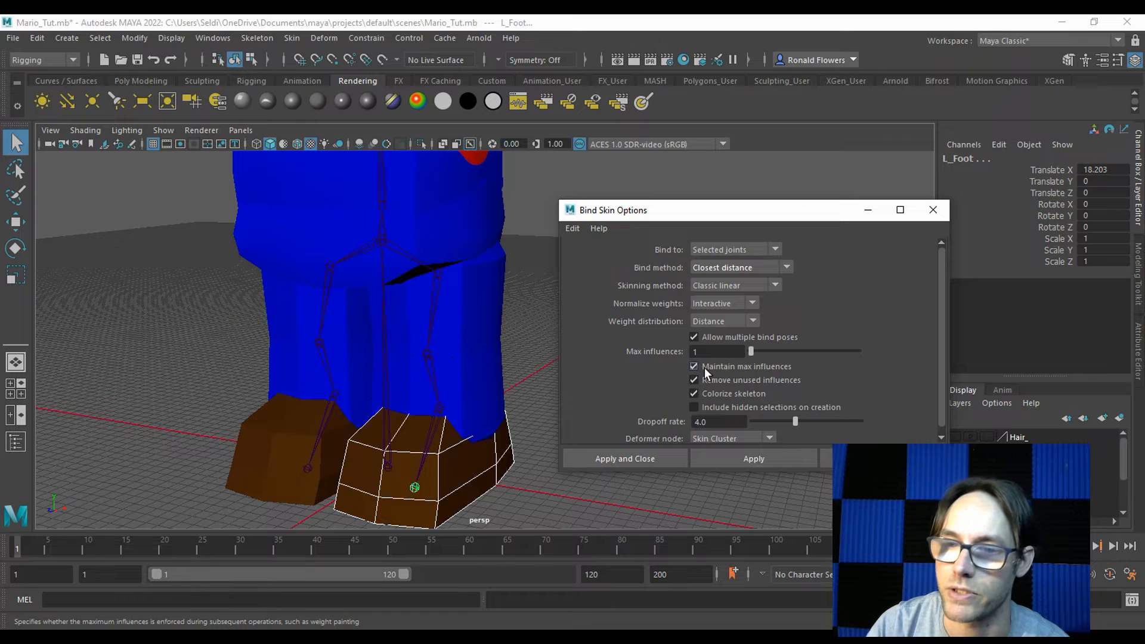
Reselect the left shoe, add the L_Ankle joint to the selection, and bind the shoe to it
left_click(508, 396)
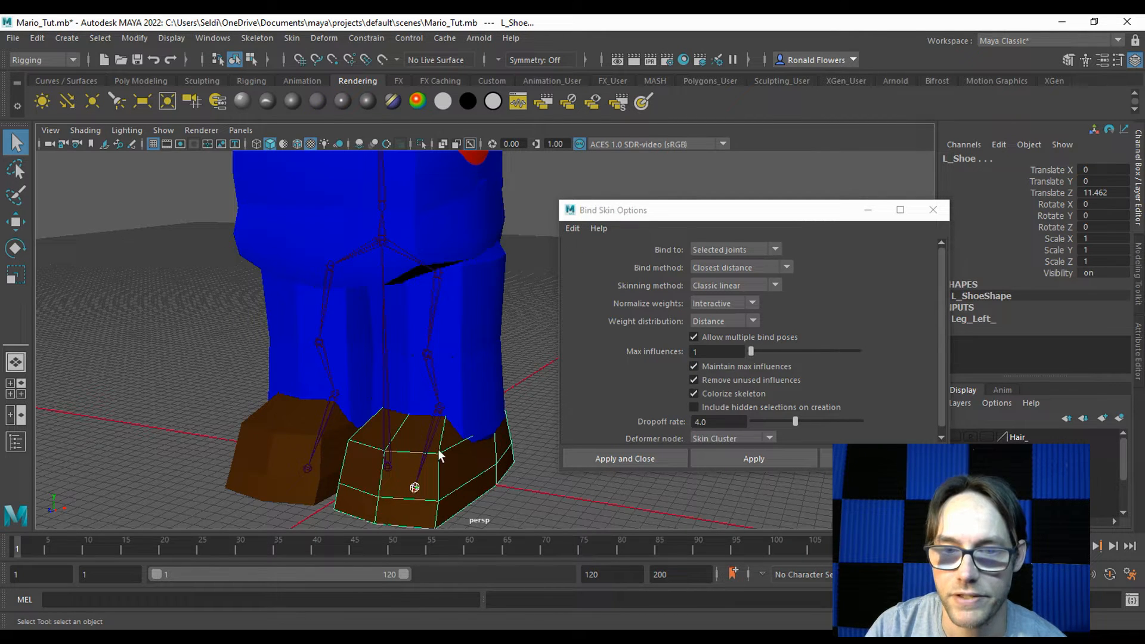
left_click(503, 498)
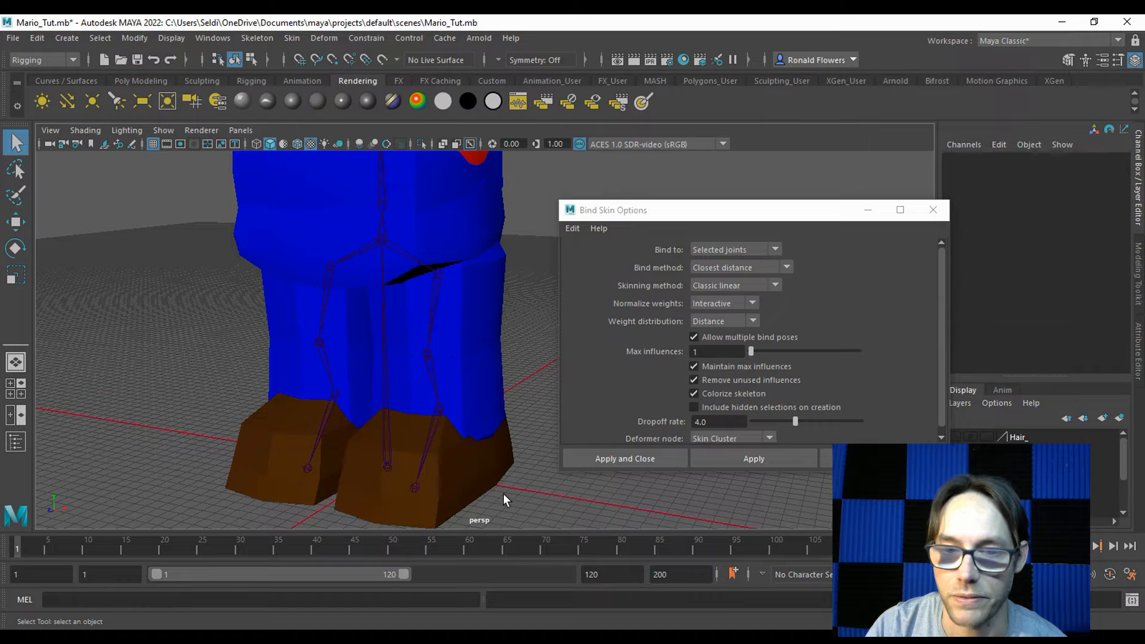
left_click(469, 491)
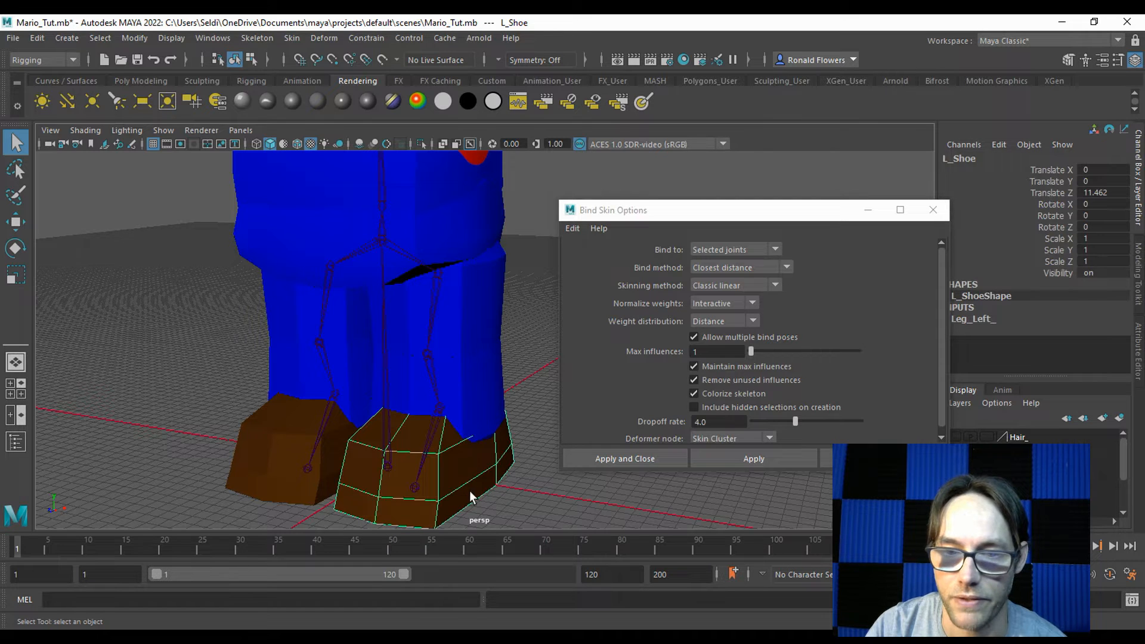
left_click(438, 411)
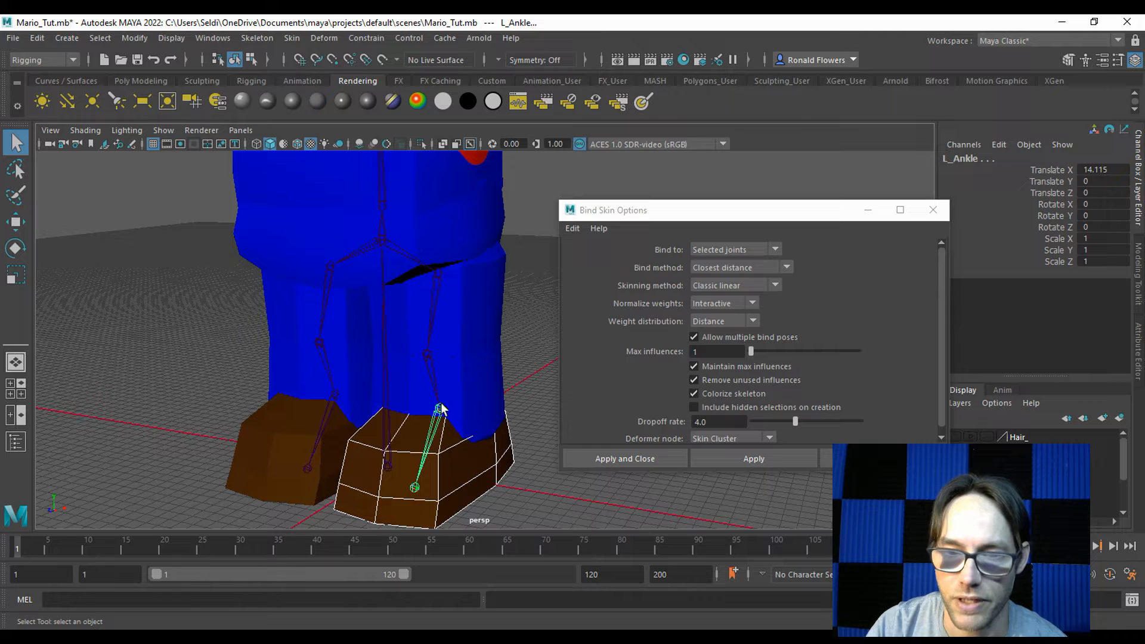
left_click(742, 463)
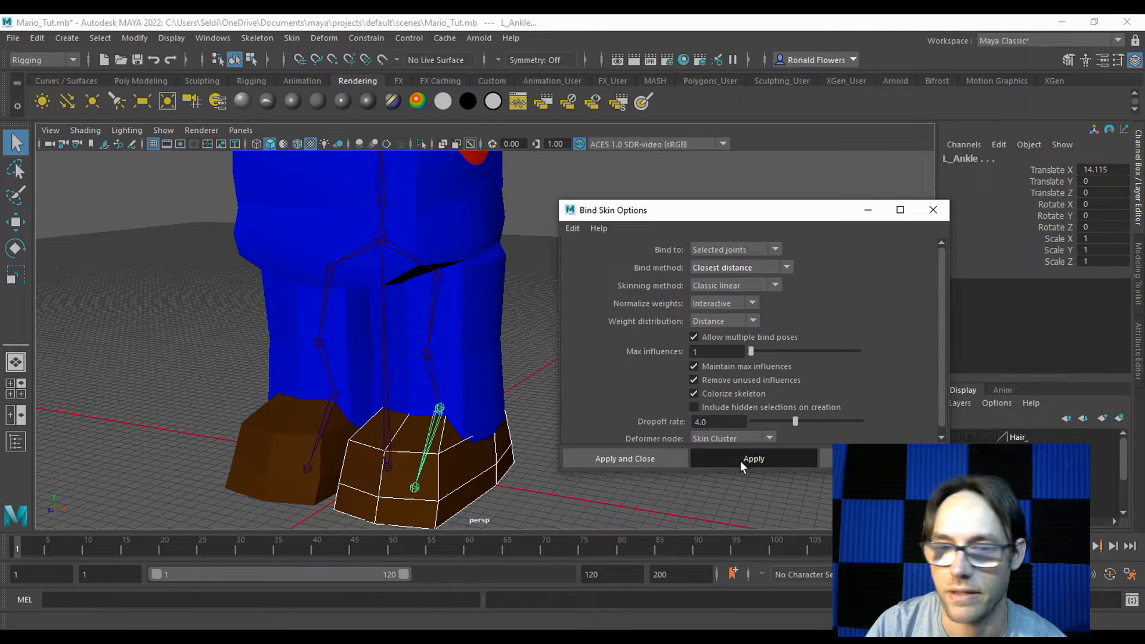
Move the L_Ankle joint sideways to test the shoe binding and undo the move
left_click(538, 495)
left_click(438, 420)
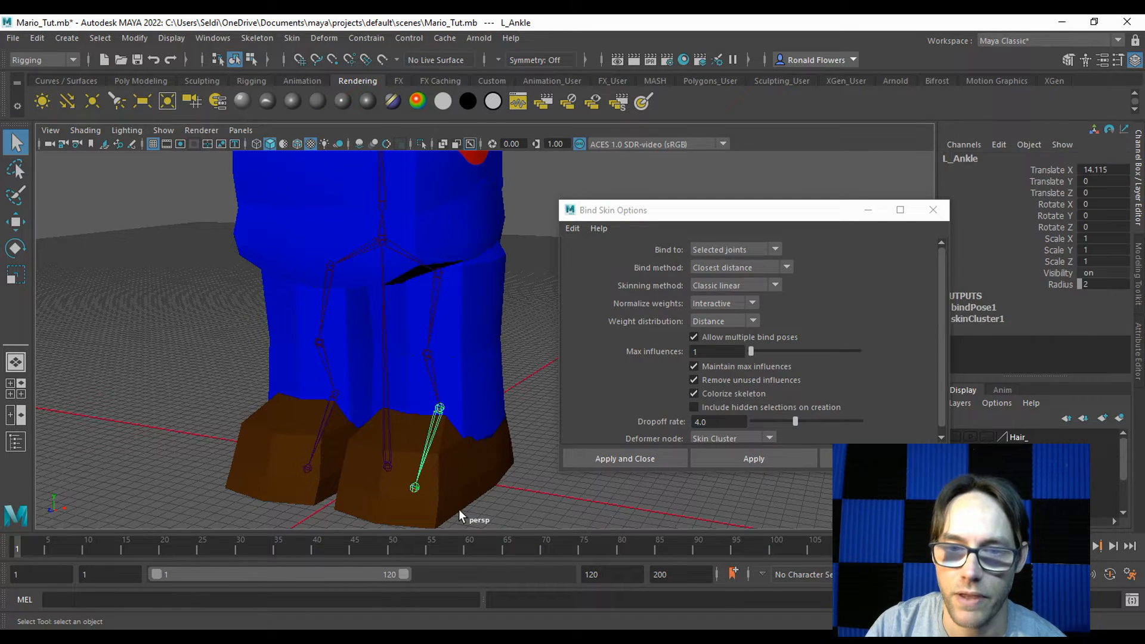
key("w")
left_click_drag(503, 416, 454, 411)
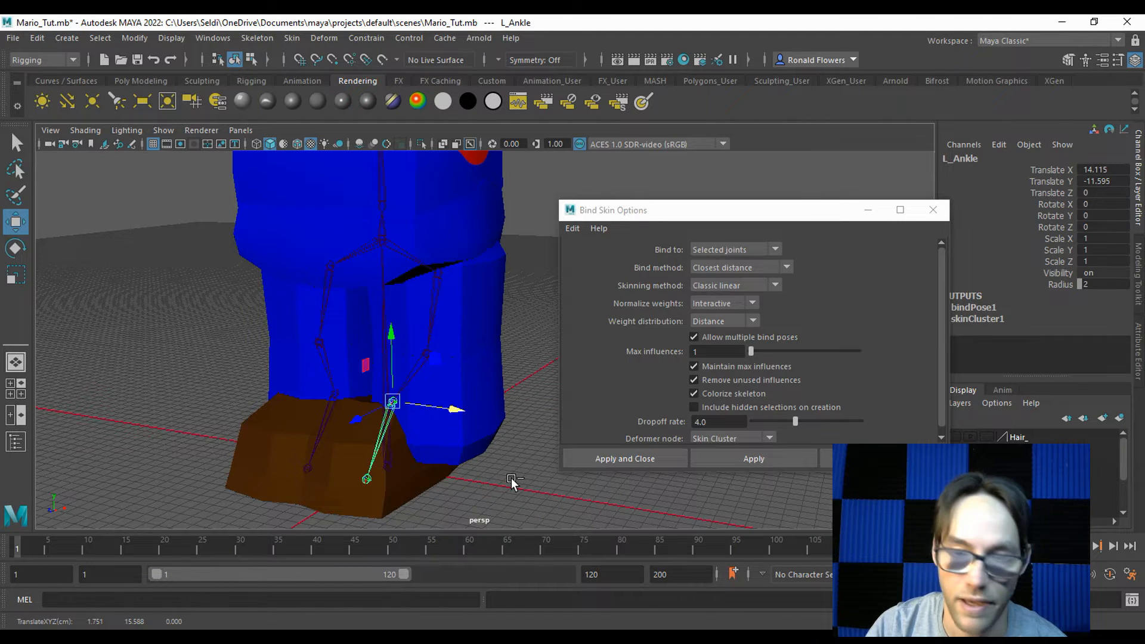
key("ctrl+z")
key("q")
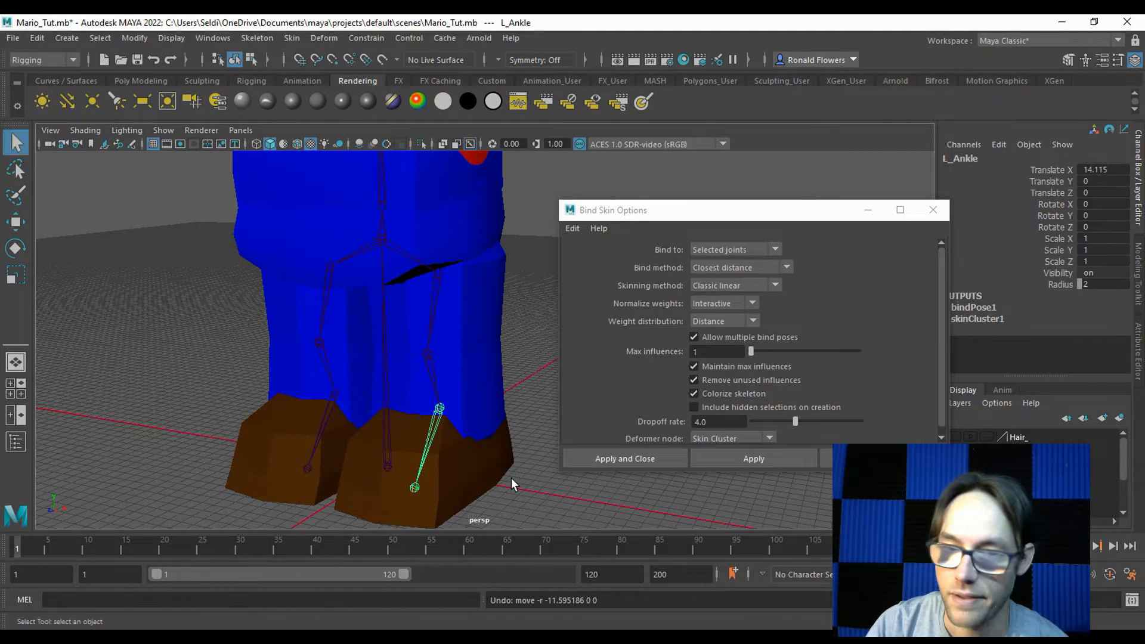
Bind the L_Shin mesh to the L_Knee joint with the current bind options
left_click(435, 380)
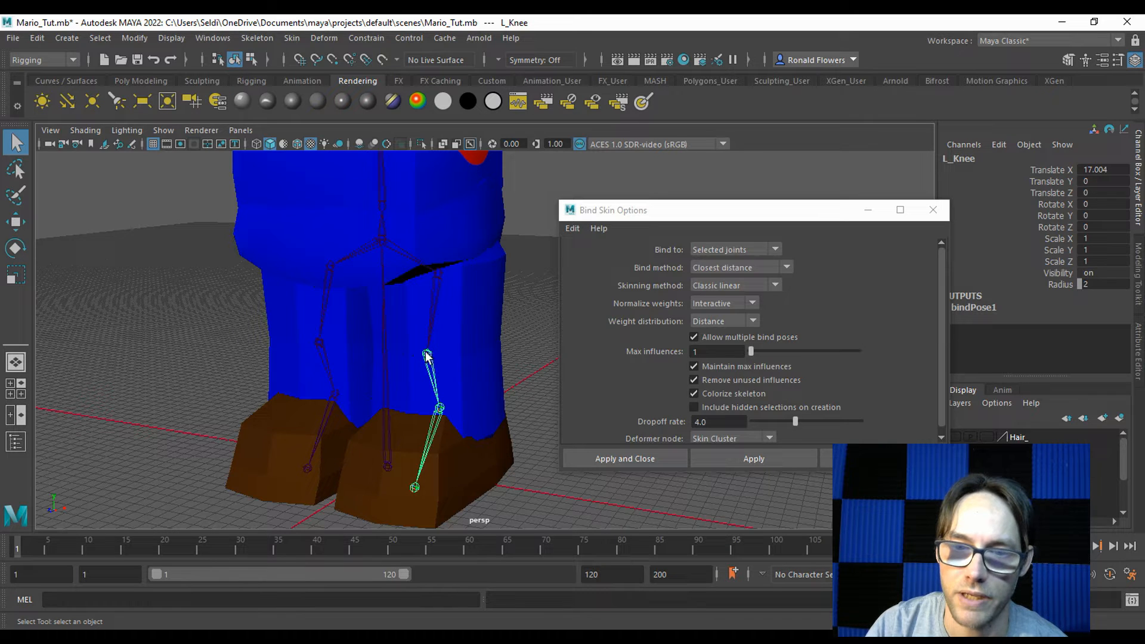
left_click(487, 397, "shift")
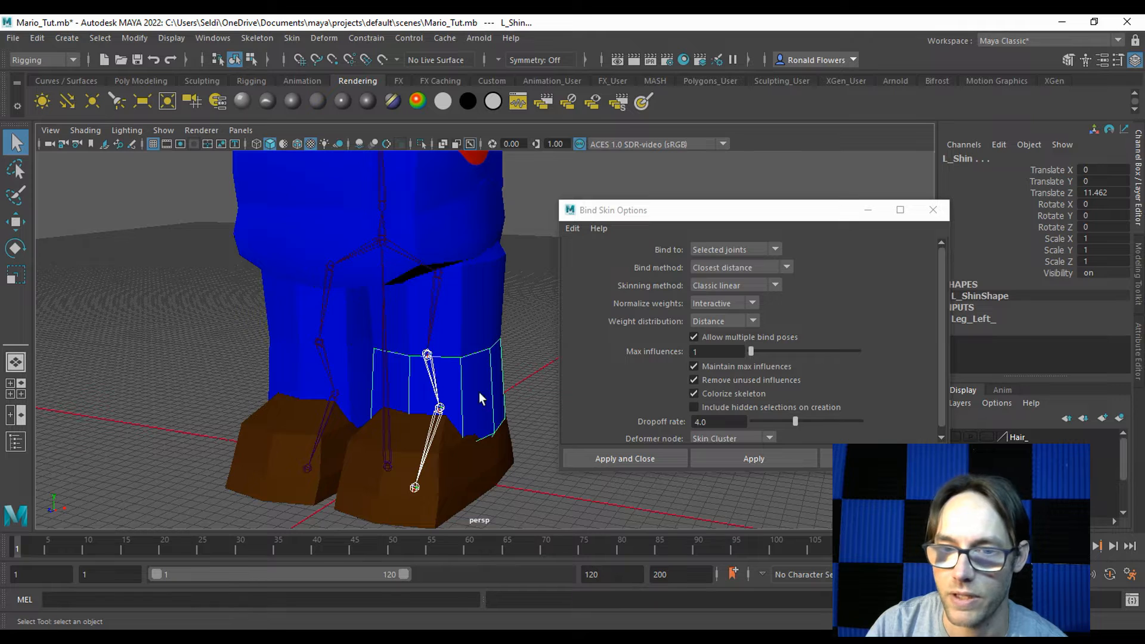
left_click(750, 461)
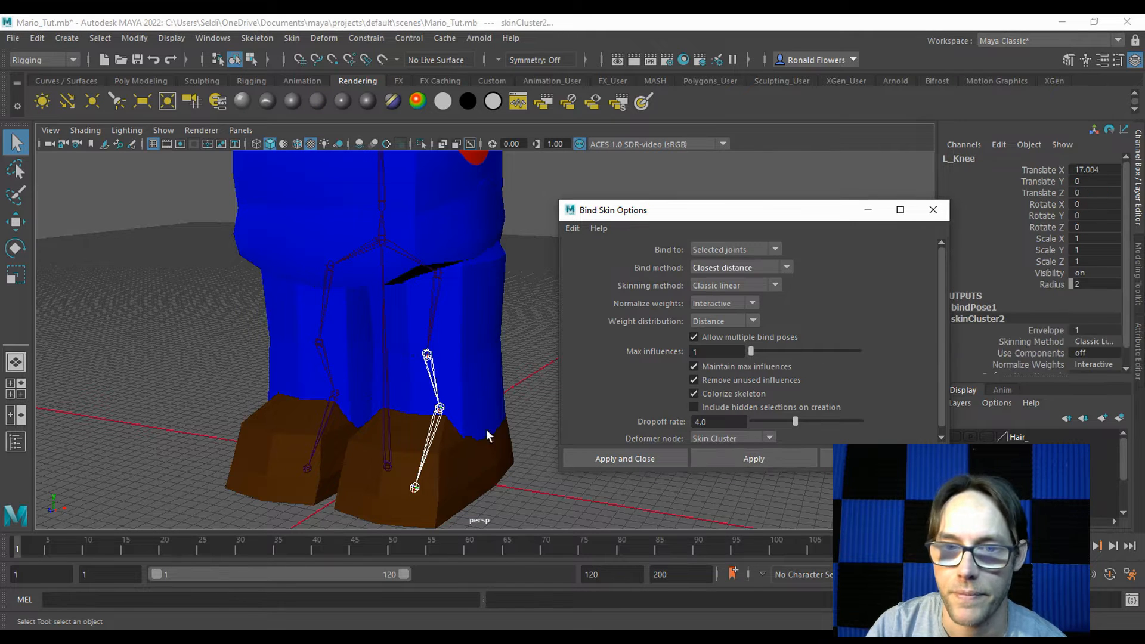
Rotate the L_Knee joint about 53 degrees in Y to test how the shin and shoe follow
left_click(431, 365)
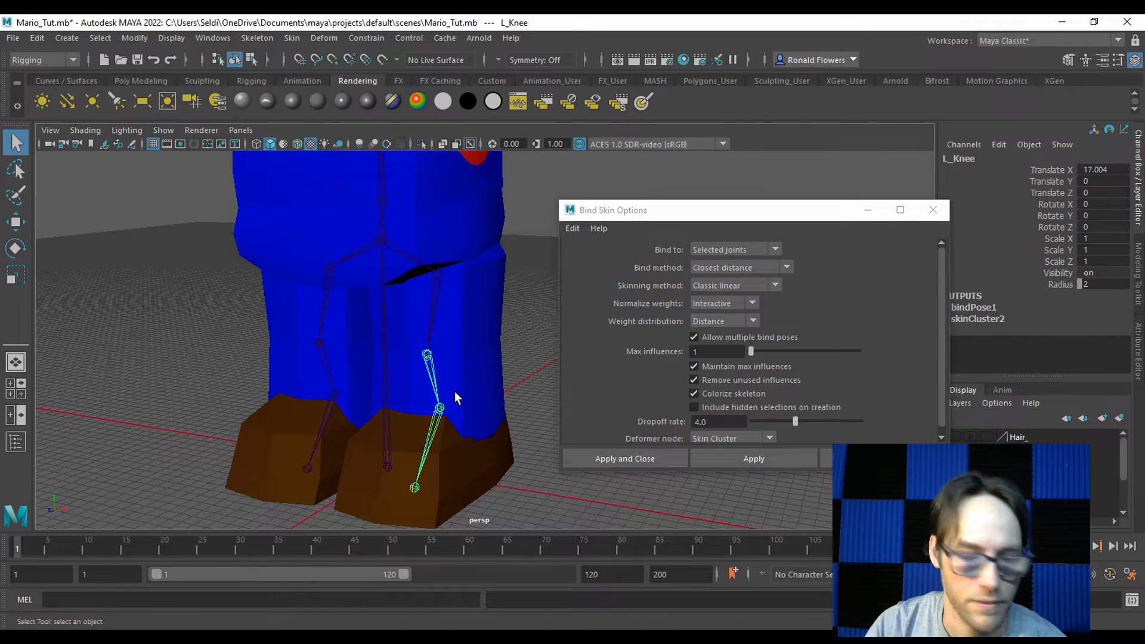
key("e")
left_click_drag(399, 345, 424, 486)
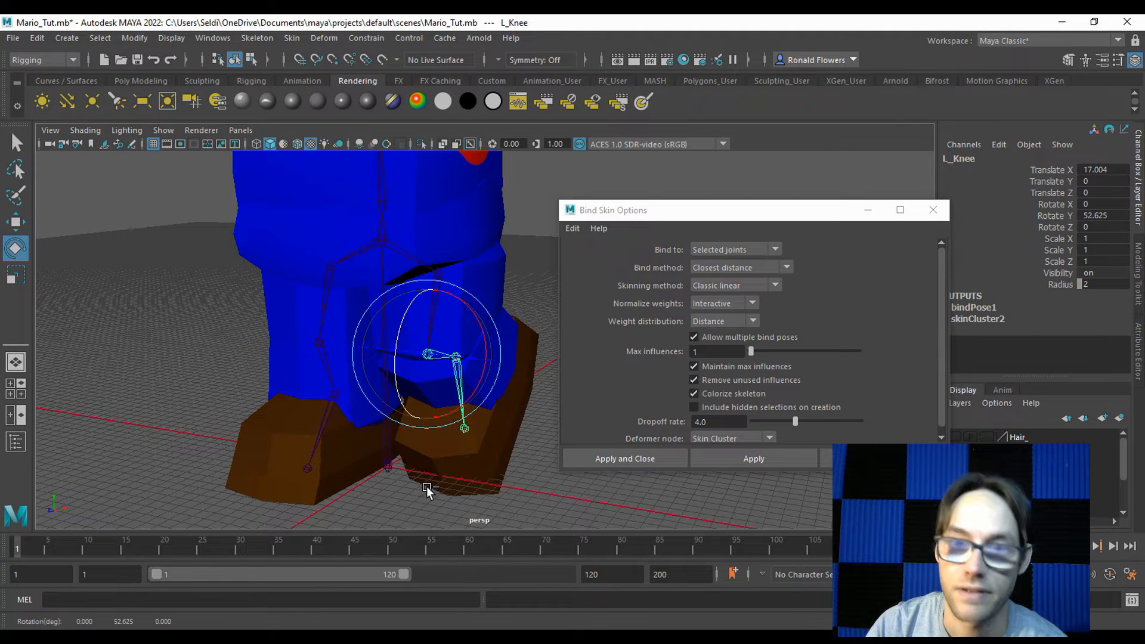
Undo the L_Knee test rotation and bind the L_Thigh mesh to the L_Hip joint with the current bind options
key("ctrl+z")
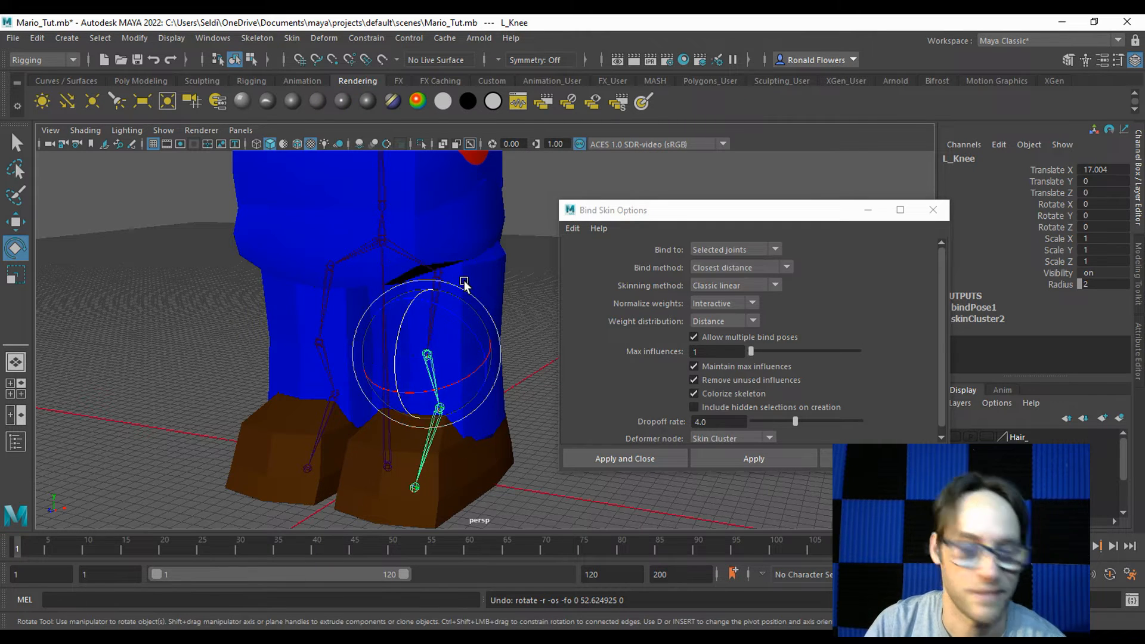
key("q")
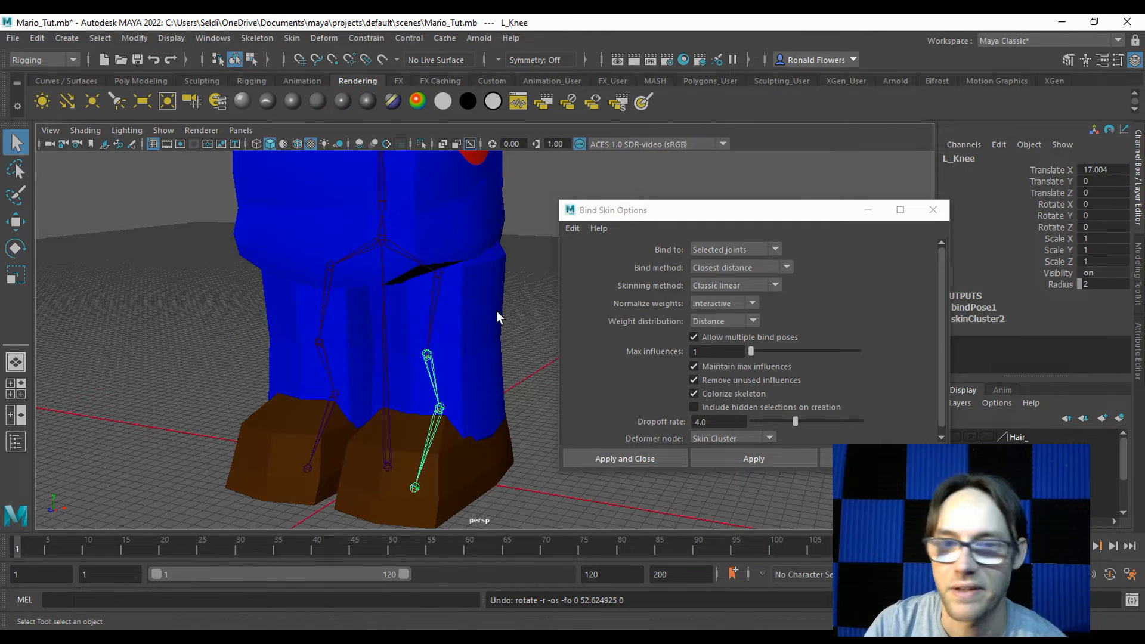
left_click(436, 308)
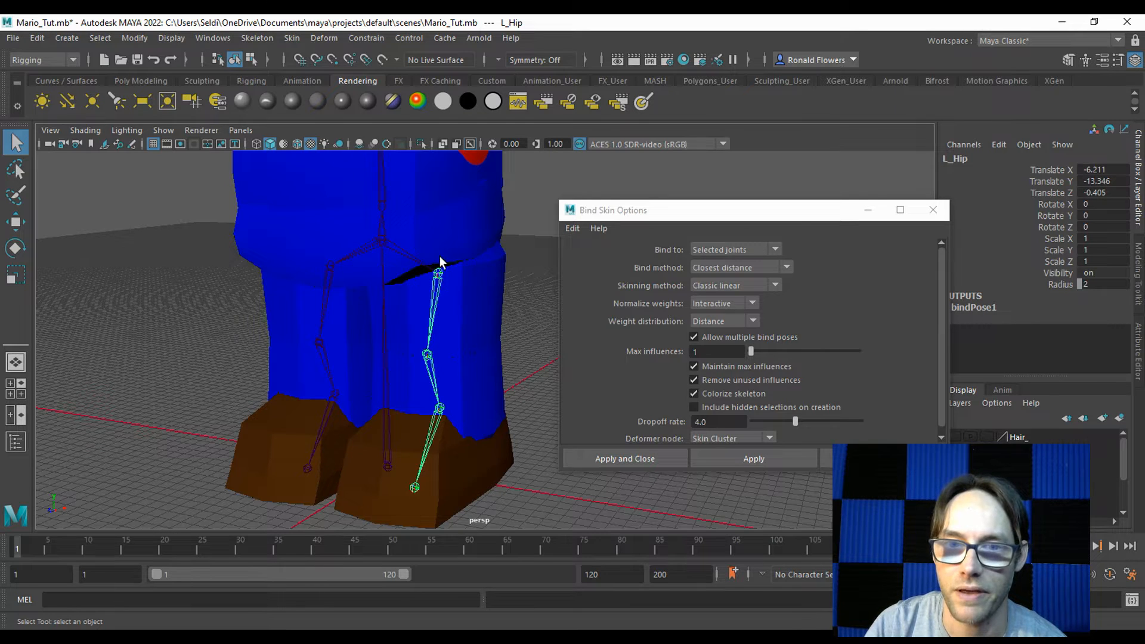
left_click(478, 313, "shift")
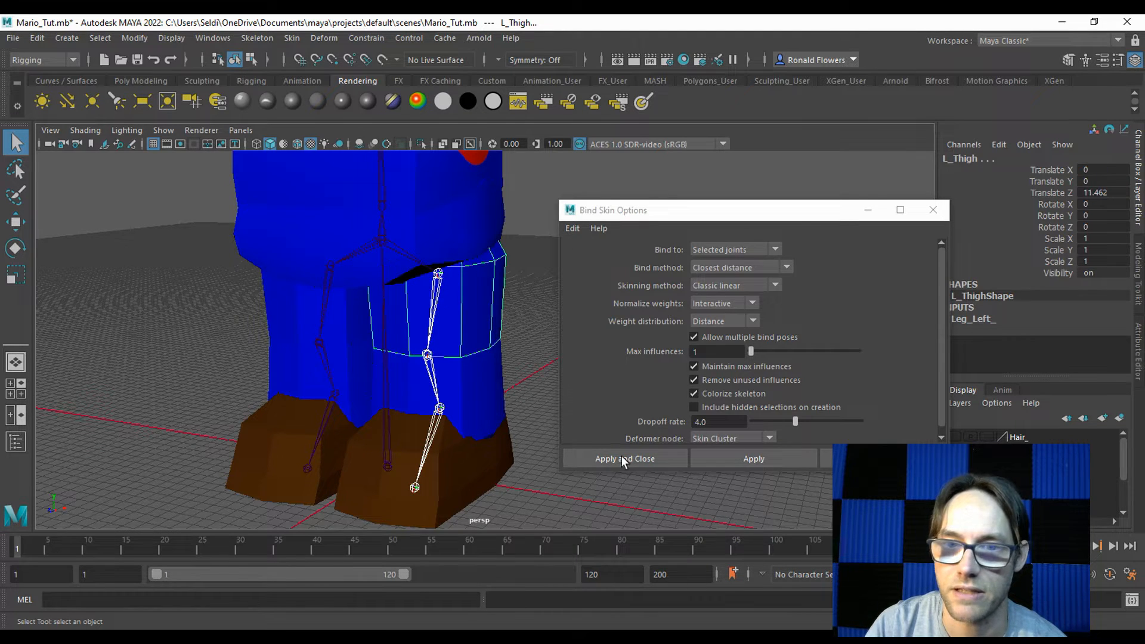
left_click(753, 461)
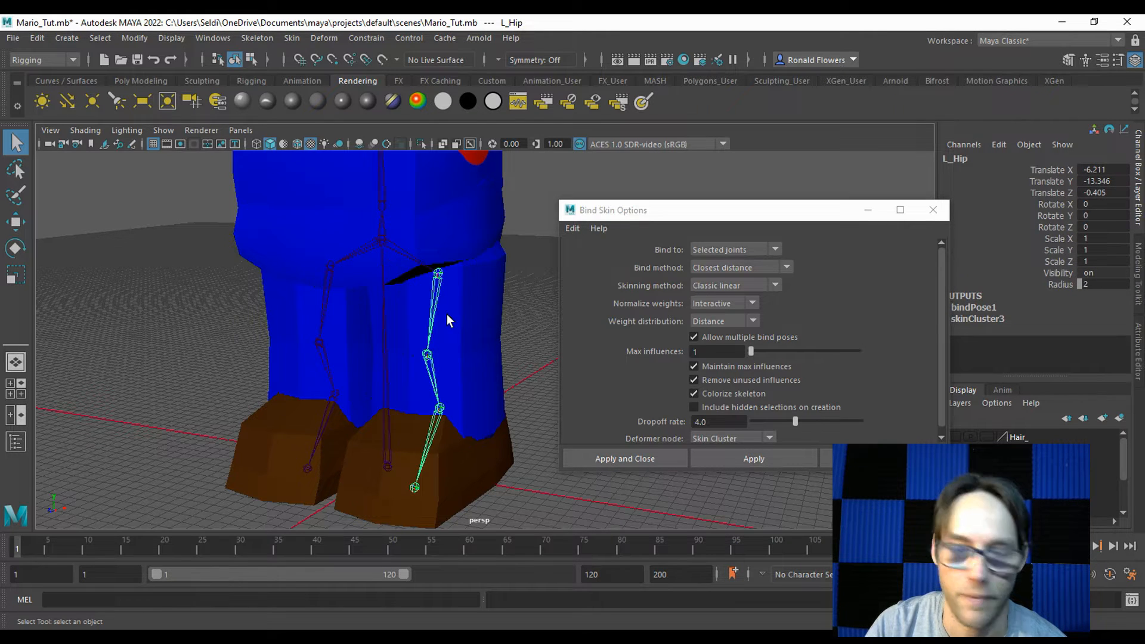
Move the L_Hip, L_Knee and L_Ankle joints sideways one after another to test how the thigh, shin and shoe follow
key("w")
left_click_drag(490, 273, 567, 292)
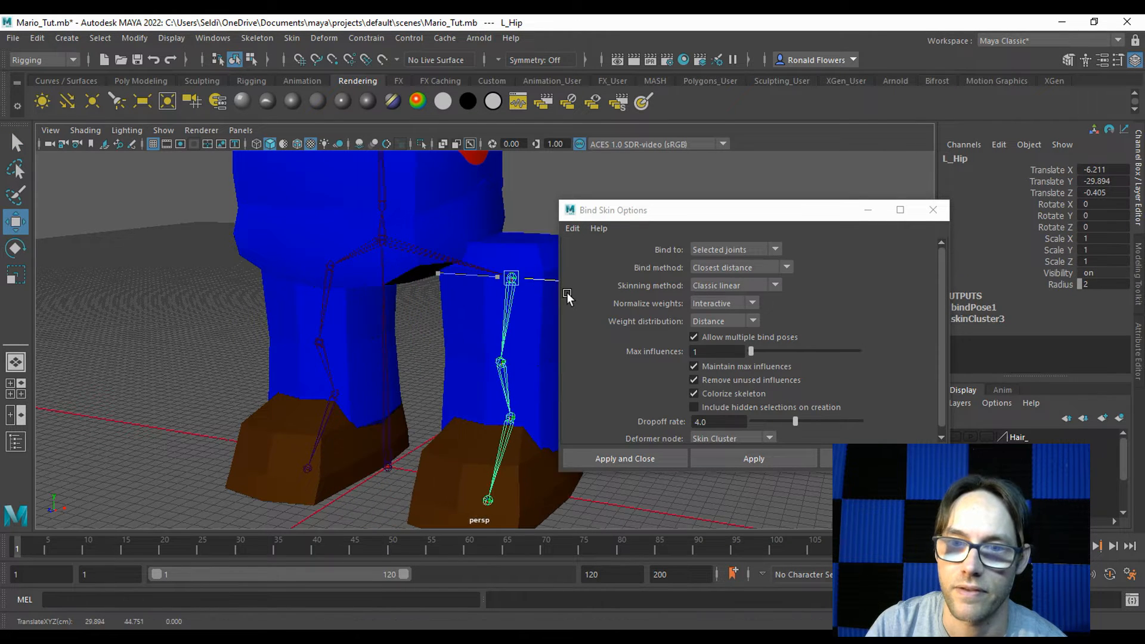
left_click(501, 367)
left_click_drag(550, 365, 493, 366)
left_click(456, 410)
left_click_drag(512, 412, 572, 424)
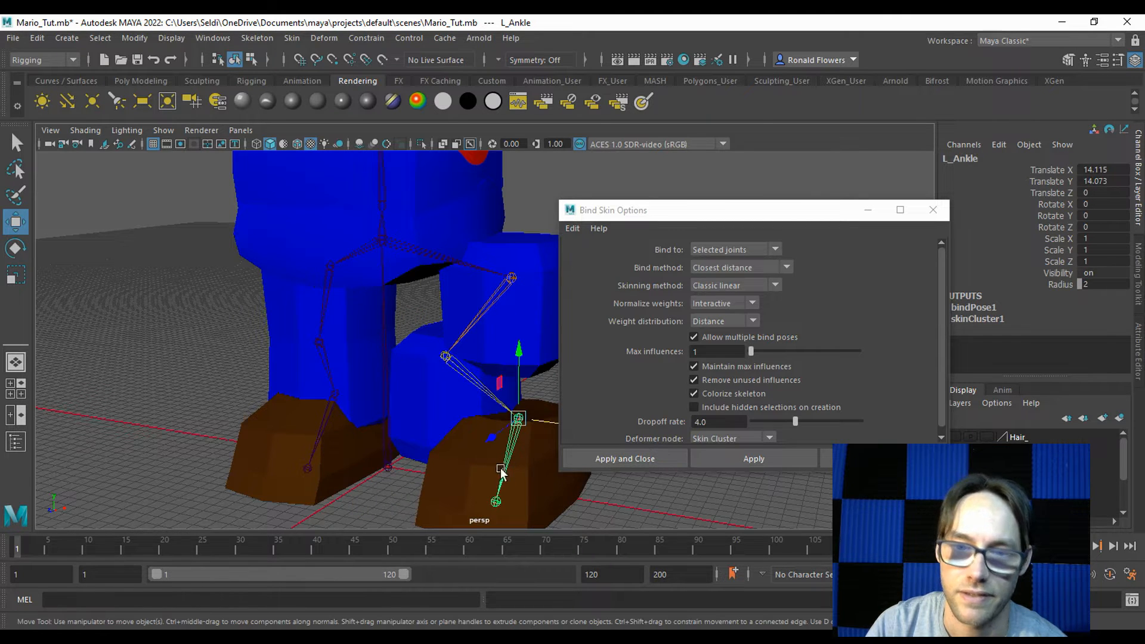
Undo all the left leg test moves back to the original pose and clear the selection
key("ctrl+z")
key("ctrl+z")
key("ctrl+z")
key("ctrl+z")
key("ctrl+z")
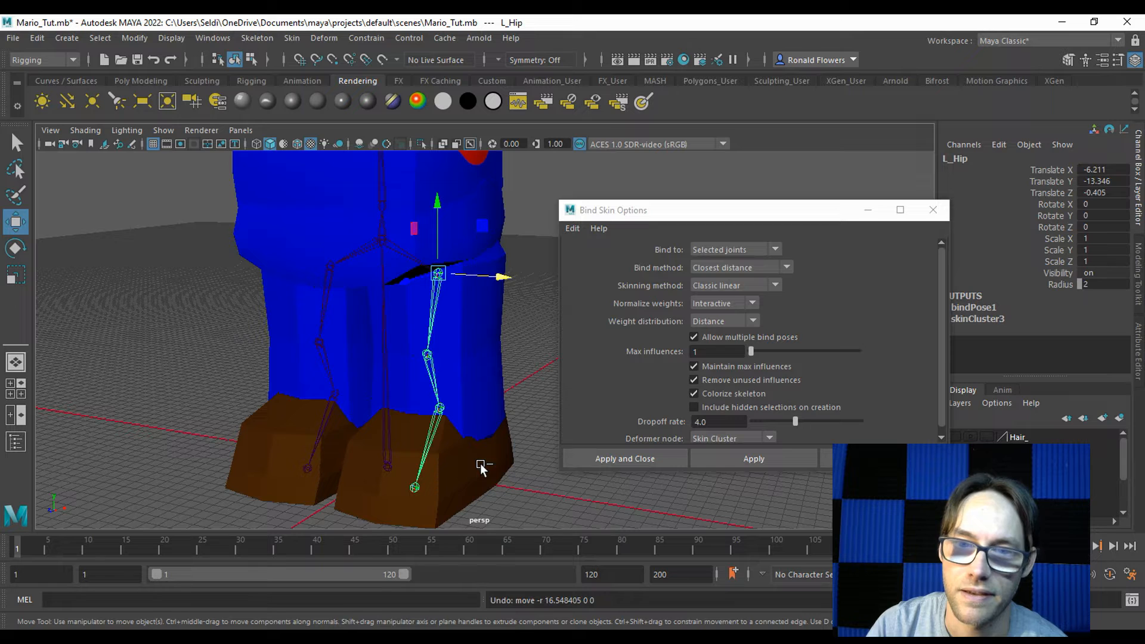
left_click(512, 471)
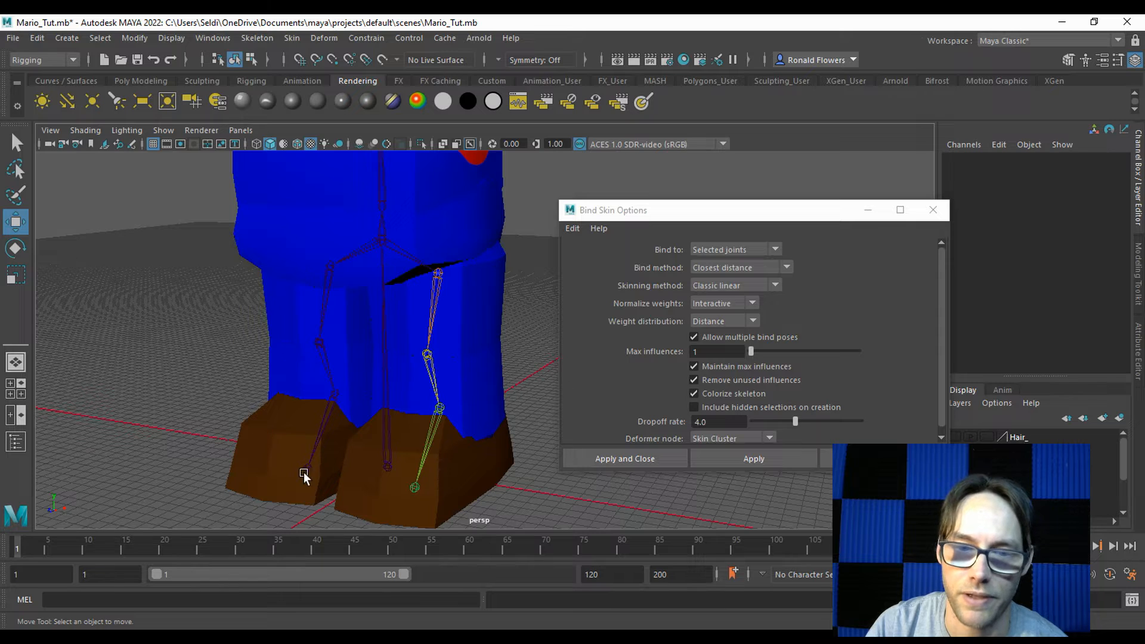
Bind the right shoe mesh to the R_Ankle joint with the current bind options
left_click(275, 463)
key("q")
left_click(336, 397, "shift")
left_click(737, 460)
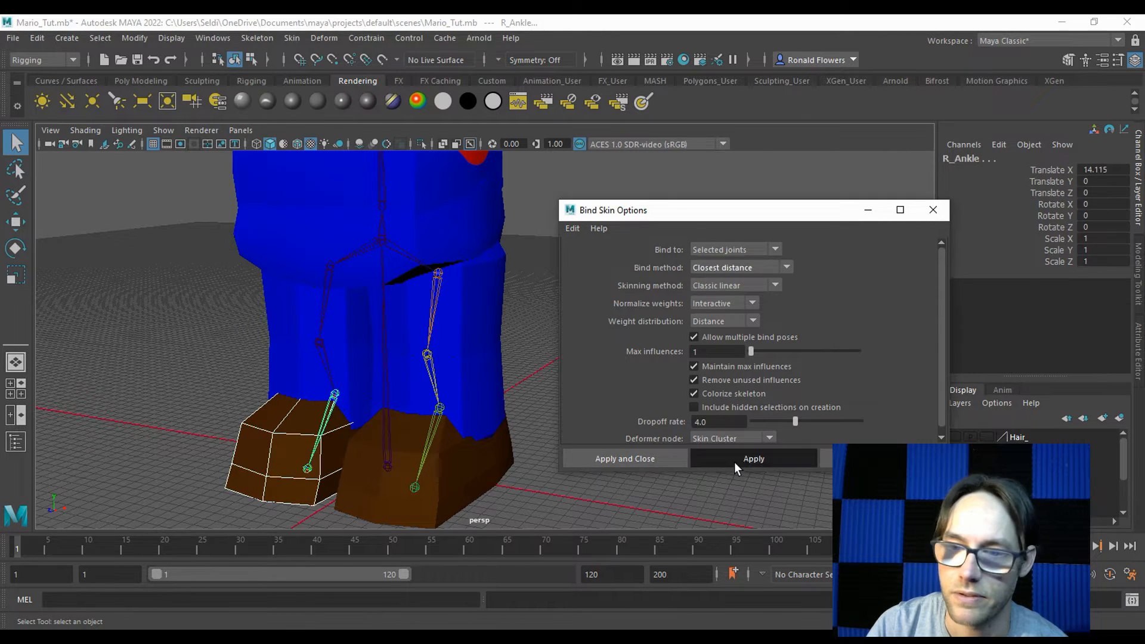
Bind the R_Shin mesh to the R_Knee joint and the R_Thigh mesh to the R_Hip joint
left_click(321, 344)
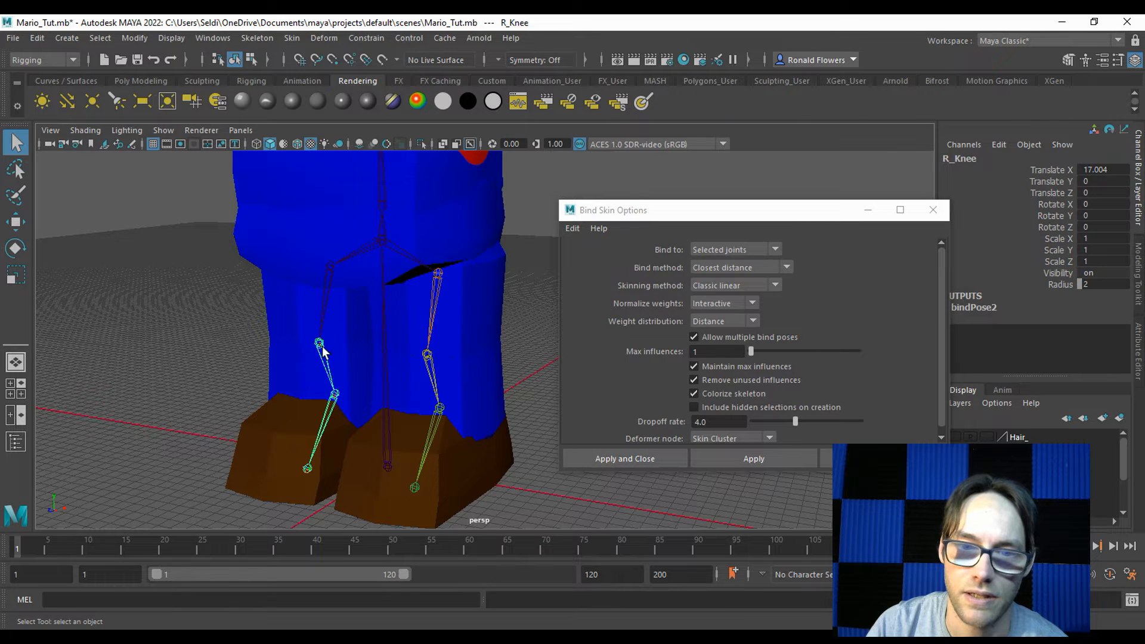
left_click(705, 452)
left_click(326, 293)
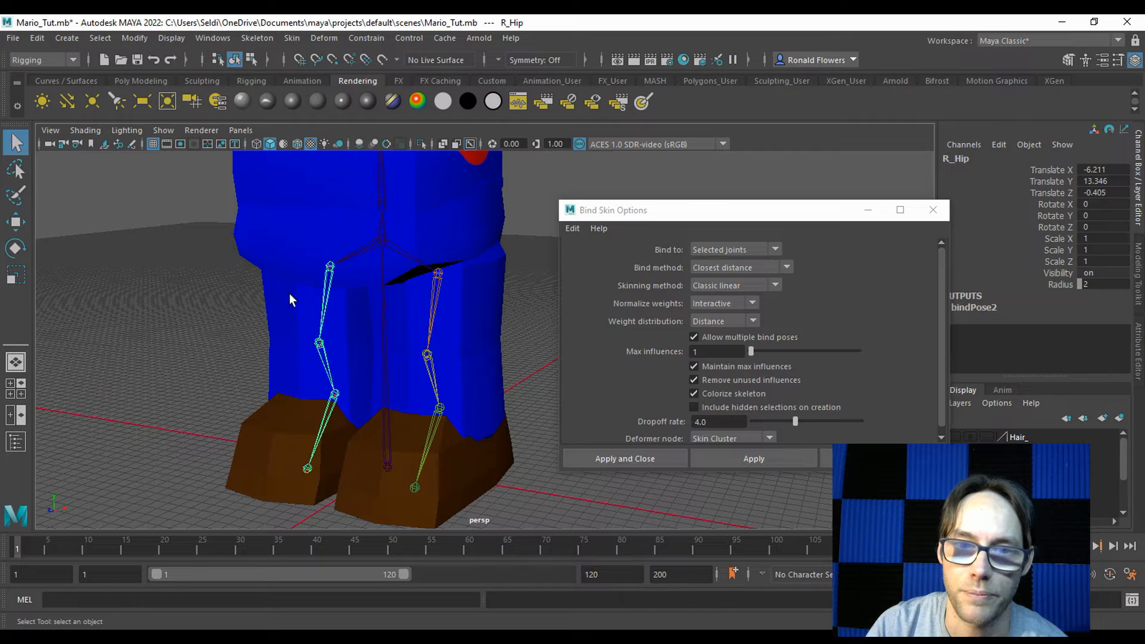
left_click(276, 302)
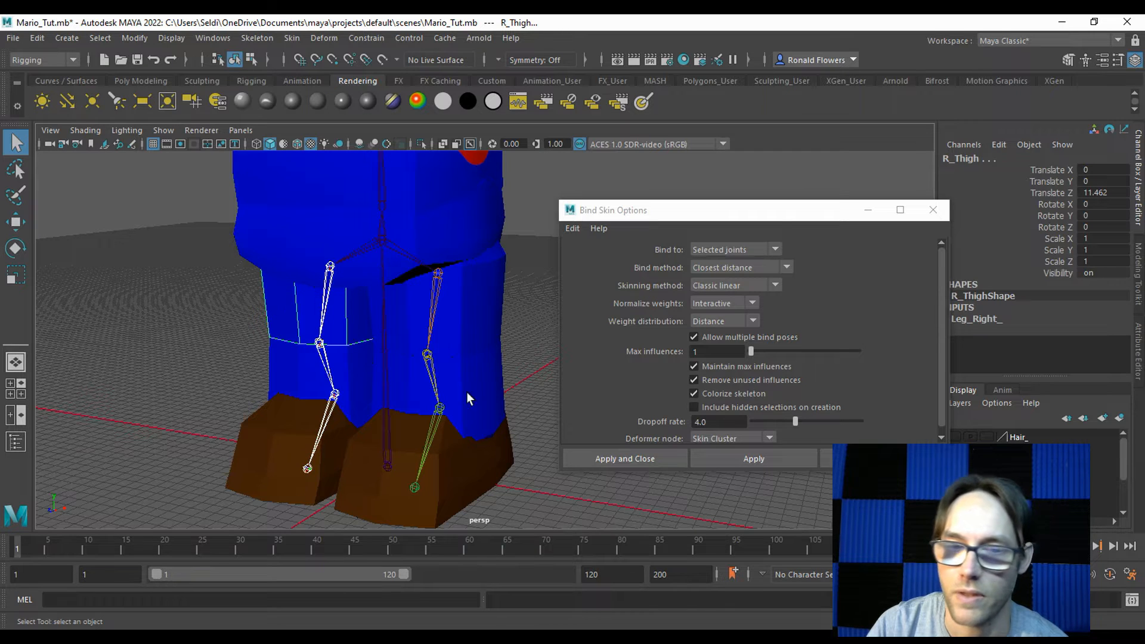
left_click(756, 457)
left_click(258, 322)
Move the R_Hip joint outward and shift the R_Knee joint sideways to test the right leg bindings
left_click(326, 276)
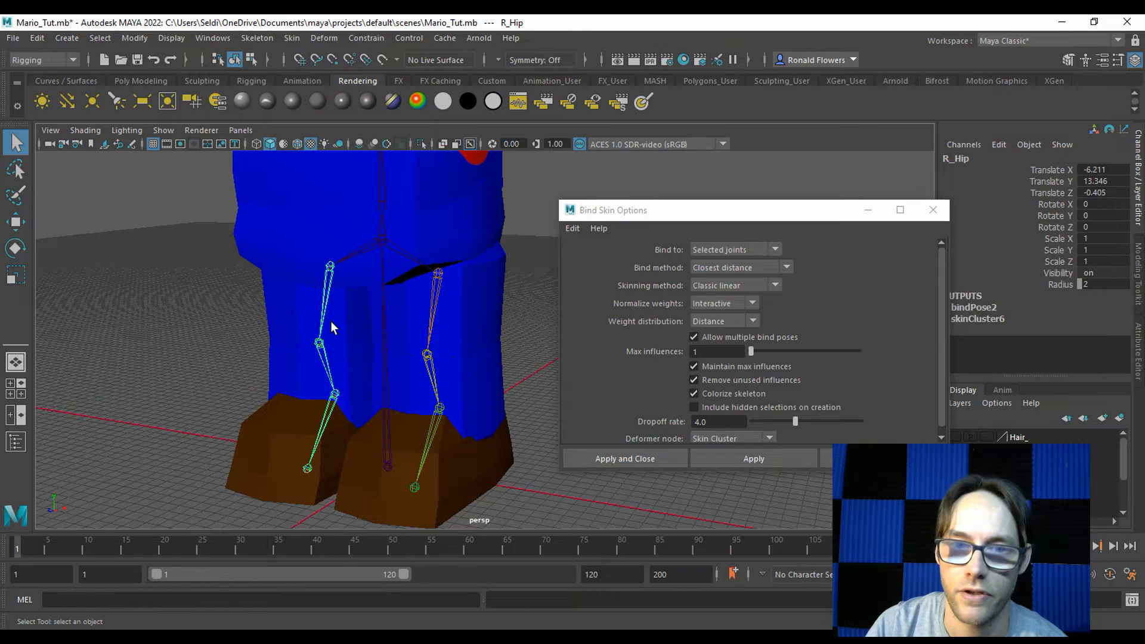
key("w")
left_click_drag(391, 276, 268, 292)
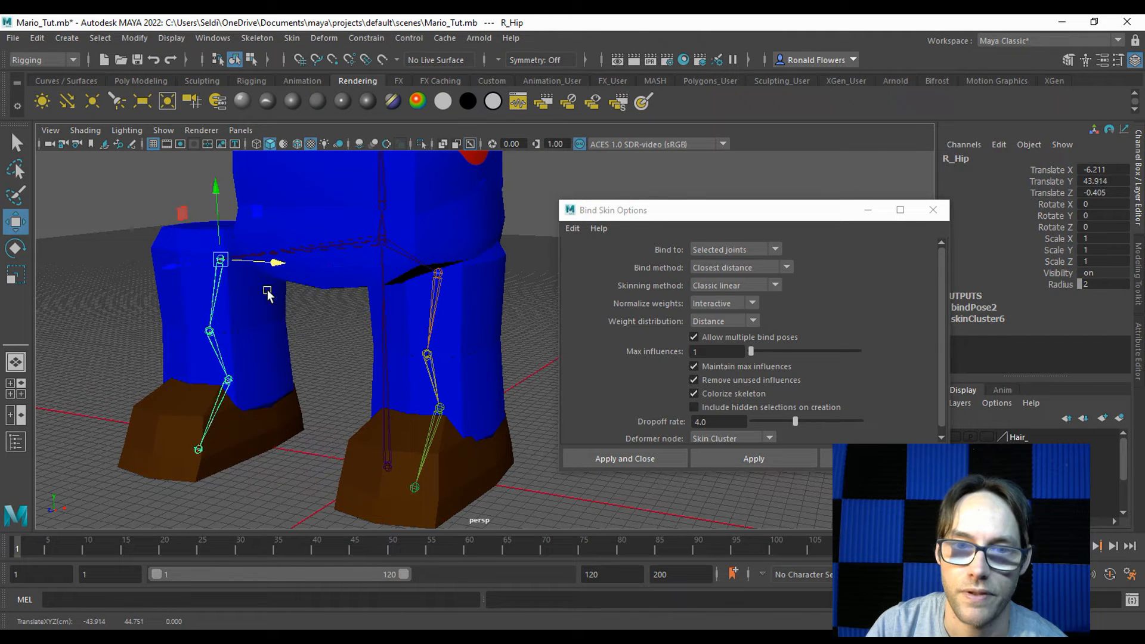
left_click(239, 349)
left_click(230, 376)
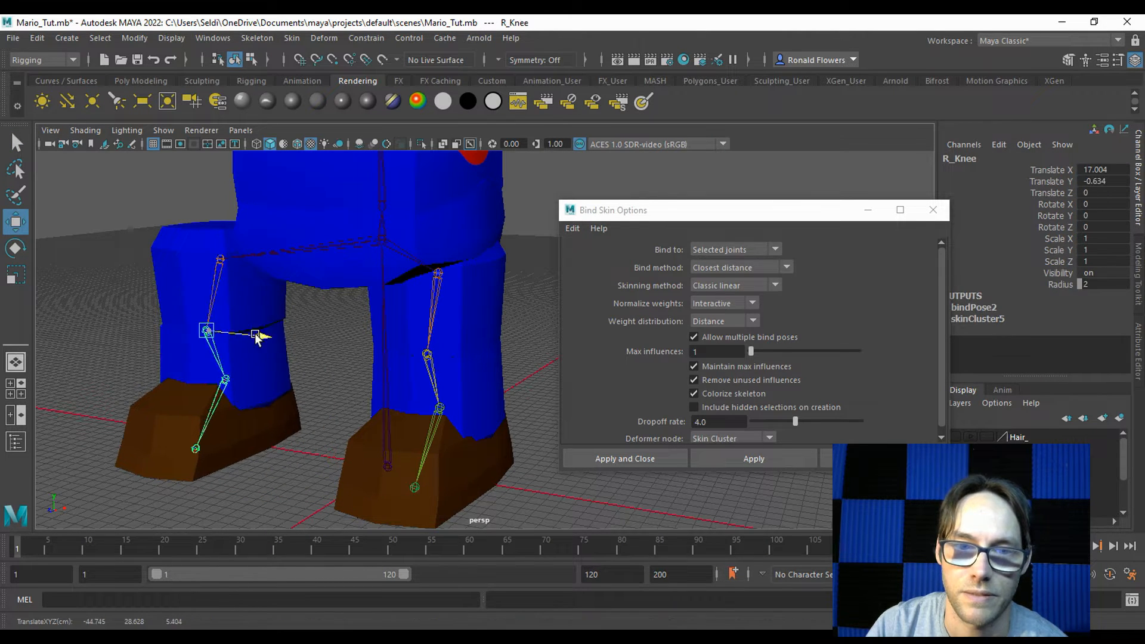
left_click_drag(264, 337, 255, 379)
Undo the right leg test moves back to the original pose and clear the selection
key("ctrl+z")
key("ctrl+z")
key("ctrl+z")
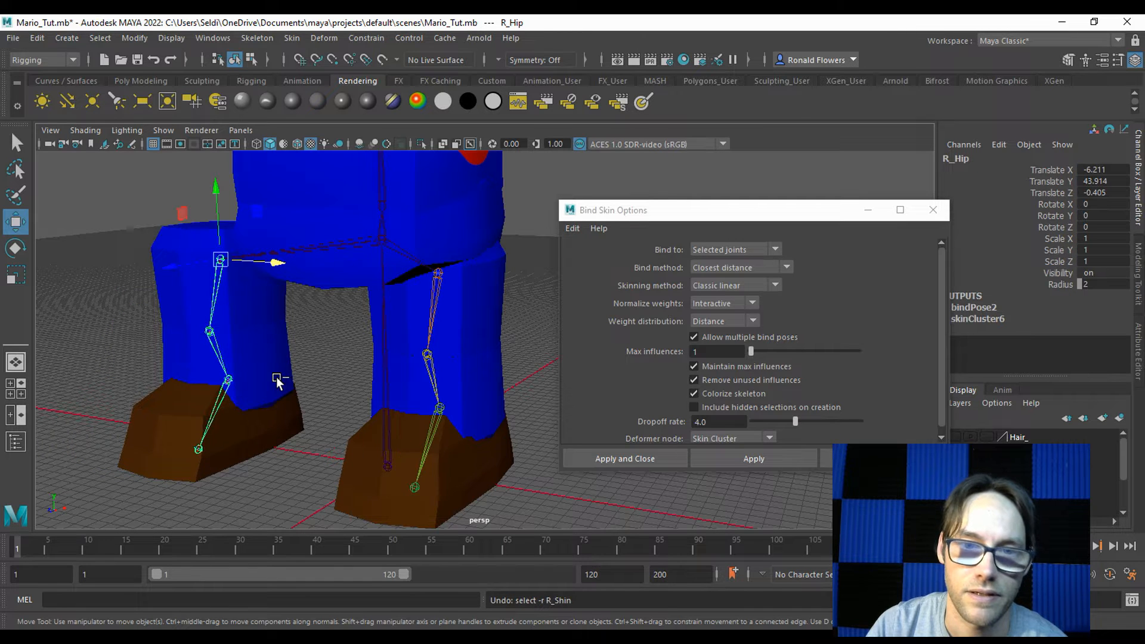
key("ctrl+z")
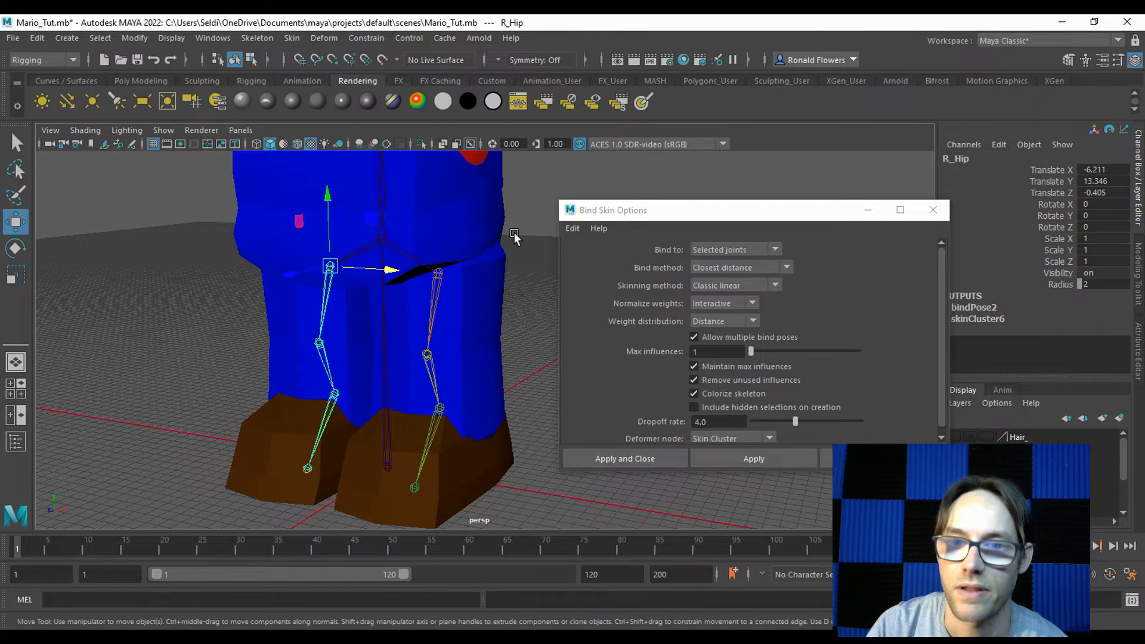
left_click(510, 212)
Move the bind options window clear of the left arm and bind the L_UpperArm mesh to the L_Shoulder joint
middle_click_drag(510, 213, 378, 418, "alt")
scroll(412, 374, "down", 1)
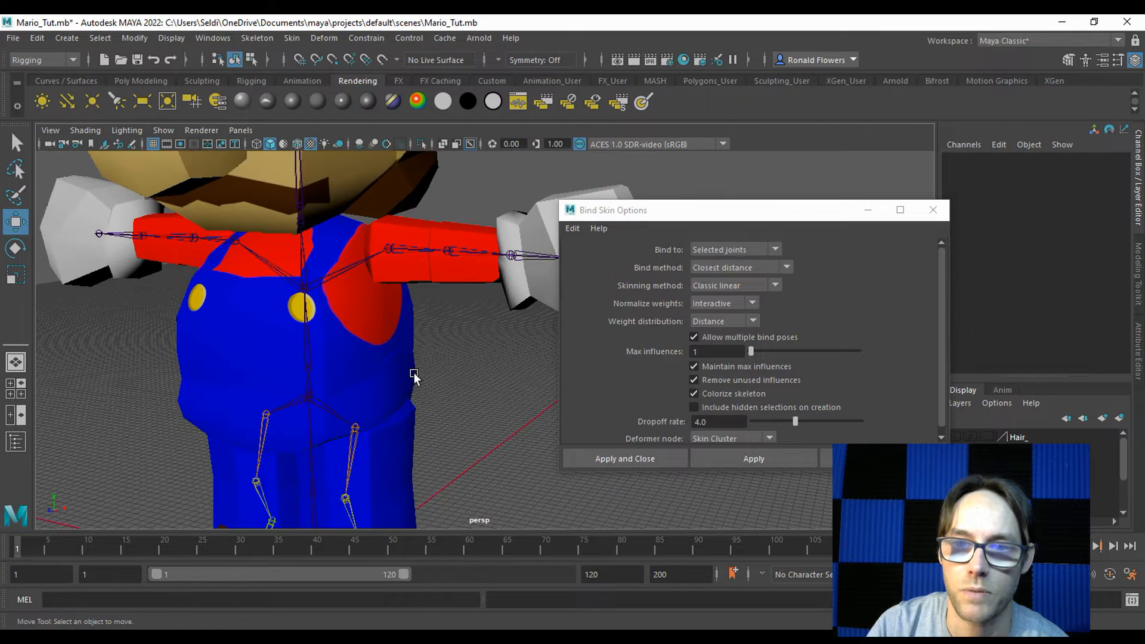
scroll(417, 372, "up", 2)
left_click_drag(681, 213, 754, 316)
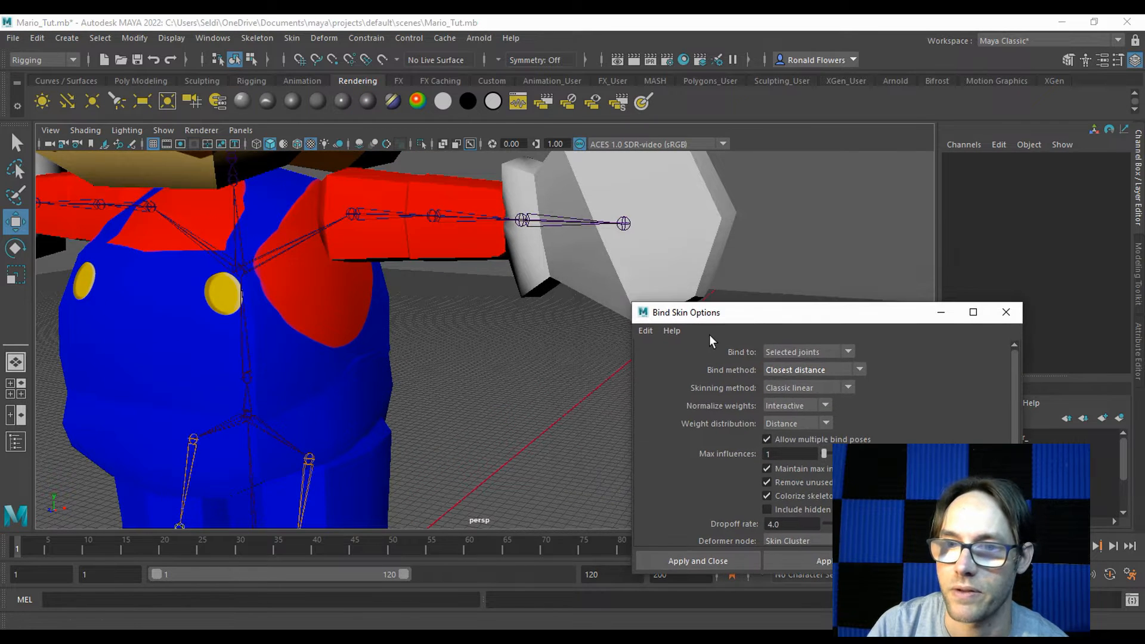
left_click_drag(360, 271, 370, 278, "alt")
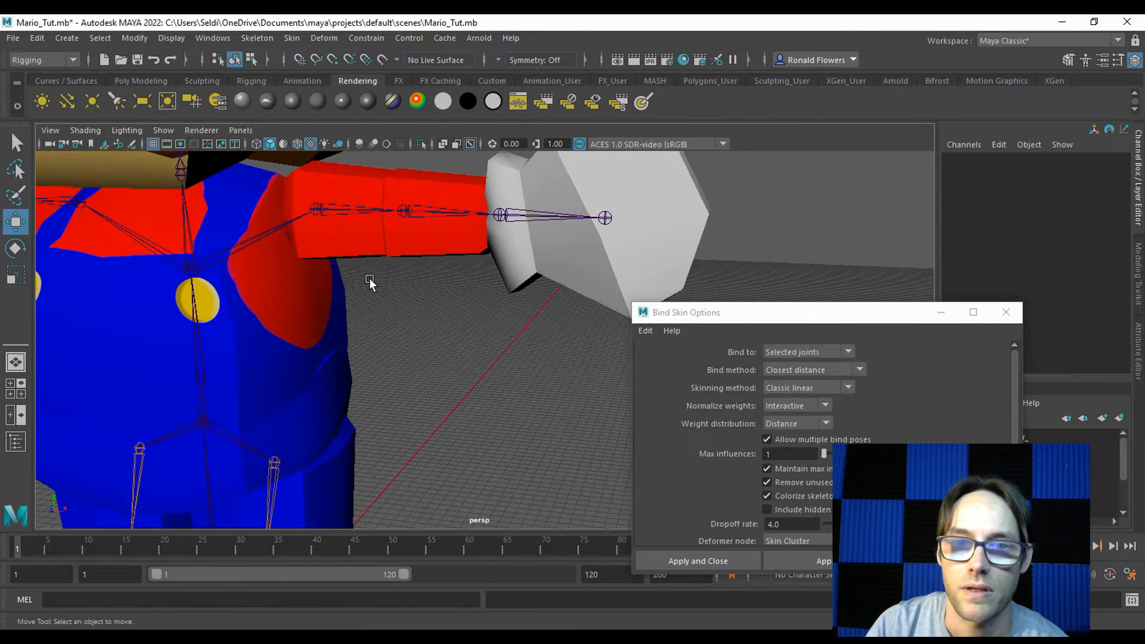
key("q")
left_click(320, 210)
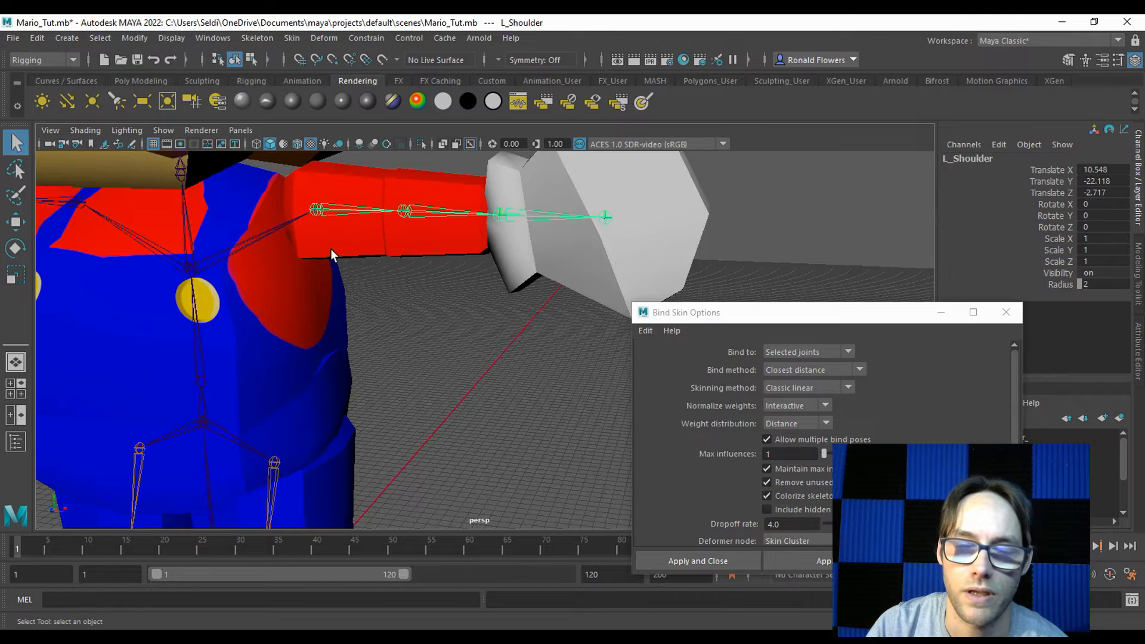
left_click(332, 245, "shift")
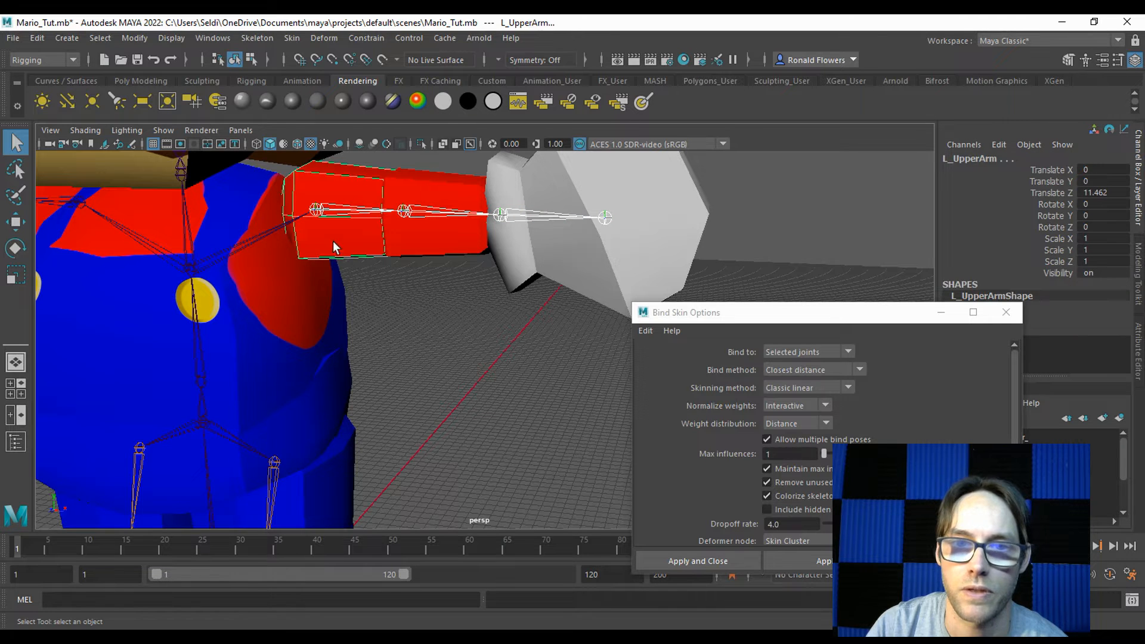
left_click(825, 559)
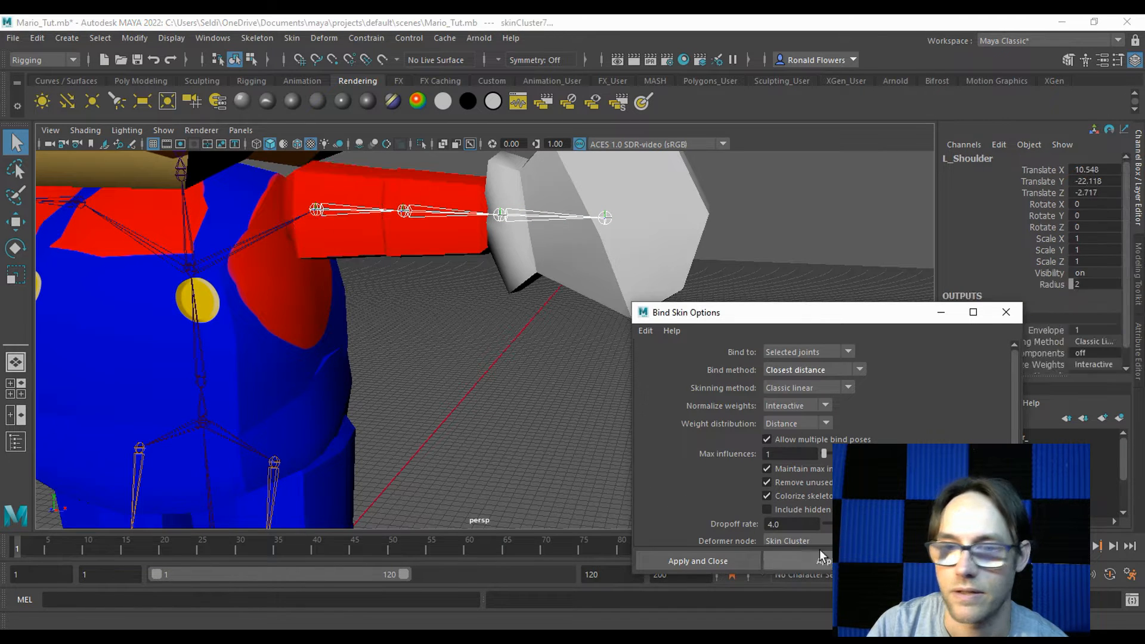
Bind the L_LowerArm mesh to the L_Elbow joint with the current bind options
left_click(424, 213)
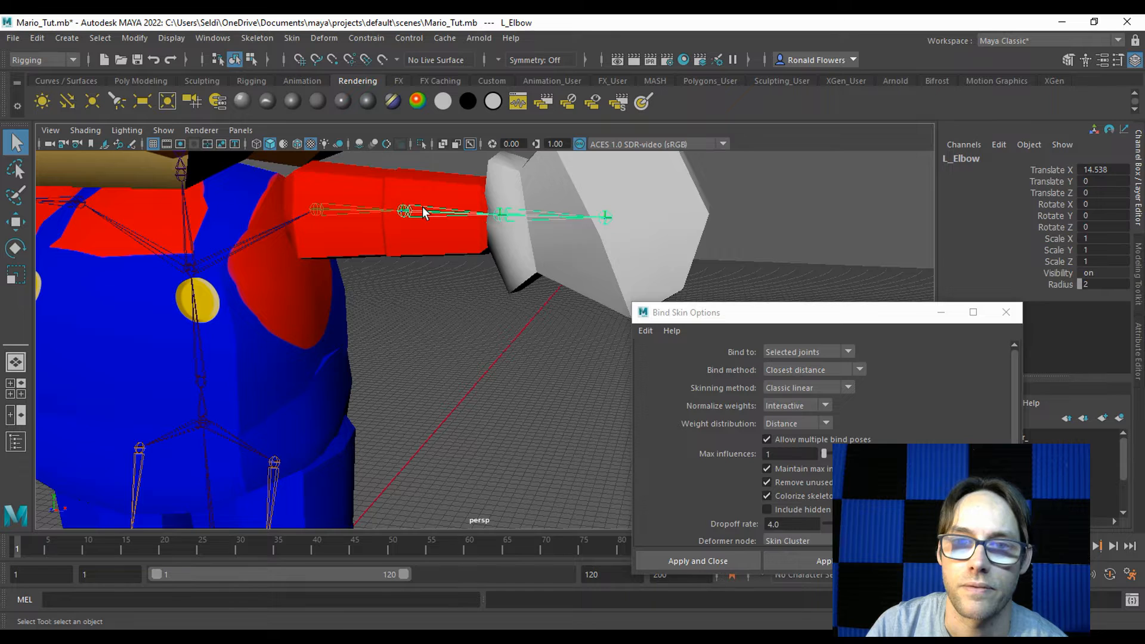
left_click(420, 250)
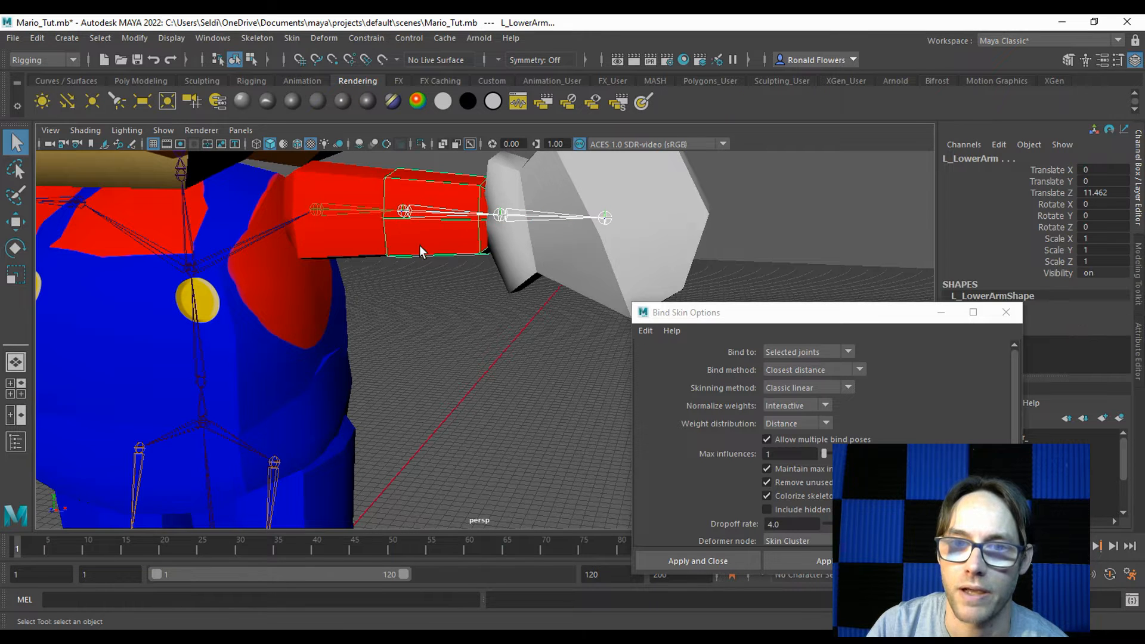
left_click(818, 562)
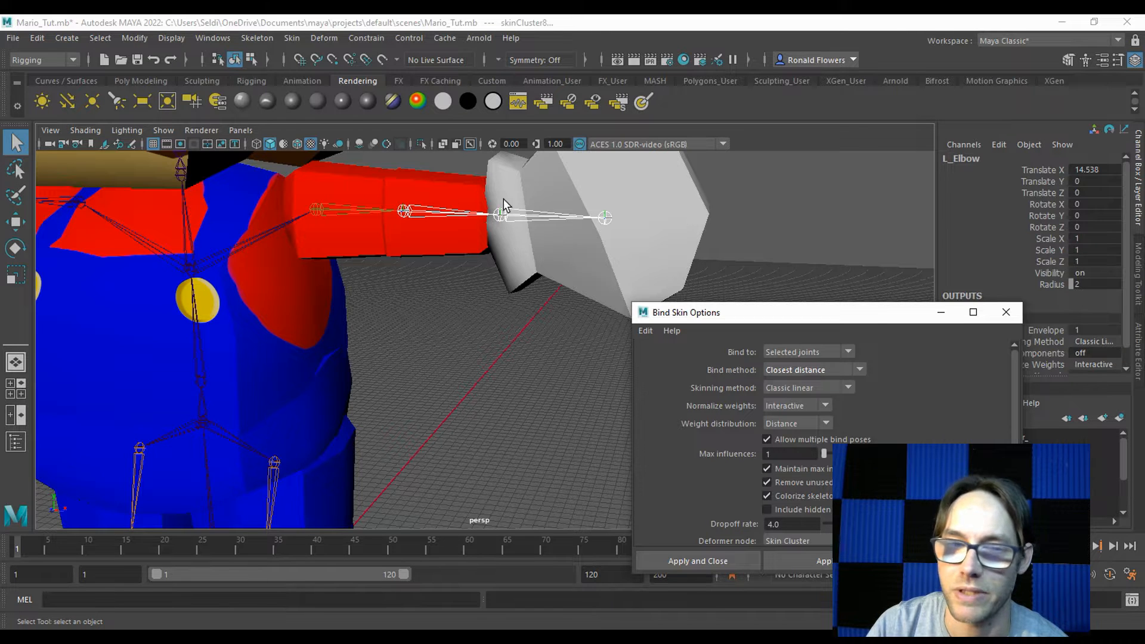
Show the Outliner, expand the whole Root hierarchy to review the joint names, and hide the Outliner again
left_click(20, 445)
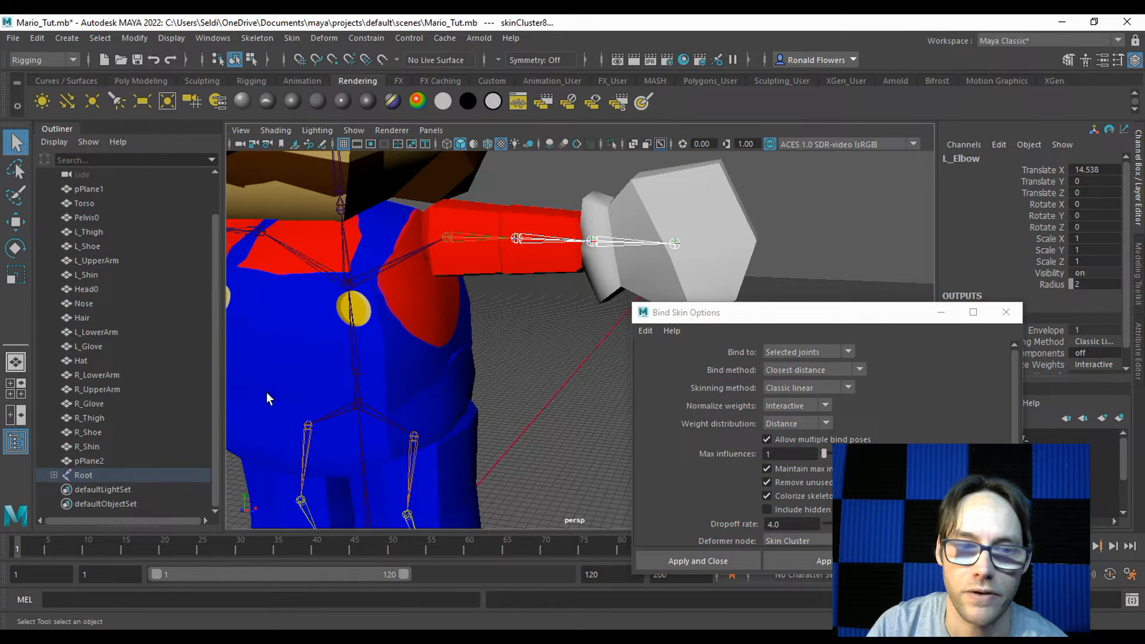
left_click(53, 475, "shift")
scroll(162, 399, "down", 5)
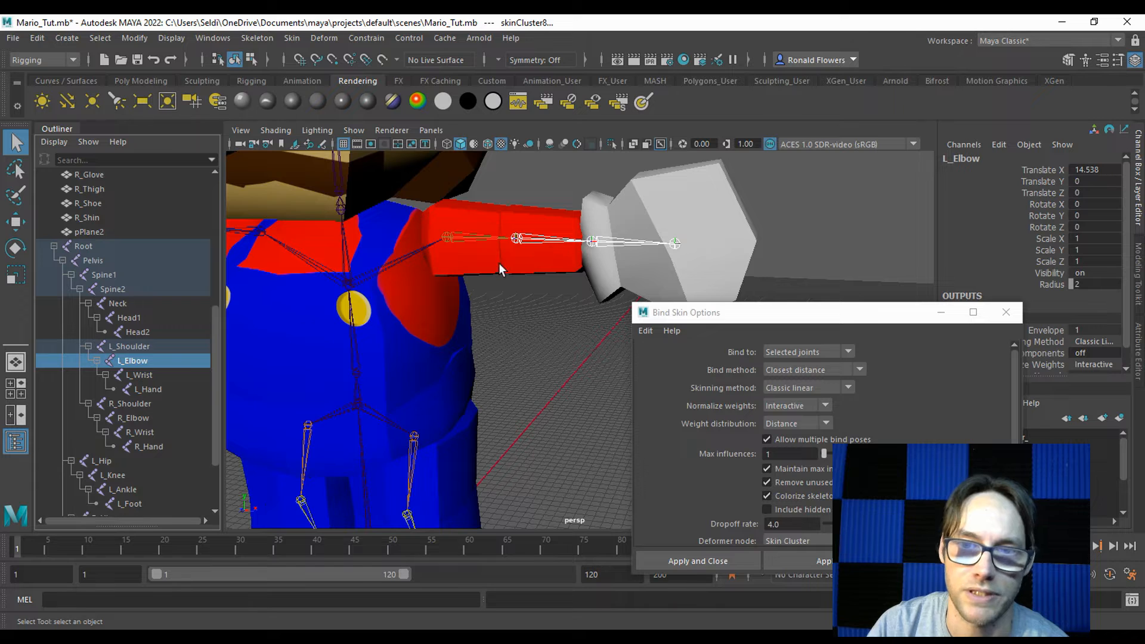
left_click(16, 444)
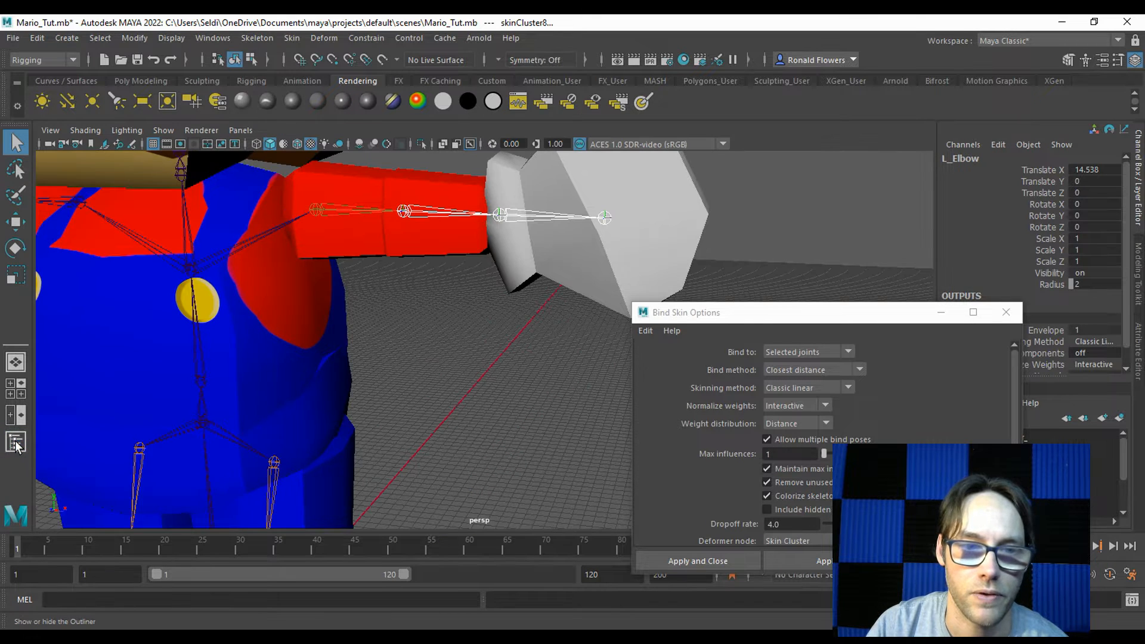
Bind the L_Glove mesh to the L_Wrist joint and clear the selection
left_click(519, 218)
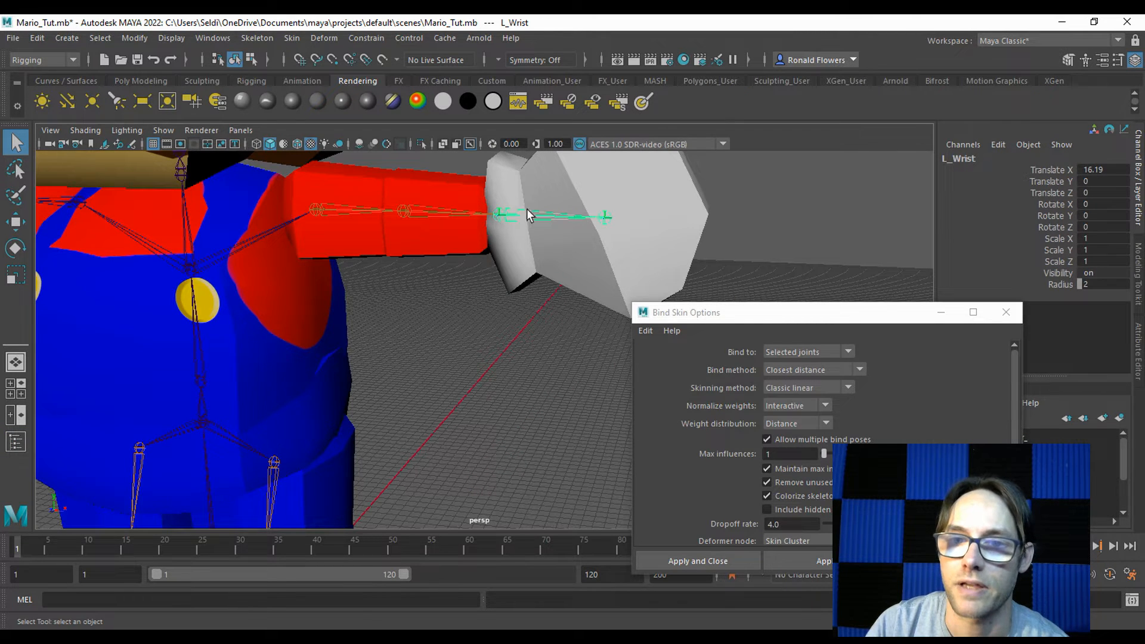
left_click(527, 257, "shift")
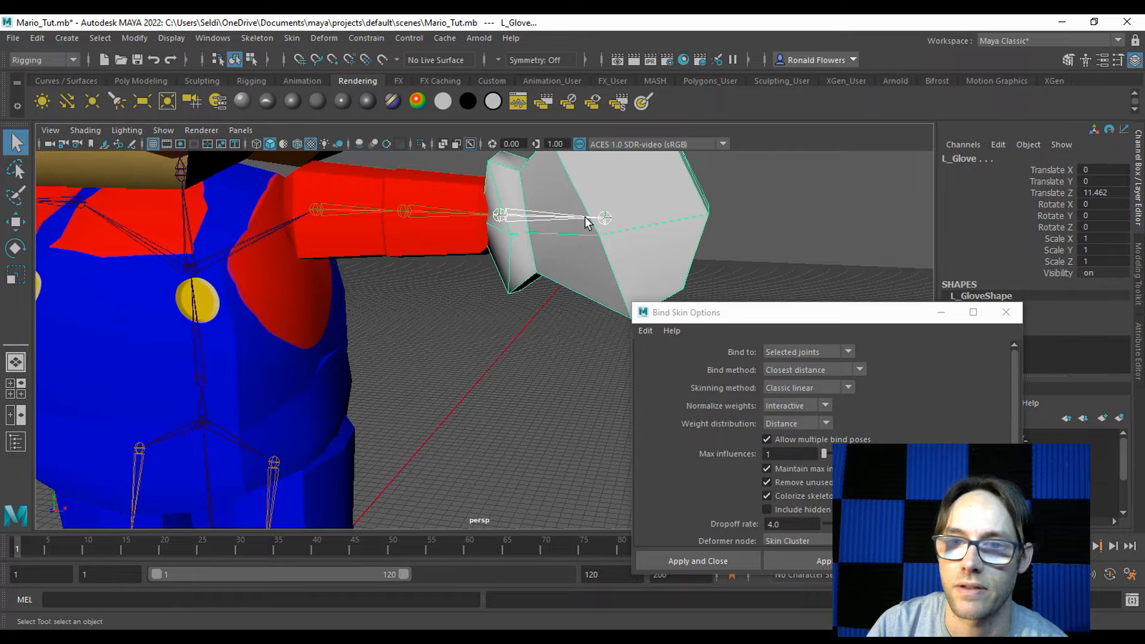
left_click(822, 560)
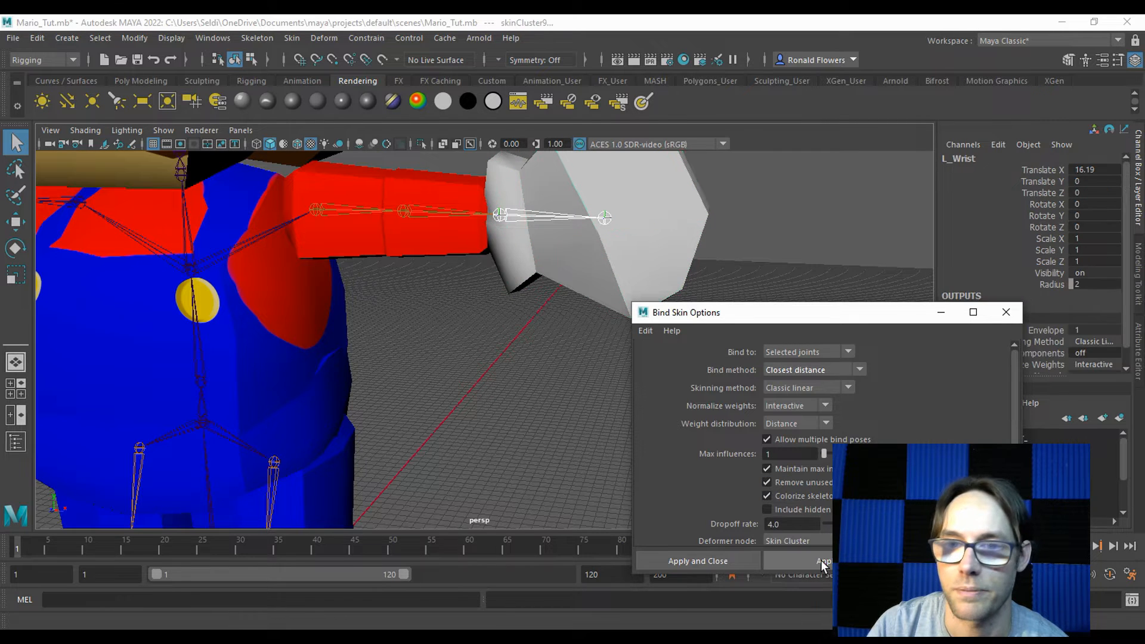
left_click(525, 332)
Move the L_Wrist joint away from the forearm to test how the left glove follows
left_click(505, 210)
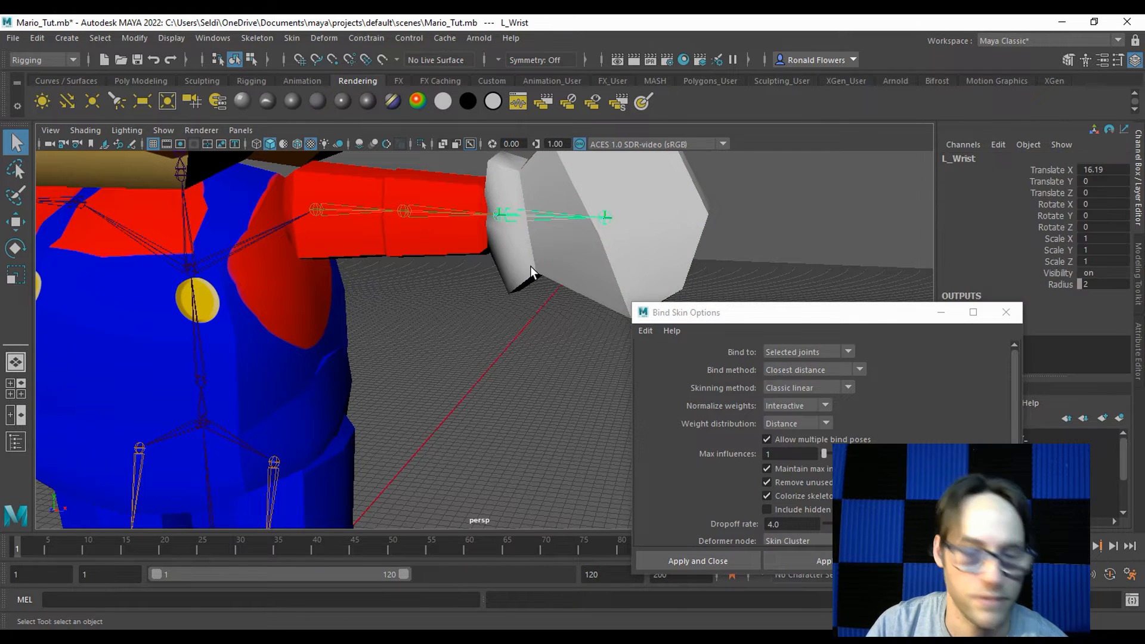
key("w")
left_click_drag(503, 209, 542, 257)
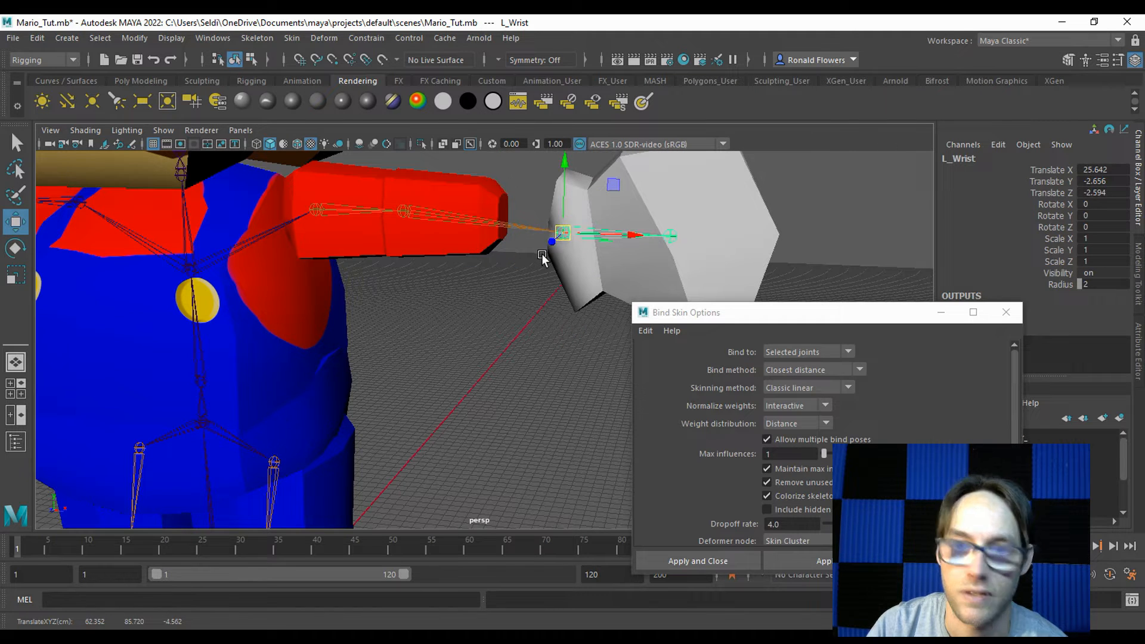
Undo the wrist move, test how the left arm meshes follow the moved L_Elbow and L_Shoulder joints, and undo each move
key("ctrl+z")
left_click(402, 210)
left_click_drag(399, 206, 486, 225)
key("ctrl+z")
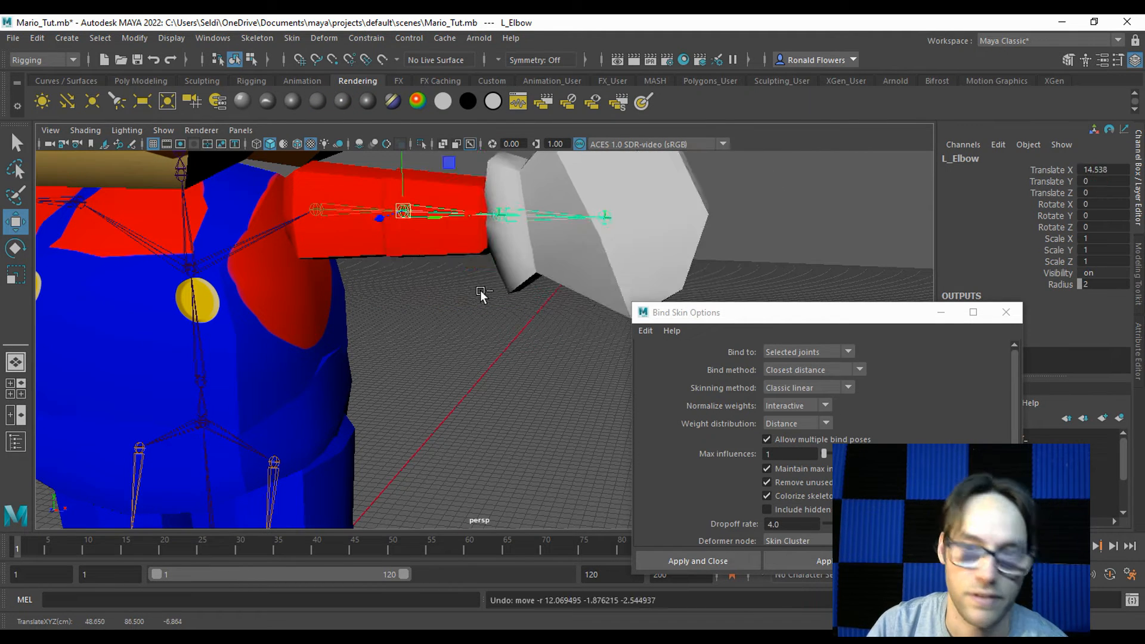
left_click(329, 210)
left_click_drag(328, 210, 395, 240)
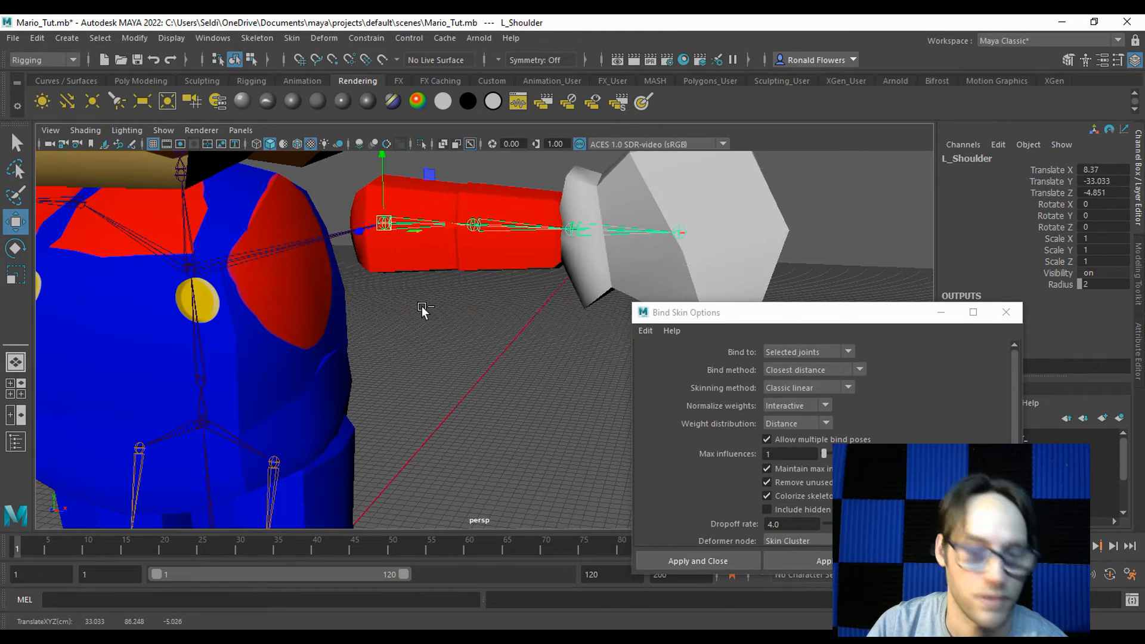
key("ctrl+z")
Bind the R_UpperArm mesh to the right shoulder joint with the current bind options
left_click_drag(420, 334, 271, 362, "alt")
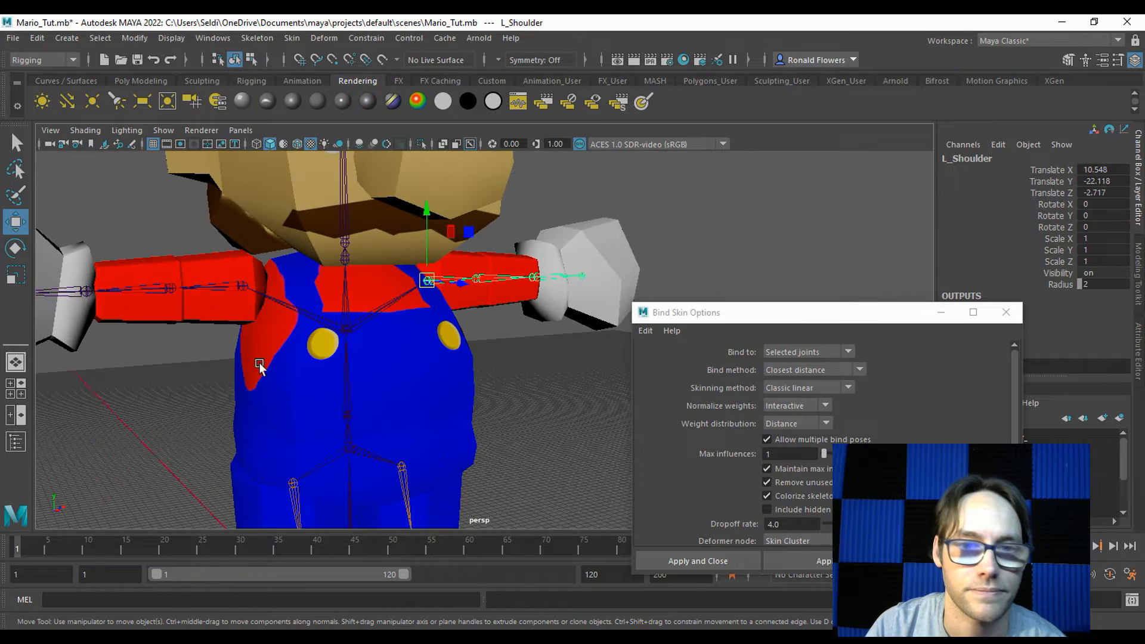
right_click_drag(260, 365, 387, 358, "alt")
key("q")
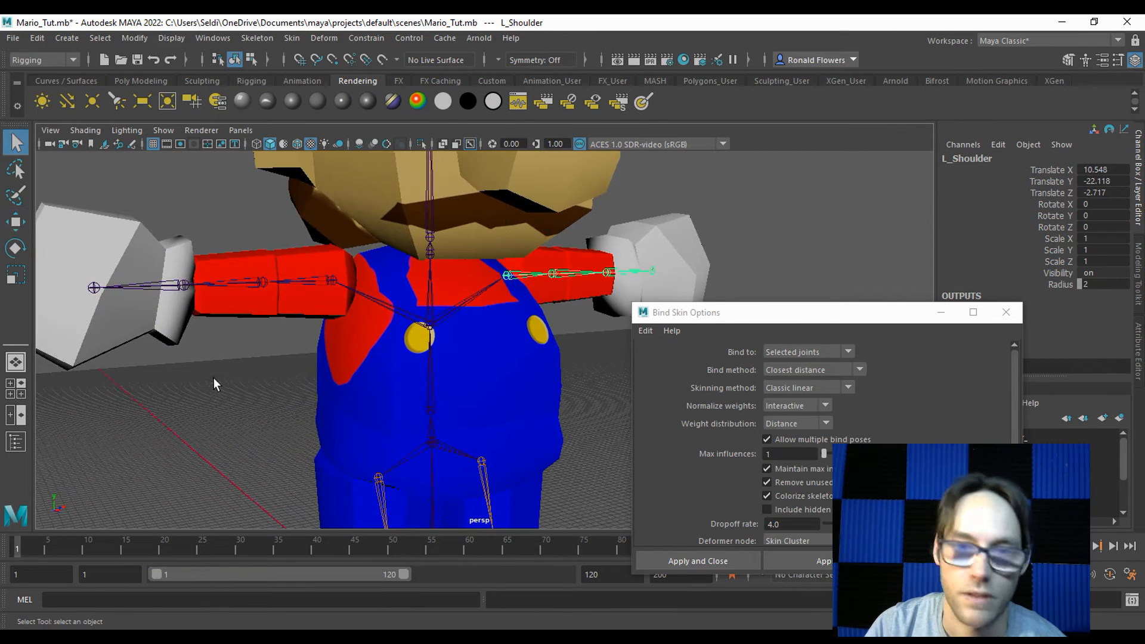
left_click(314, 280)
left_click(309, 308, "shift")
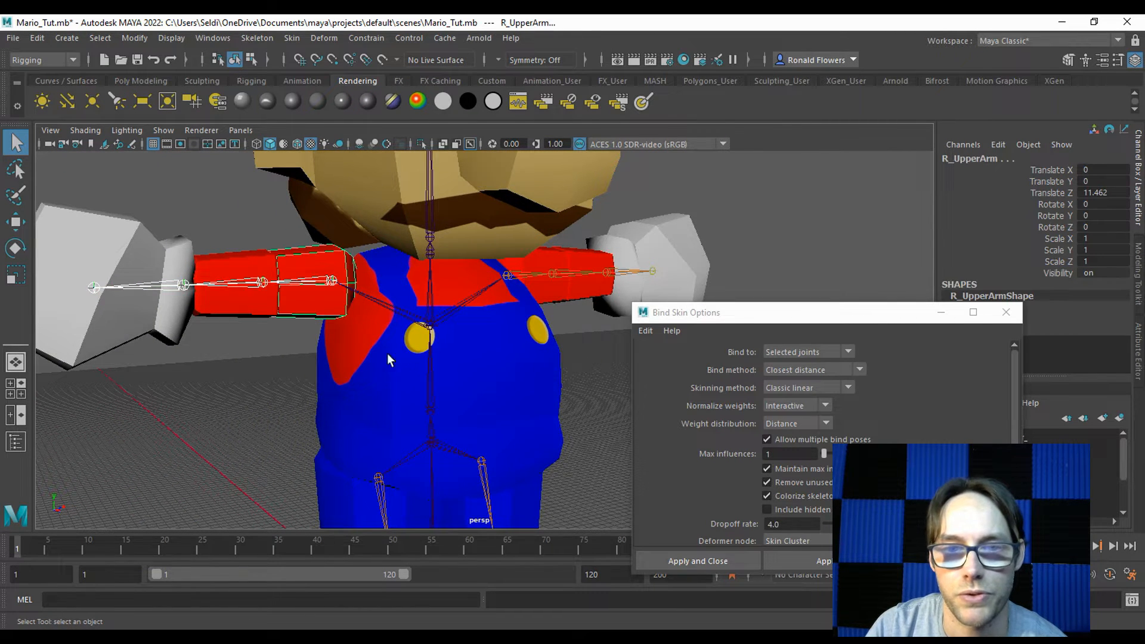
left_click(785, 553)
Bind the R_LowerArm mesh to the right elbow joint with the current bind options
left_click(241, 283)
left_click(251, 313, "shift")
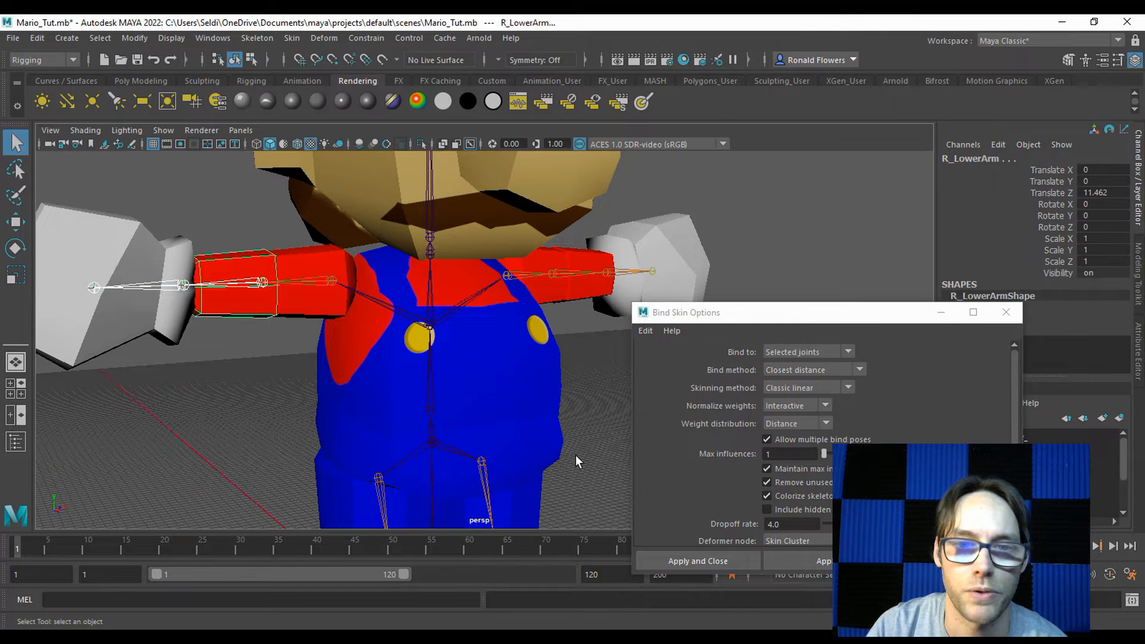
left_click(774, 560)
Bind the right glove mesh to the R_Wrist joint with the current bind options
left_click(160, 288)
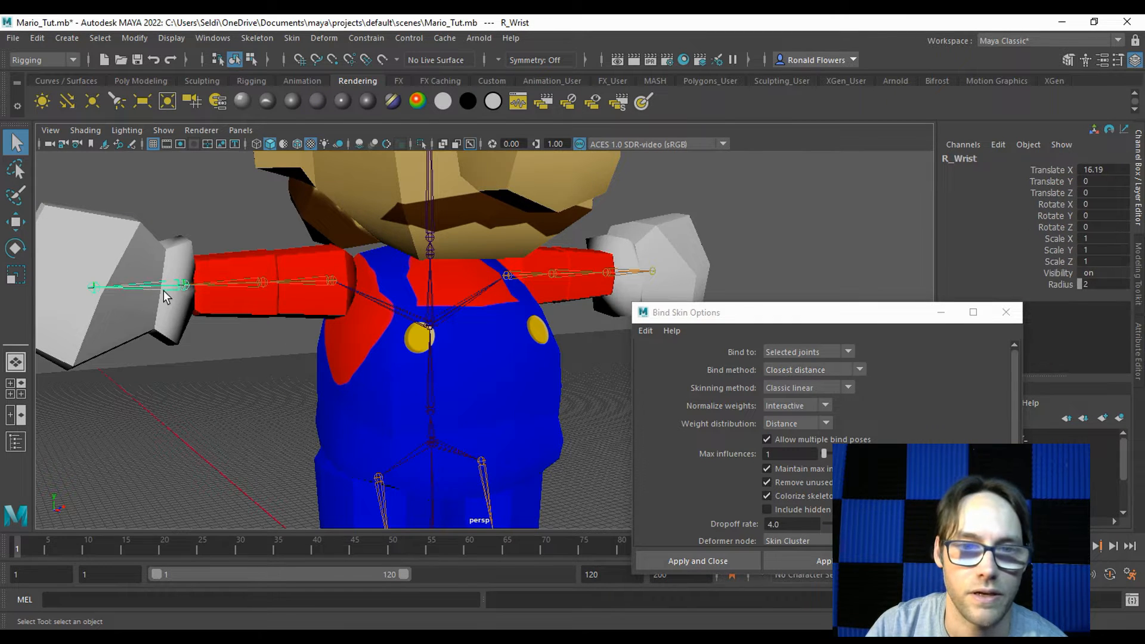
left_click(164, 310, "shift")
left_click(806, 566)
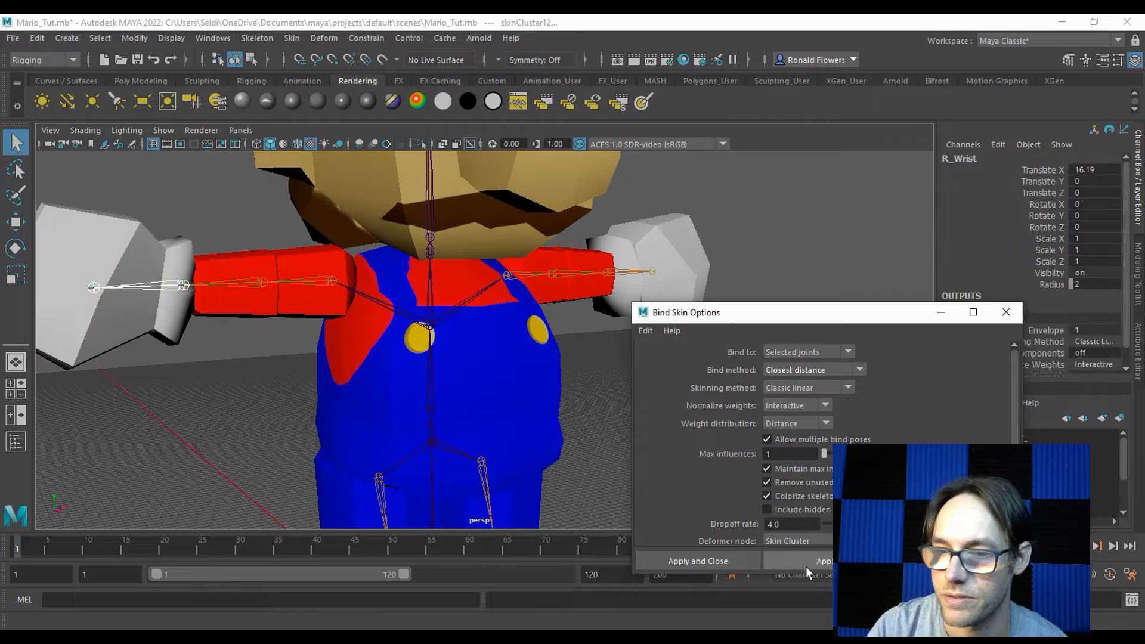
Bind the Pelvis0 mesh to the Pelvis joint with the current bind options
left_click_drag(489, 405, 363, 396, "alt")
left_click_drag(415, 471, 338, 288, "alt")
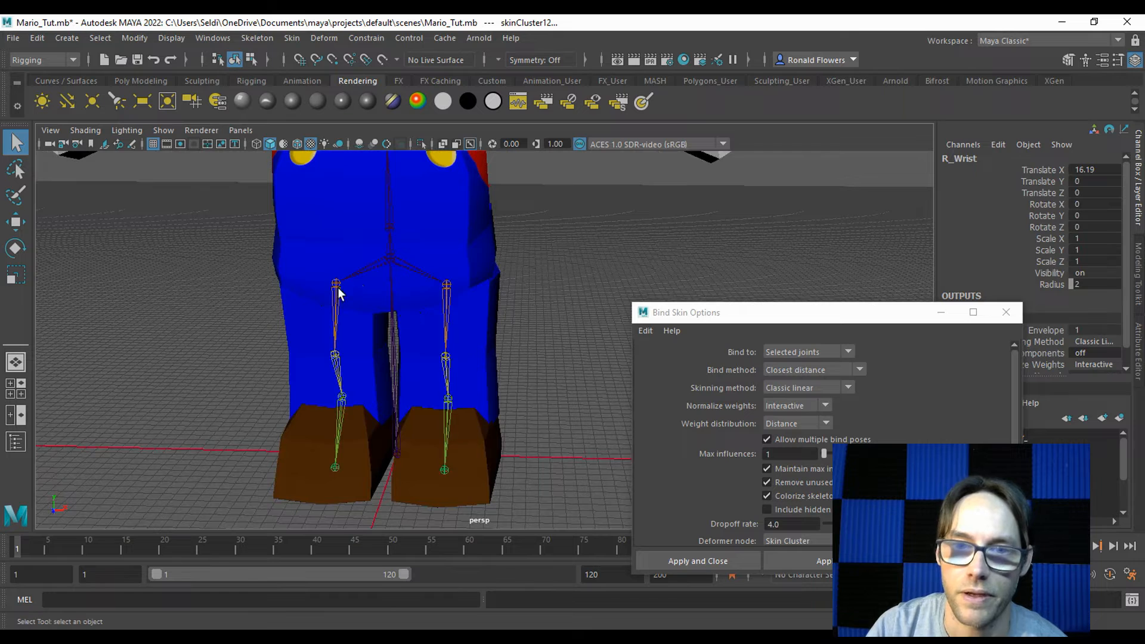
left_click(391, 260)
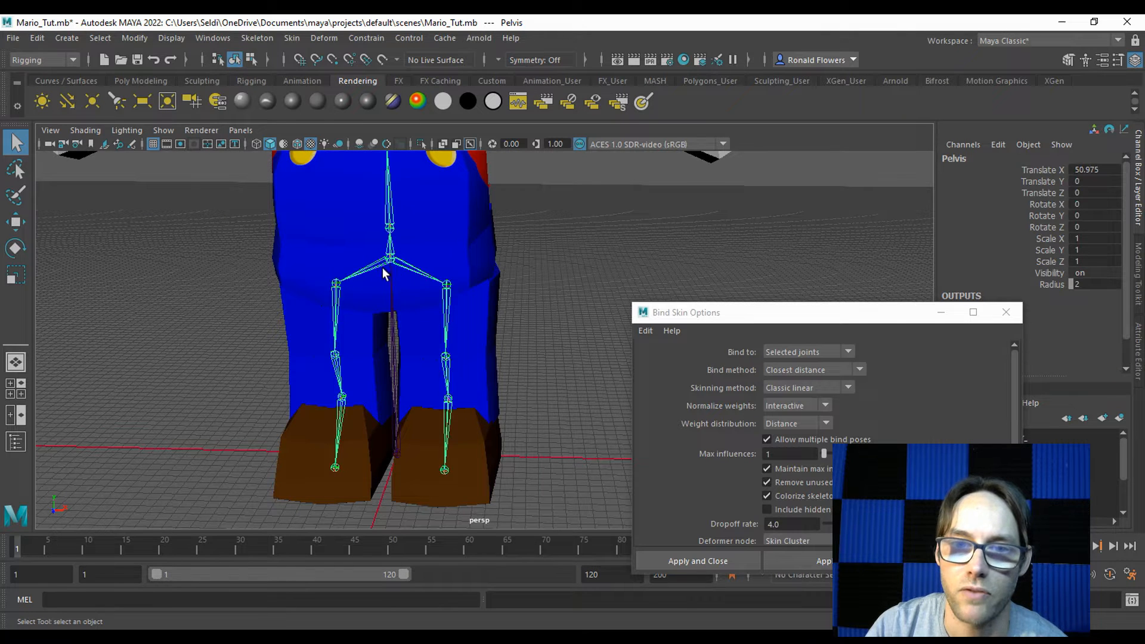
left_click(458, 256, "shift")
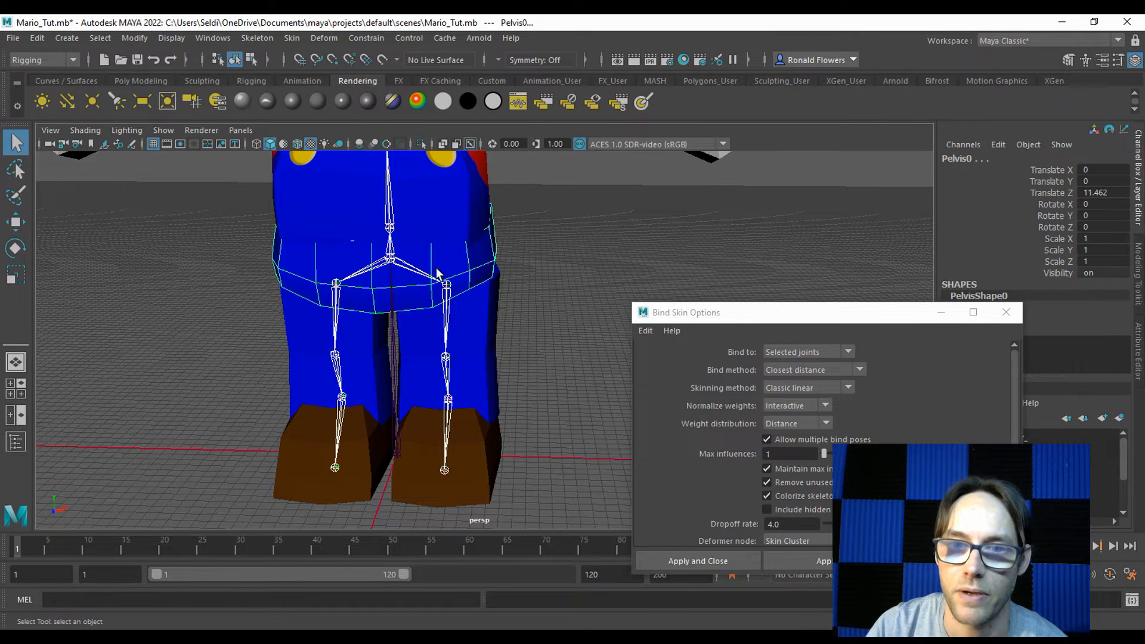
left_click(822, 560)
Bind the Torso mesh to the Spine1 joint with the current bind options
middle_click_drag(552, 302, 505, 396, "alt")
left_click(396, 310)
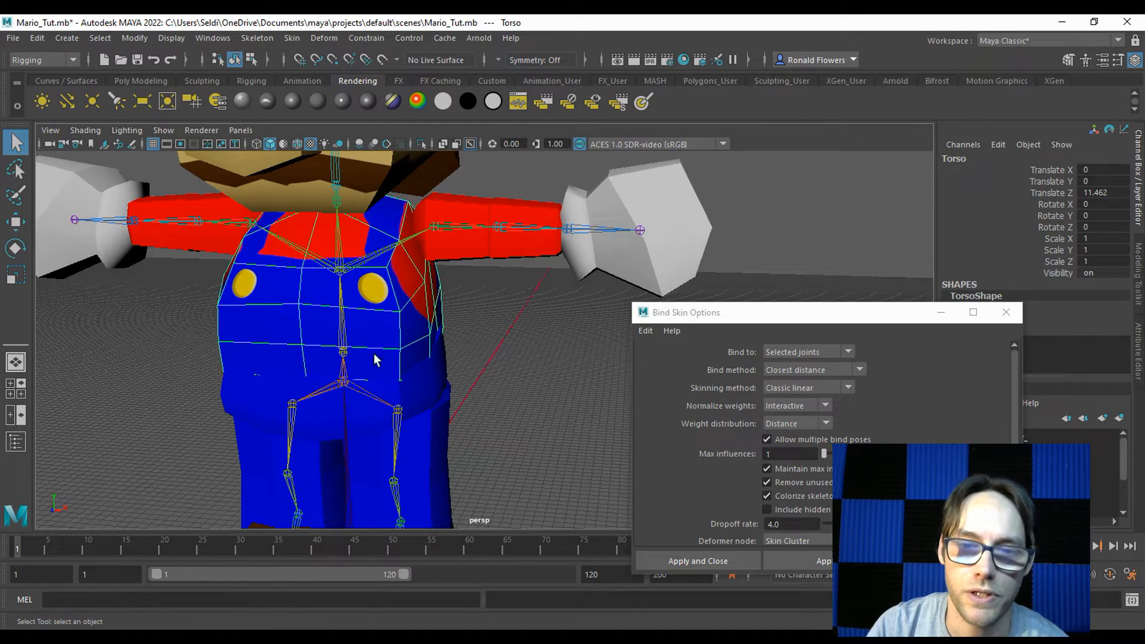
left_click_drag(381, 367, 403, 344, "alt")
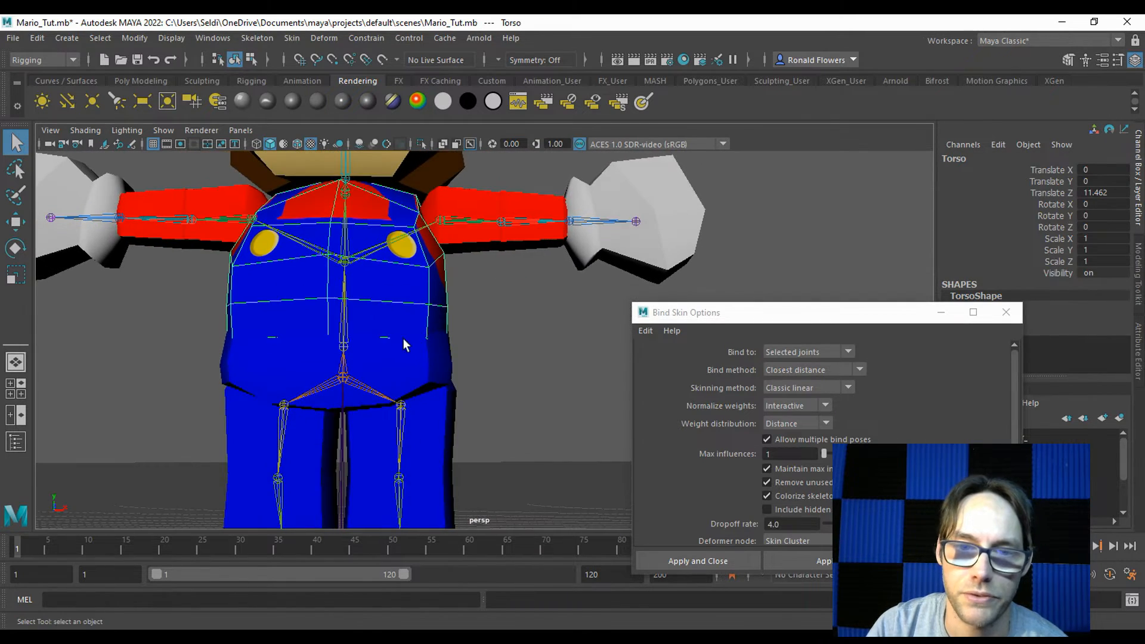
left_click(345, 379)
left_click(343, 348)
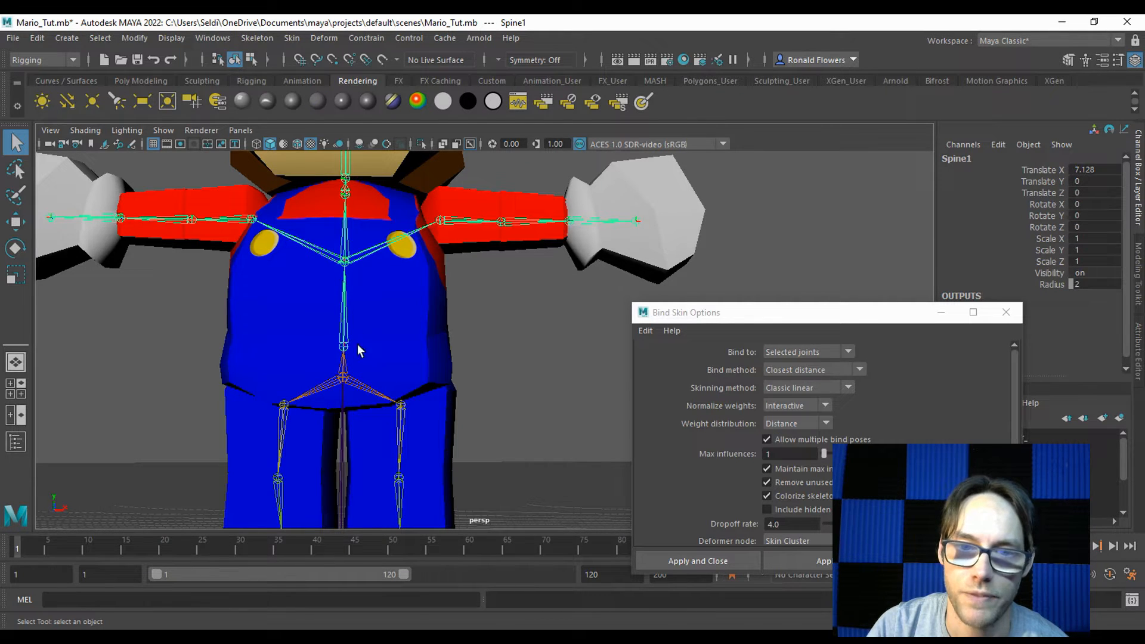
left_click(421, 310, "shift")
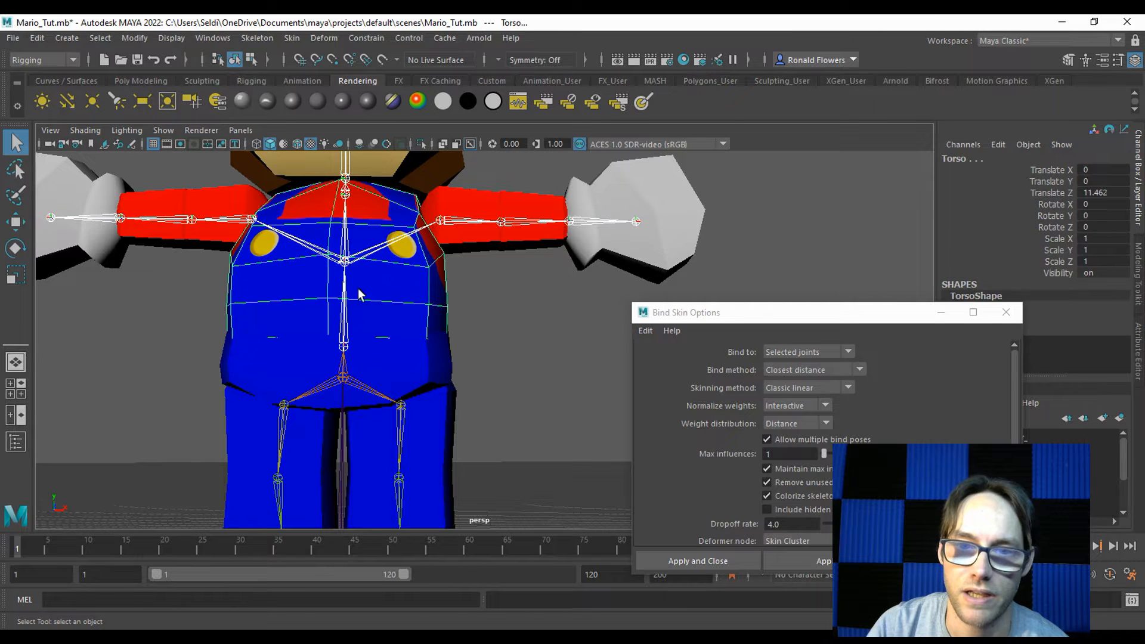
left_click(807, 564)
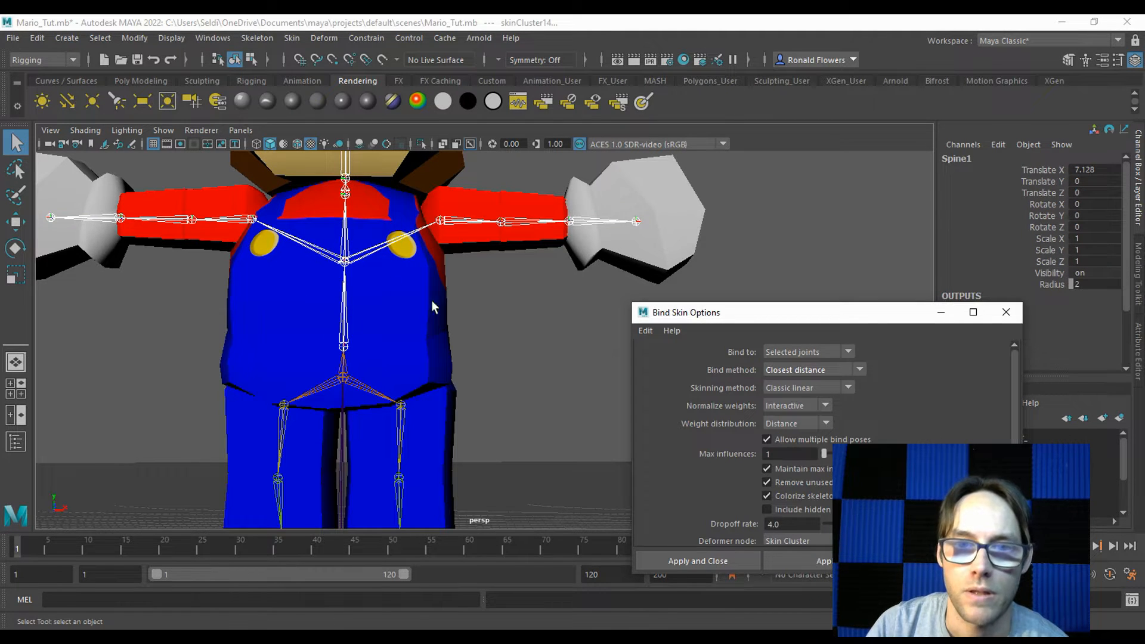
Examine the Spine2 joint and the neck area above it to see which joints control the chest and neck
left_click(346, 261)
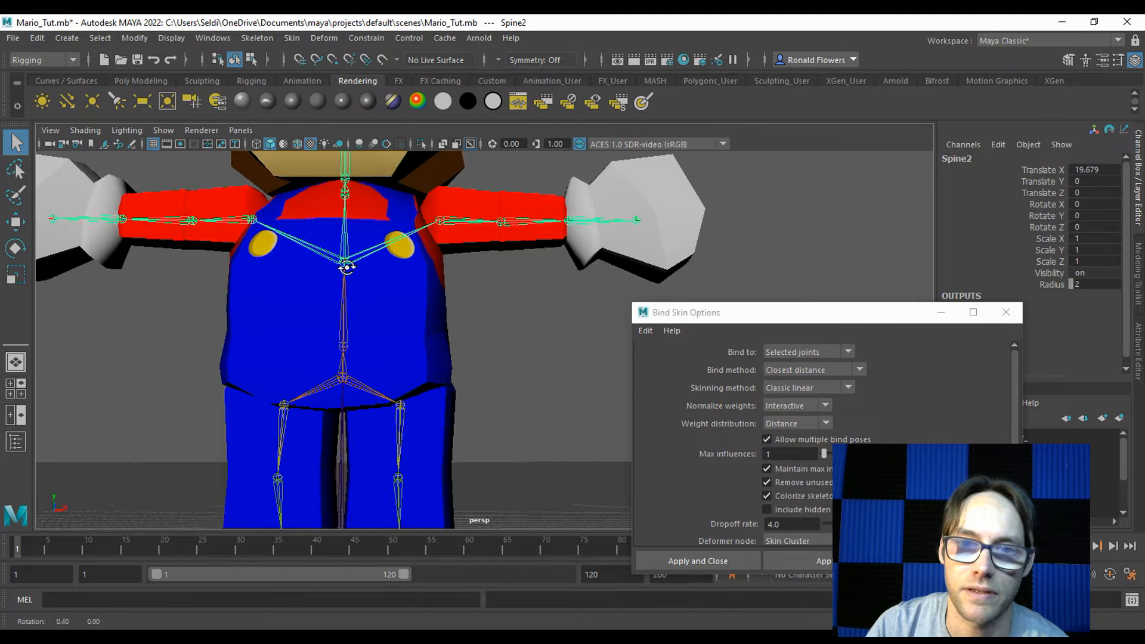
left_click_drag(344, 261, 338, 253, "alt")
left_click(337, 199)
left_click(343, 234)
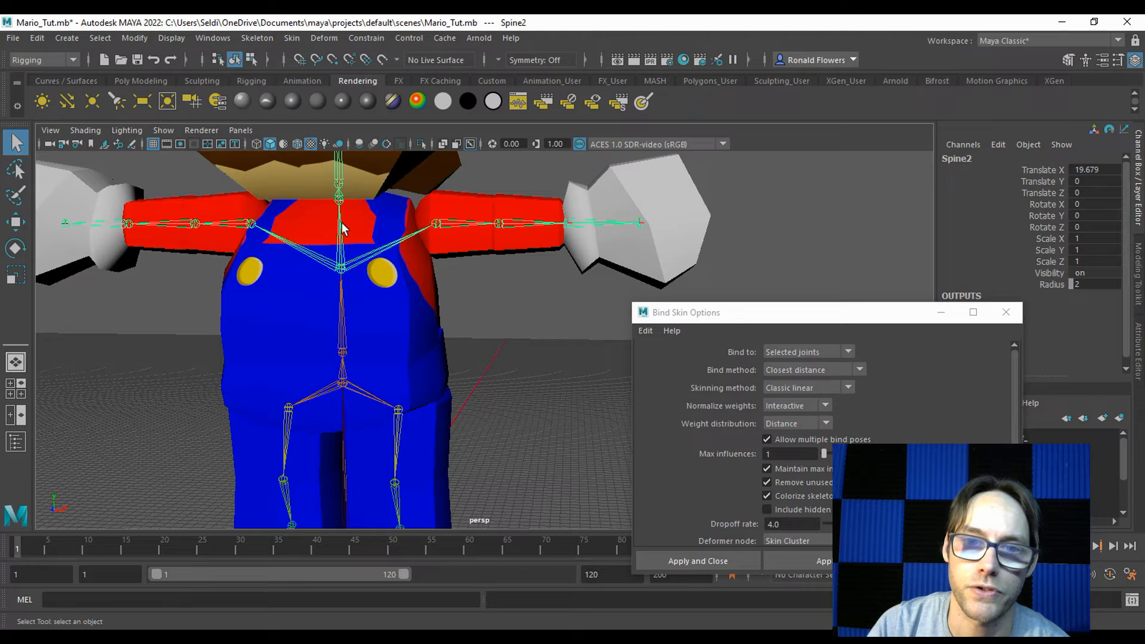
left_click(340, 204)
left_click(341, 268)
left_click(340, 207)
left_click(346, 271)
Bind the Head0 mesh to the Head1 joint with the current bind options
middle_click_drag(353, 237, 344, 328, "alt")
left_click(333, 288)
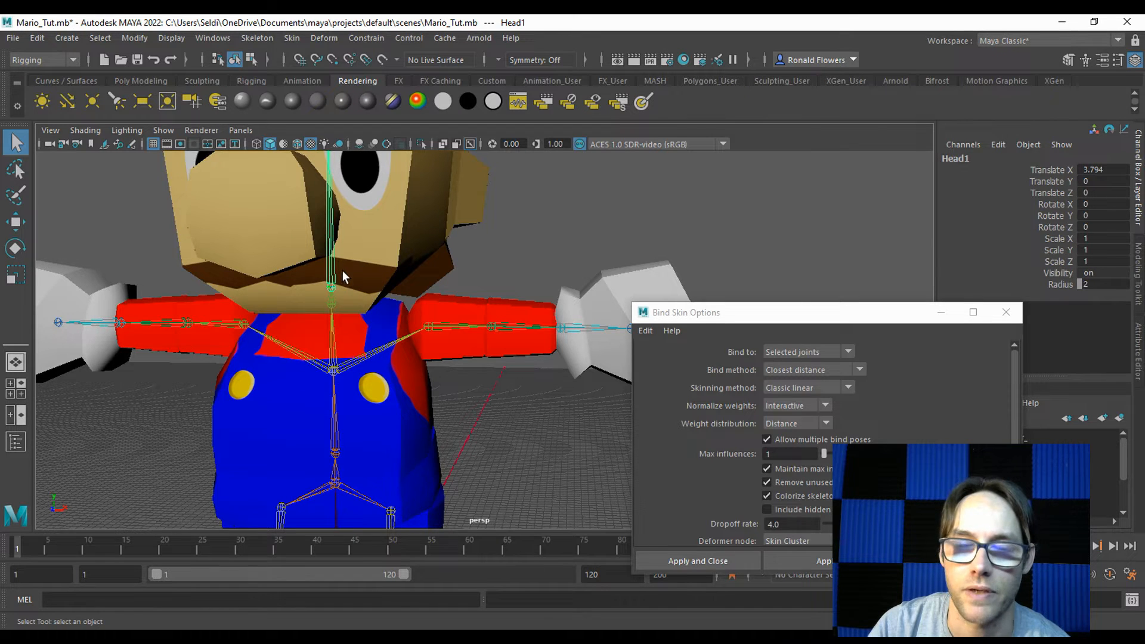
left_click(395, 264)
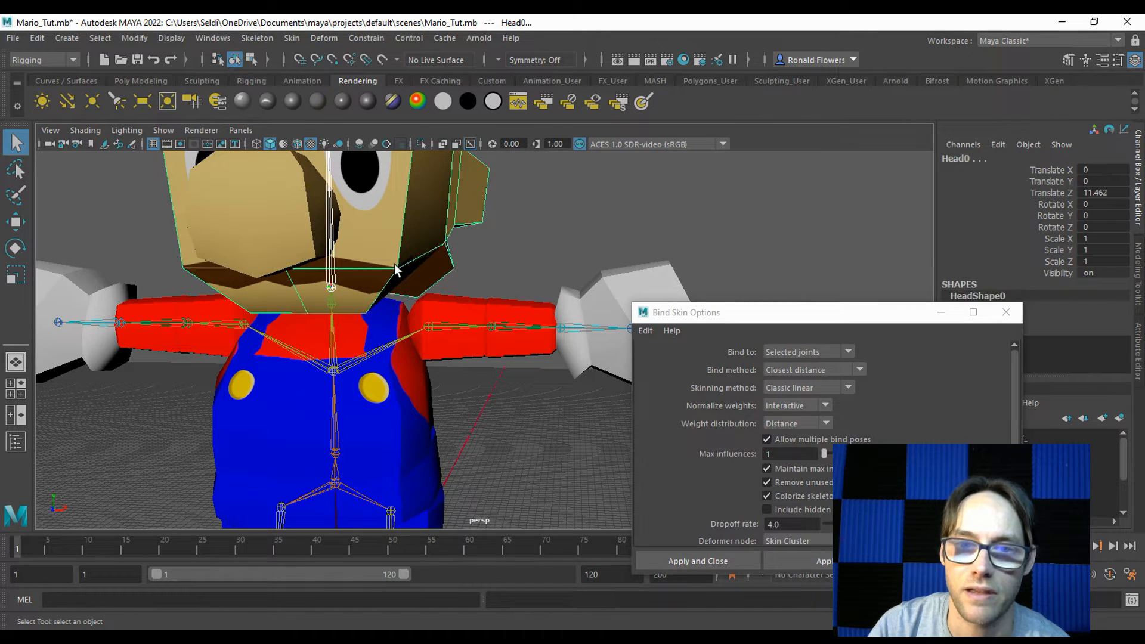
left_click(821, 559)
left_click(510, 249)
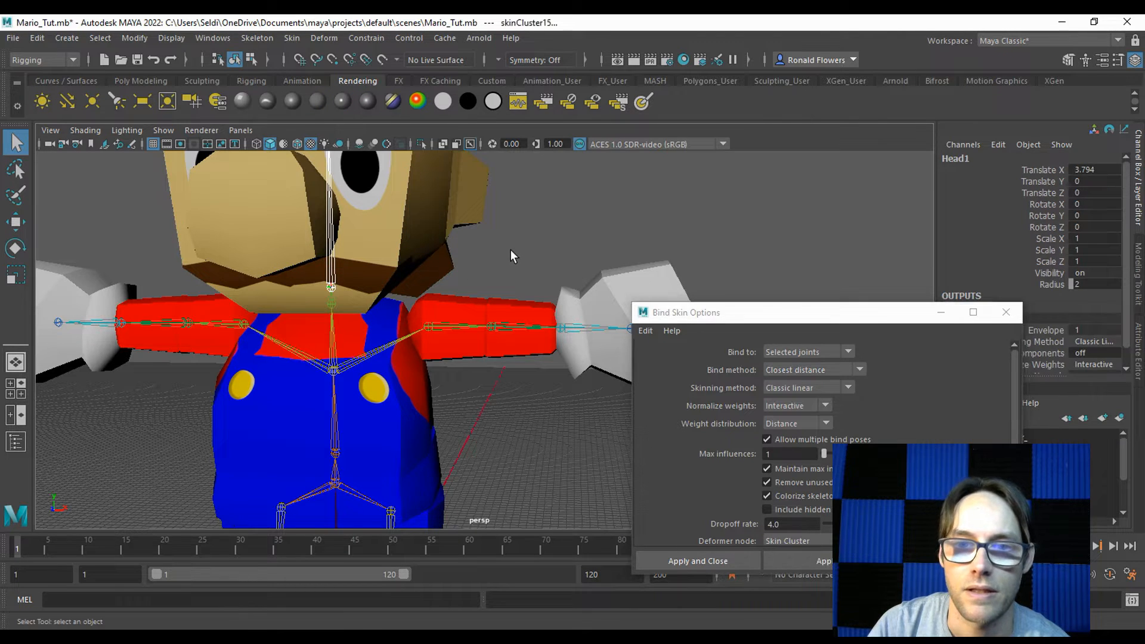
Move the Head1 joint sideways by about 25 units to test the head binding, undo the move, and clear the selection
left_click_drag(416, 248, 502, 297, "alt")
left_click(332, 290)
key("w")
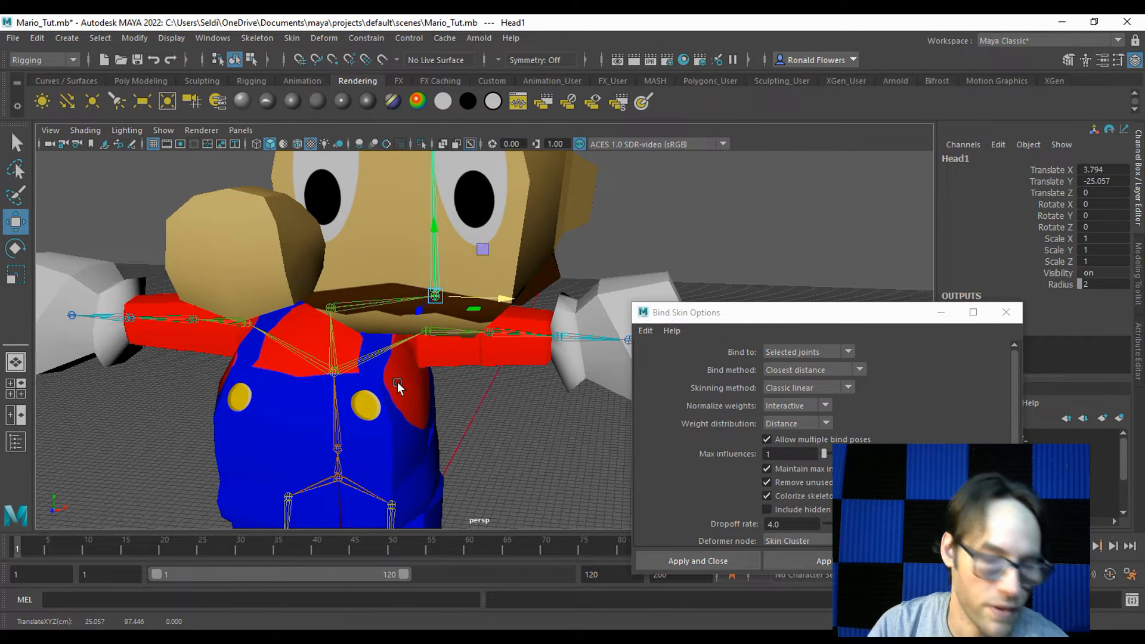
key("ctrl+z")
left_click(466, 291)
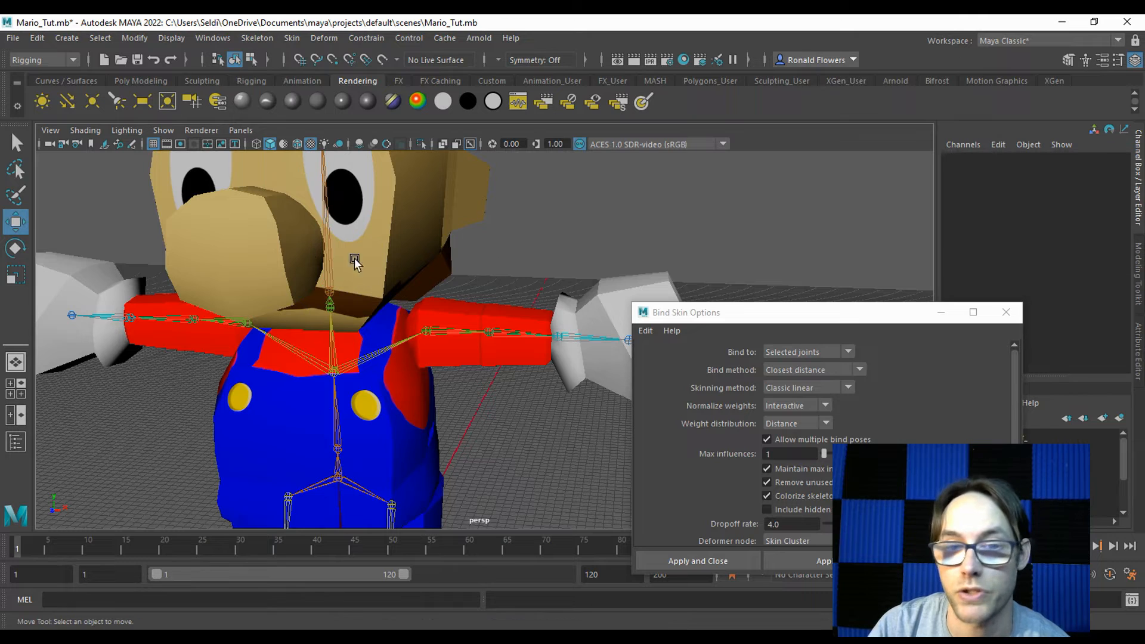
Bind the Nose mesh to the Head1 joint with the current bind options and clear the selection
left_click(285, 258)
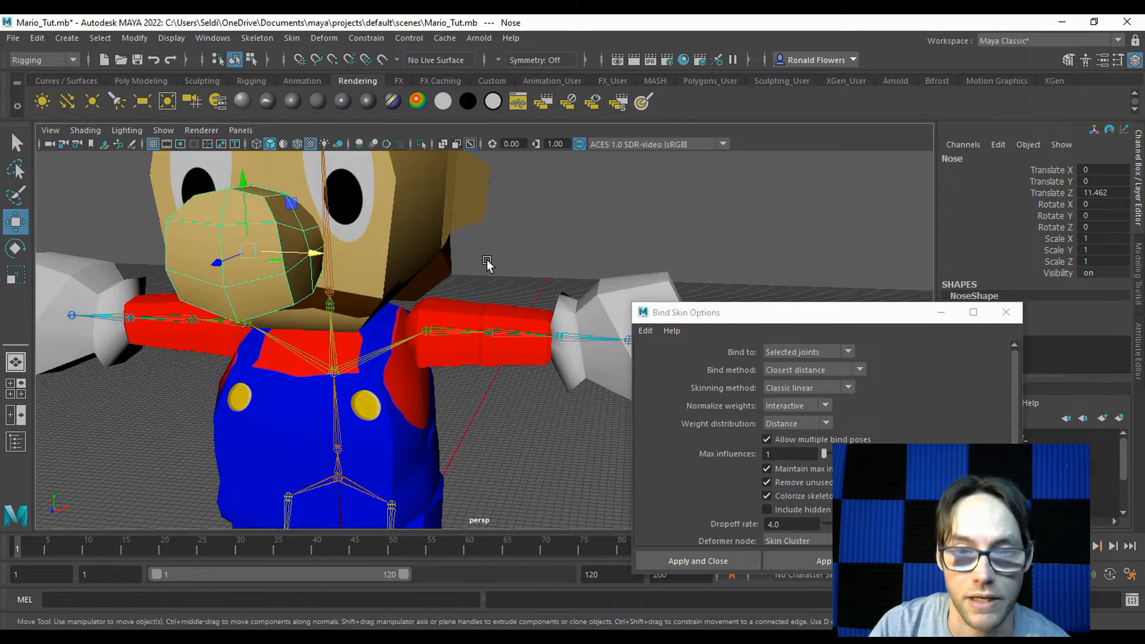
key("q")
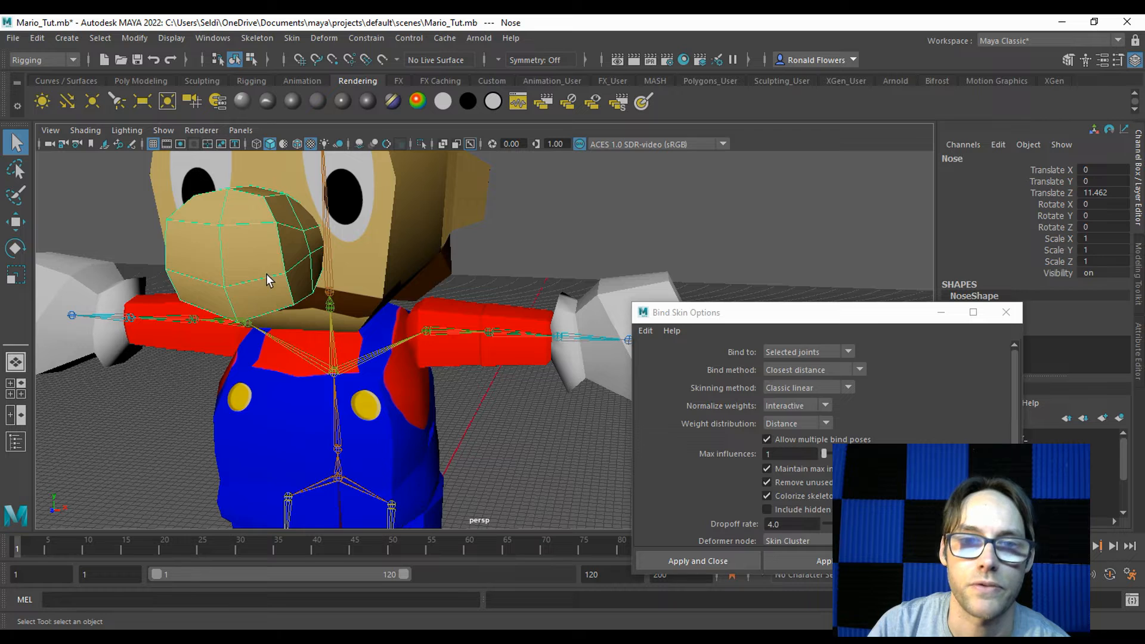
left_click(331, 292, "shift")
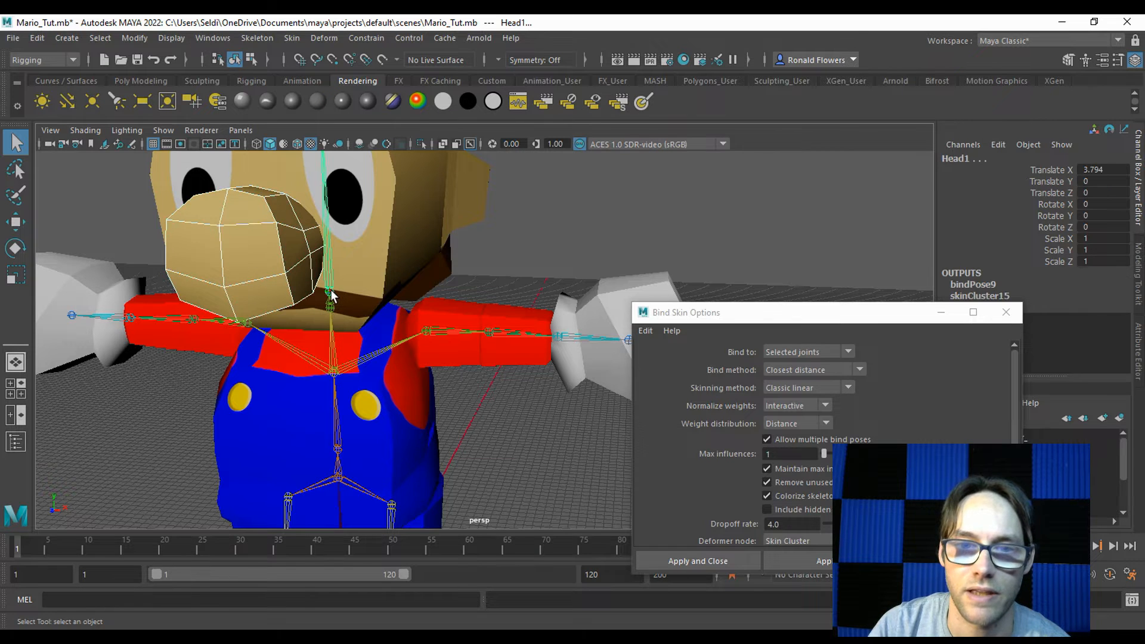
left_click(498, 388)
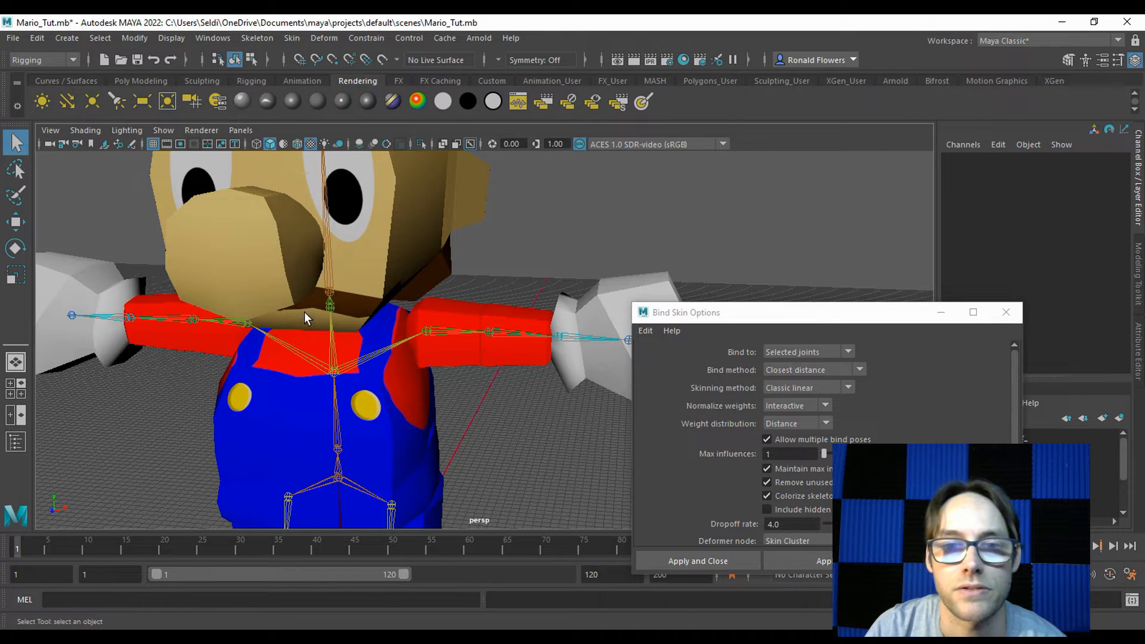
Rotate the Head1 joint about 30 degrees around X to test the head and nose, undo the rotation, and clear the selection
left_click(326, 290)
key("e")
left_click_drag(353, 307, 380, 293)
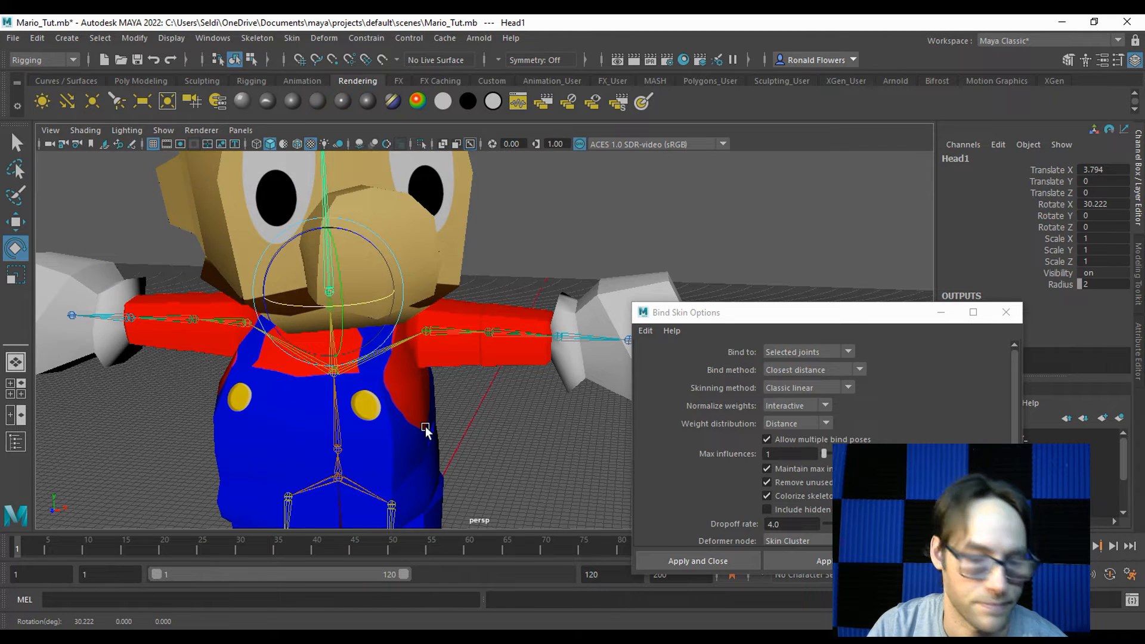
key("ctrl+z")
left_click(485, 276)
Inspect the Head0 mesh and the Head2 joint at the top of the head, clearing the selection after each
scroll(485, 276, "down", 4)
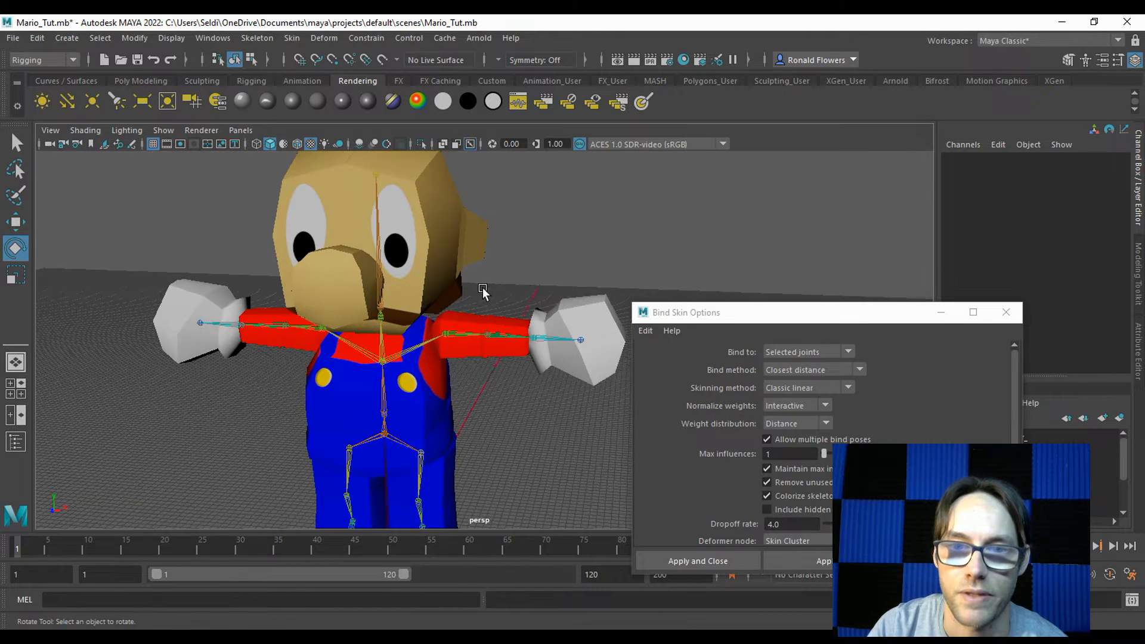
left_click(392, 184)
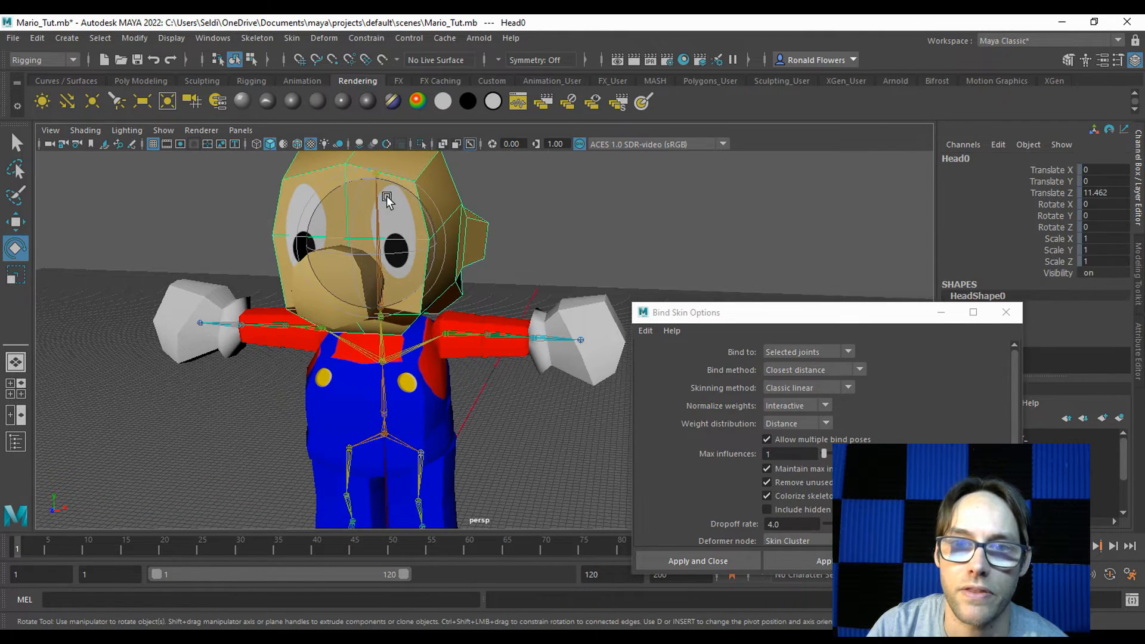
key("q")
left_click(507, 237)
left_click(376, 174)
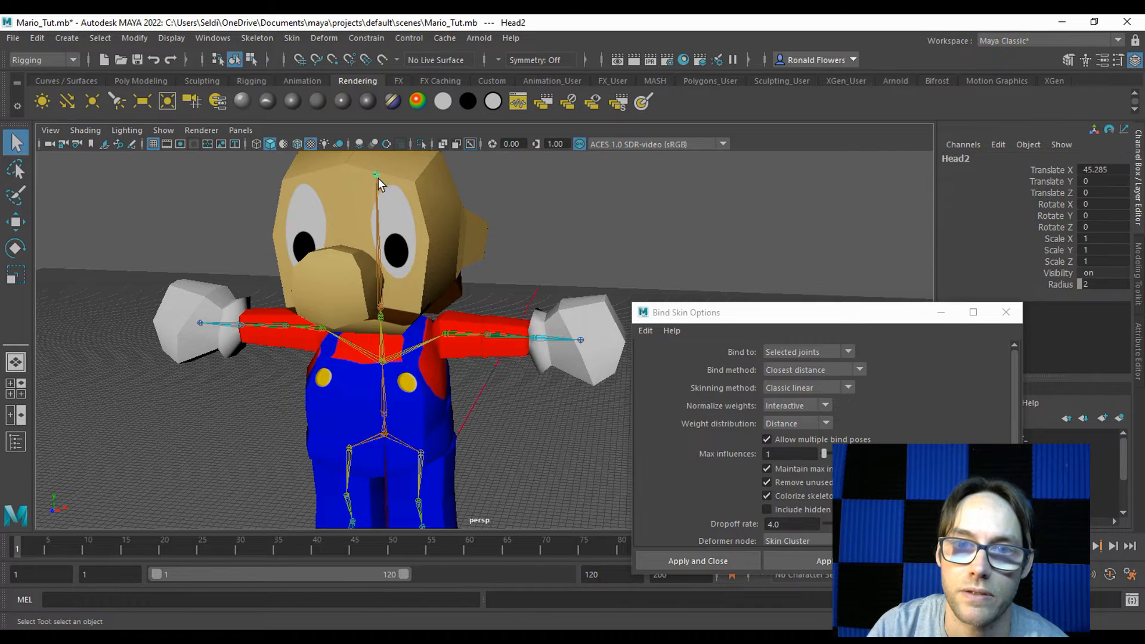
left_click(512, 232)
Move the Root joint about 18.6 units along X to test that the whole character follows, and undo the move
middle_click_drag(516, 462, 506, 305, "alt")
scroll(506, 388, "up", 2)
middle_click_drag(502, 423, 501, 379, "alt")
left_click_drag(501, 379, 471, 384, "alt")
left_click(345, 371)
scroll(471, 384, "down", 4)
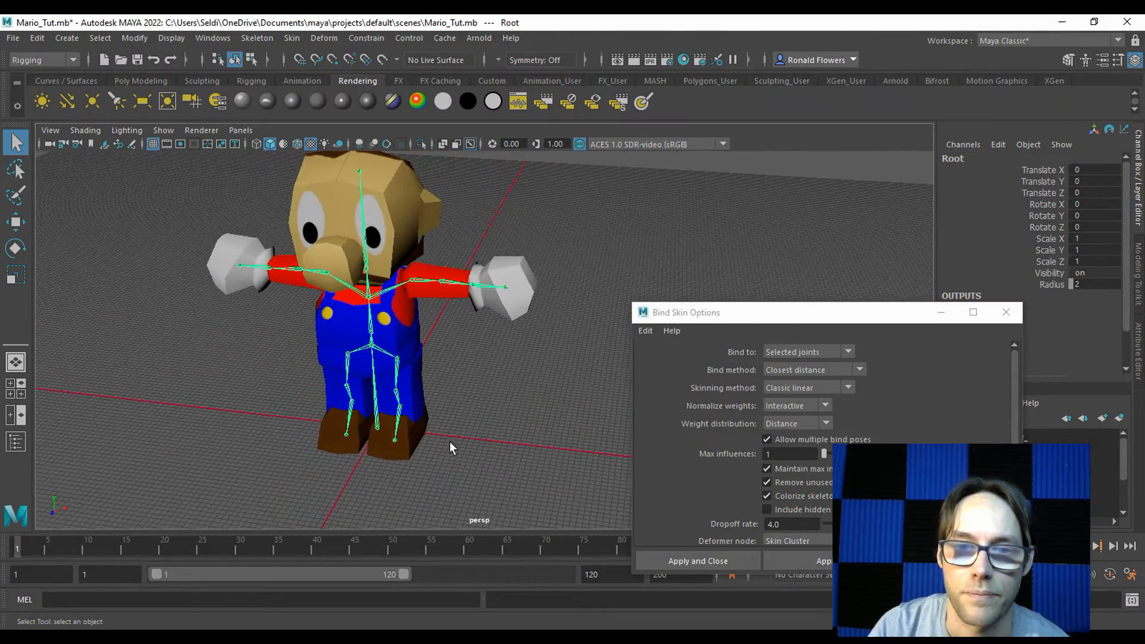
key("w")
left_click_drag(442, 438, 490, 412)
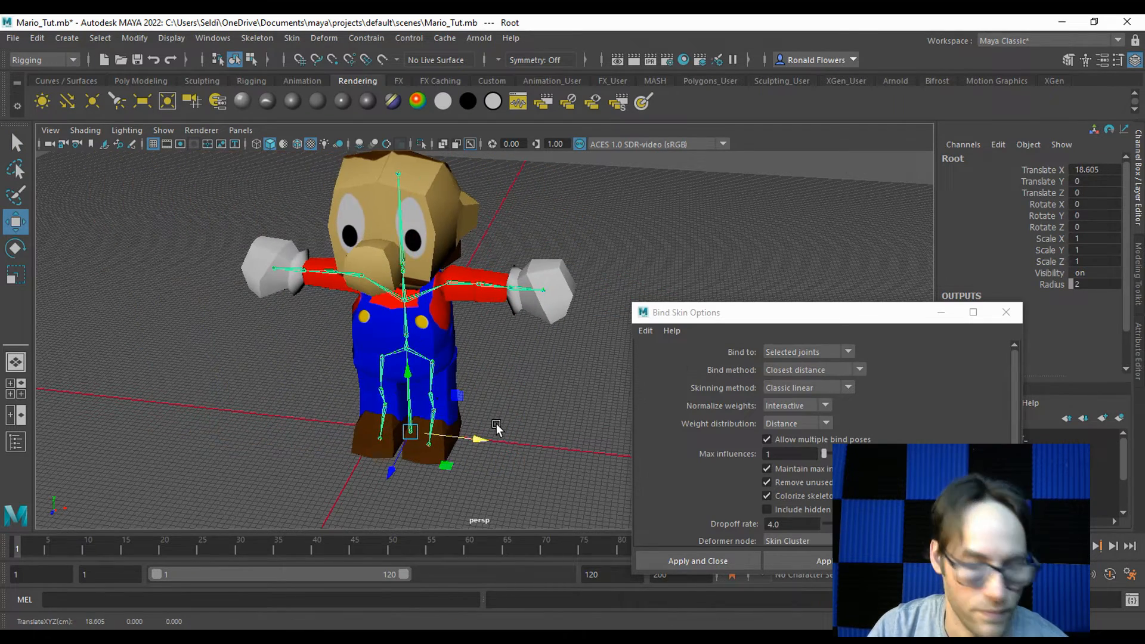
key("ctrl+z")
Clear the selection and close the Bind Skin Options window
left_click(515, 448)
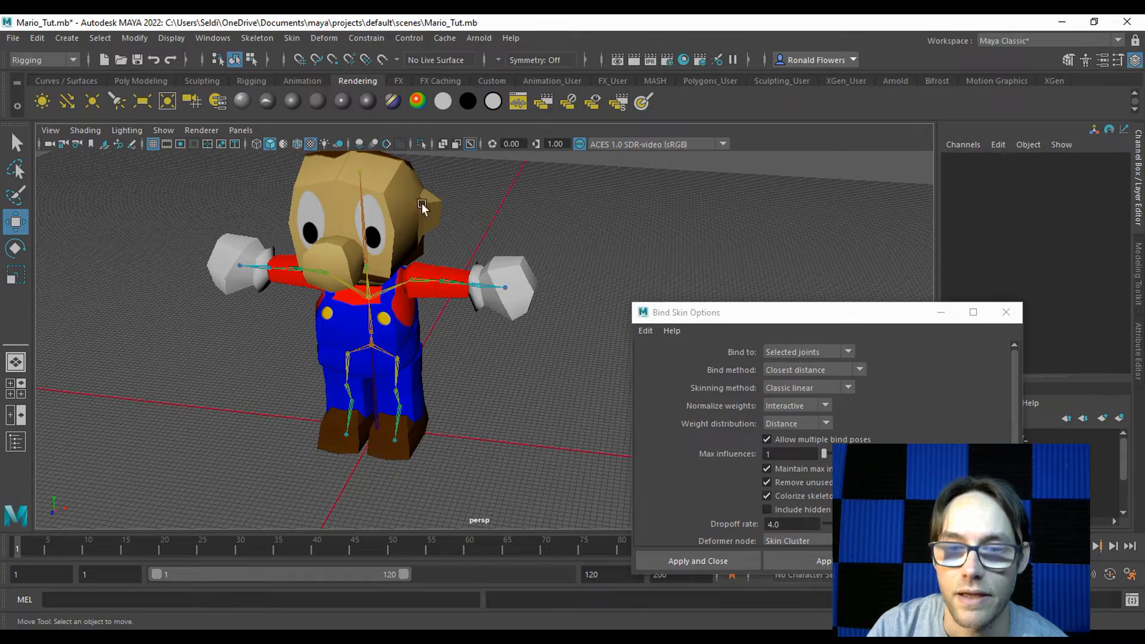
left_click(956, 561)
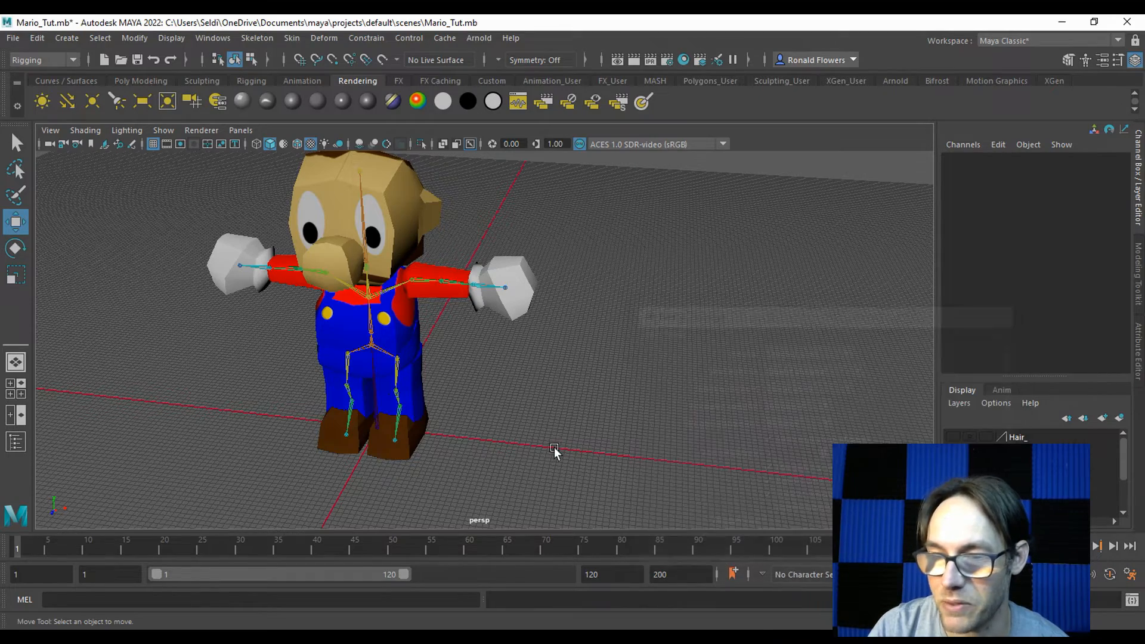
Toggle the Hat_ and Hair_ layers on and off to check the remaining unbound parts, leaving both hidden
left_click_drag(678, 449, 450, 348, "alt")
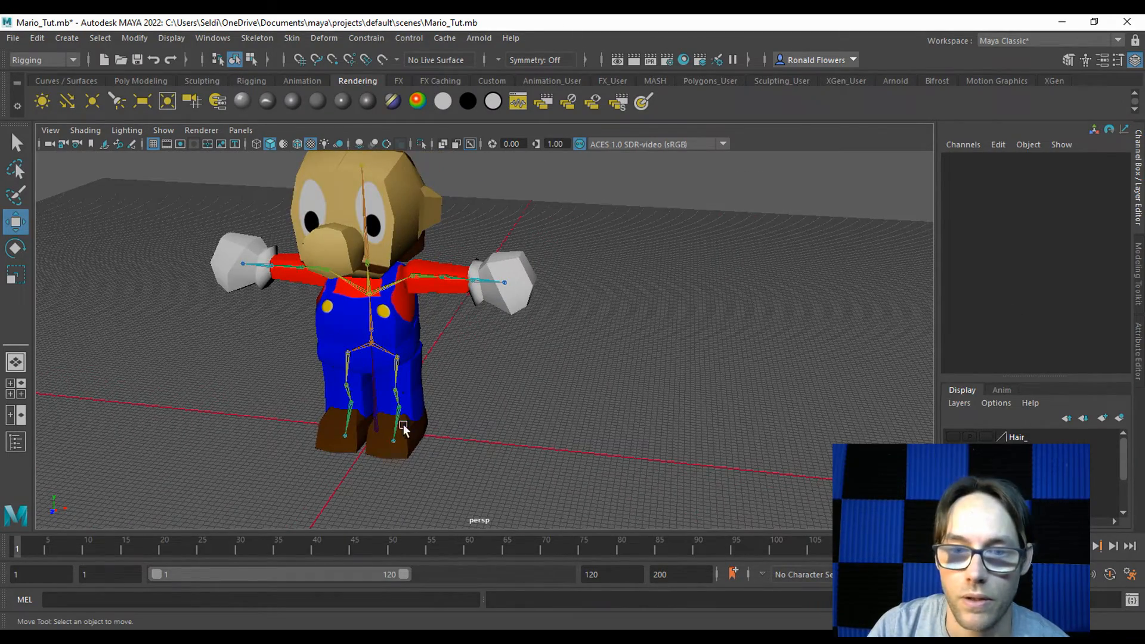
left_click(1018, 451)
left_click(953, 451)
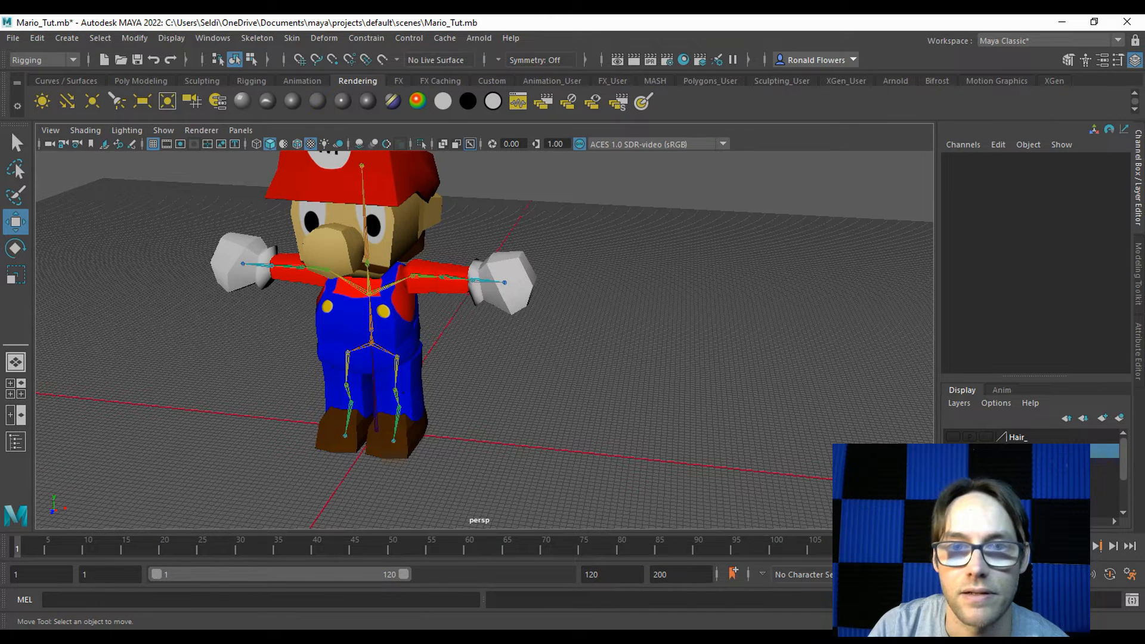
left_click(953, 451)
left_click(953, 437)
left_click(953, 437)
left_click(952, 437)
left_click(952, 437)
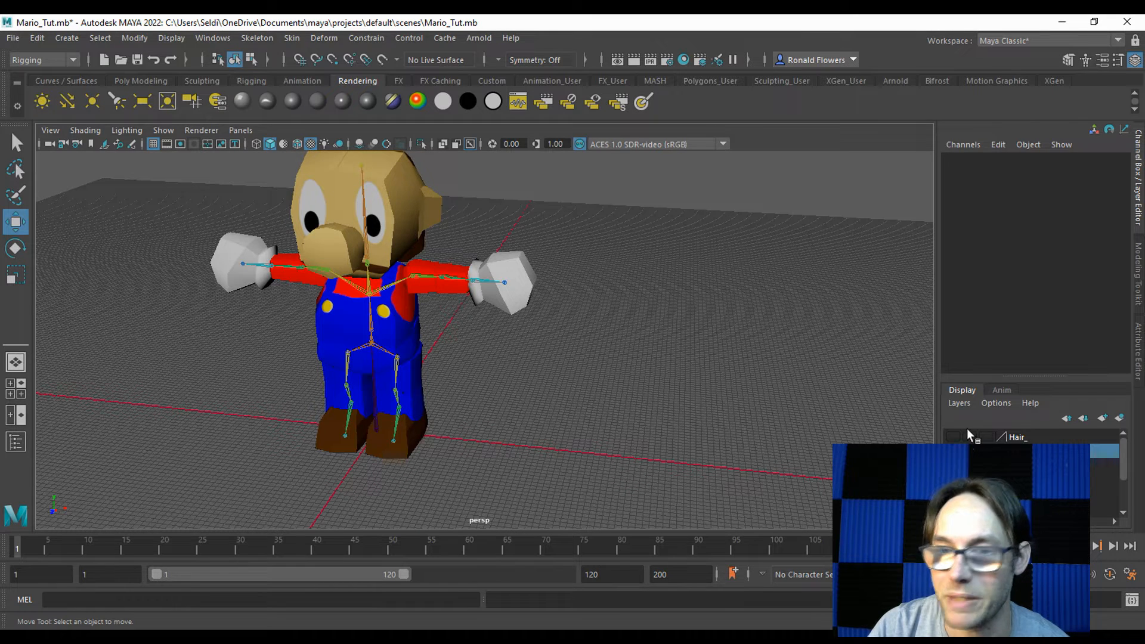
Move the Root joint about 124 units in negative X to test the whole character, undo the movement, and clear the selection
left_click(400, 432)
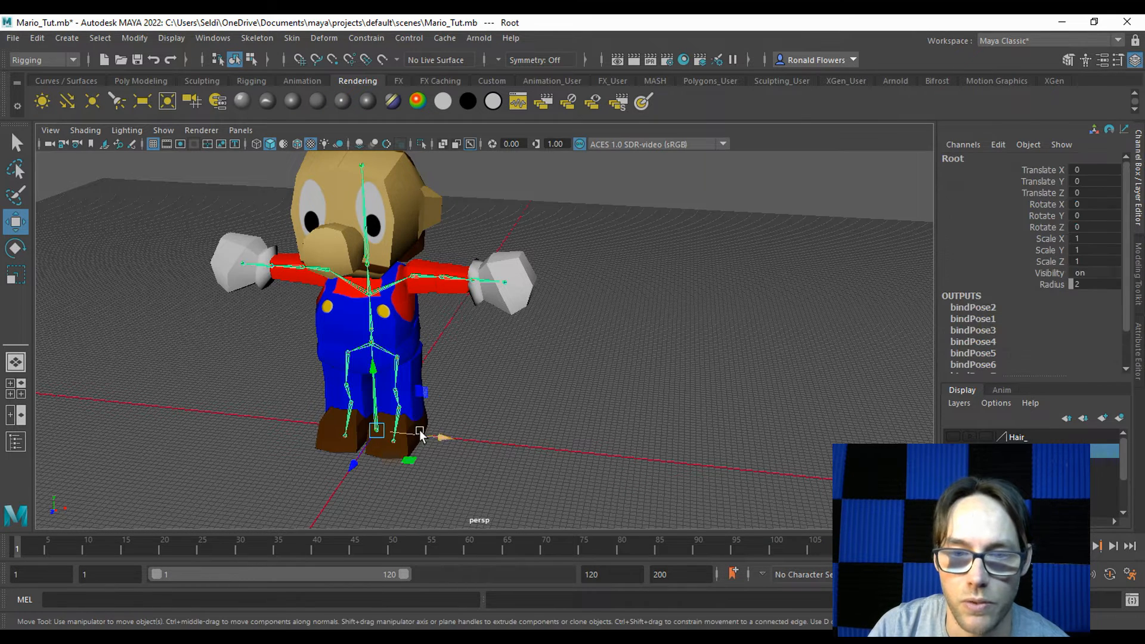
left_click_drag(453, 442, 233, 425)
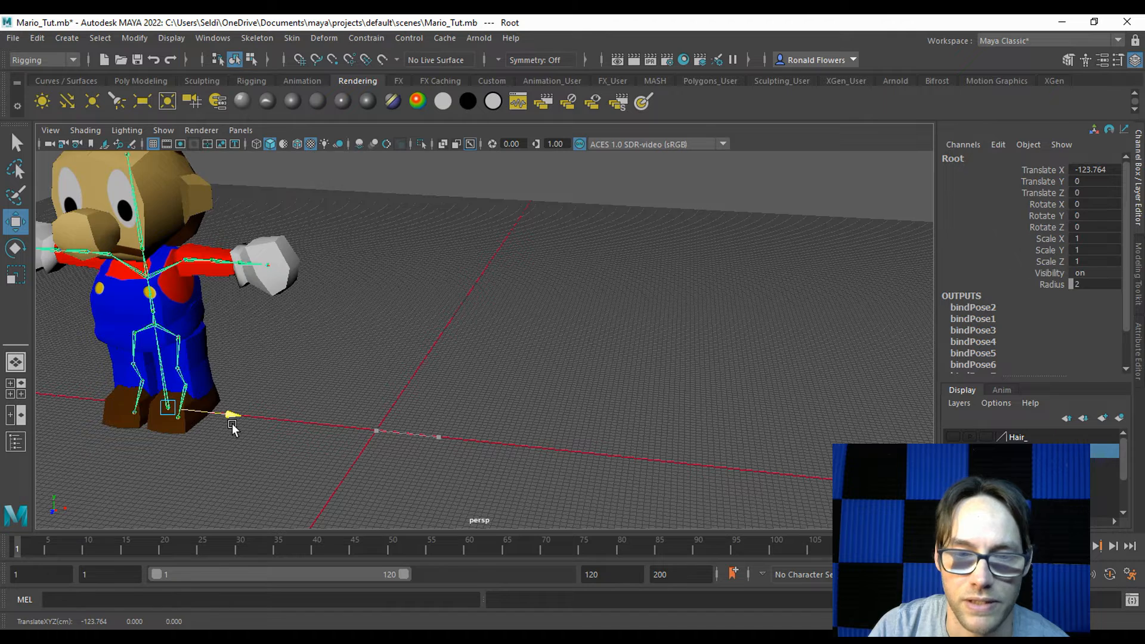
key("ctrl+z")
key("ctrl+z")
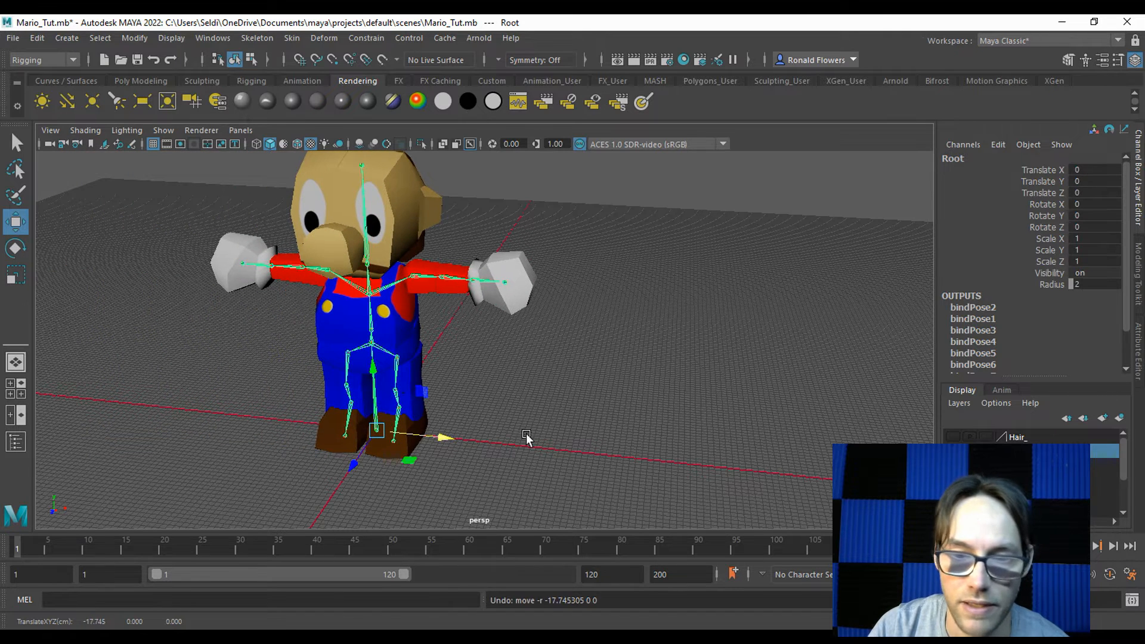
left_click(526, 437)
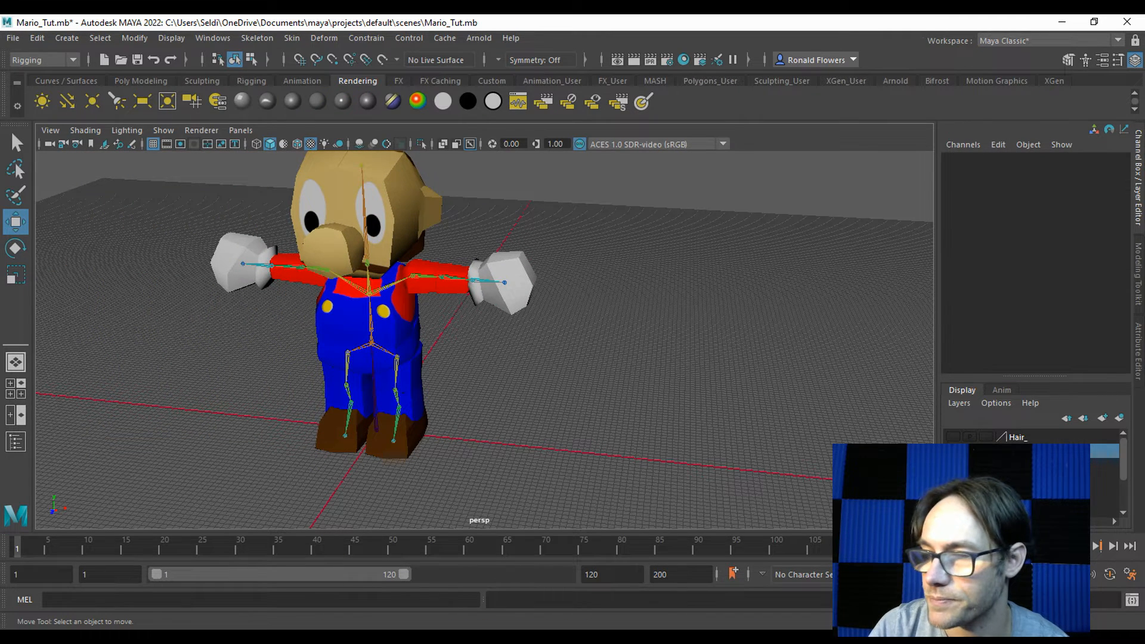
Create a display layer from the selected Root joint and toggle the layer's visibility to check it
left_click(375, 401)
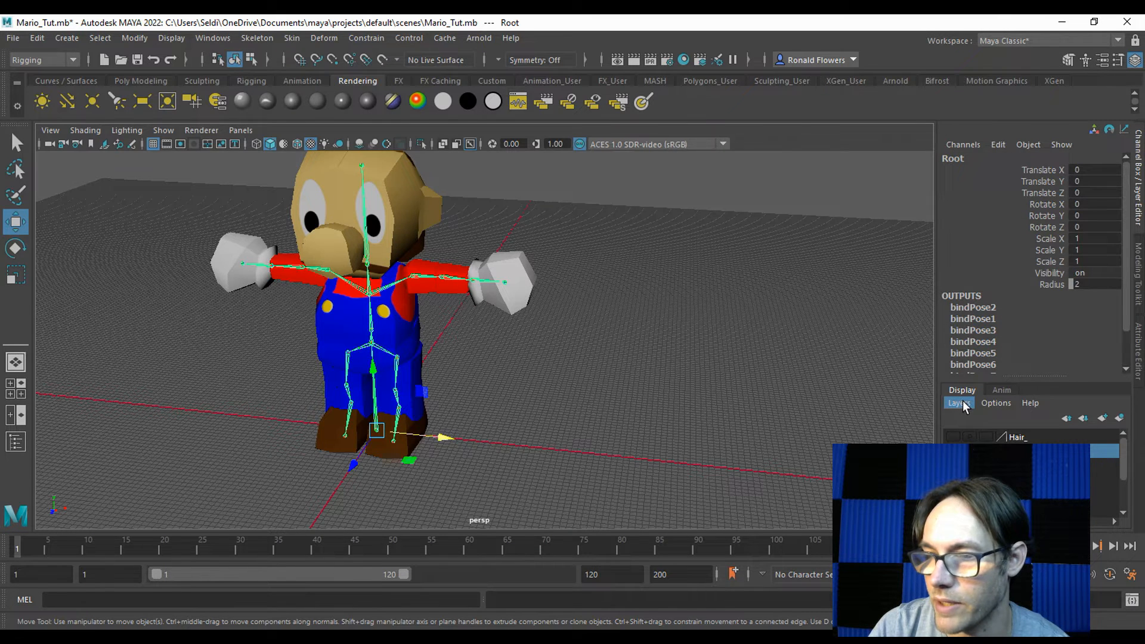
left_click(990, 403)
mouse_move(960, 405)
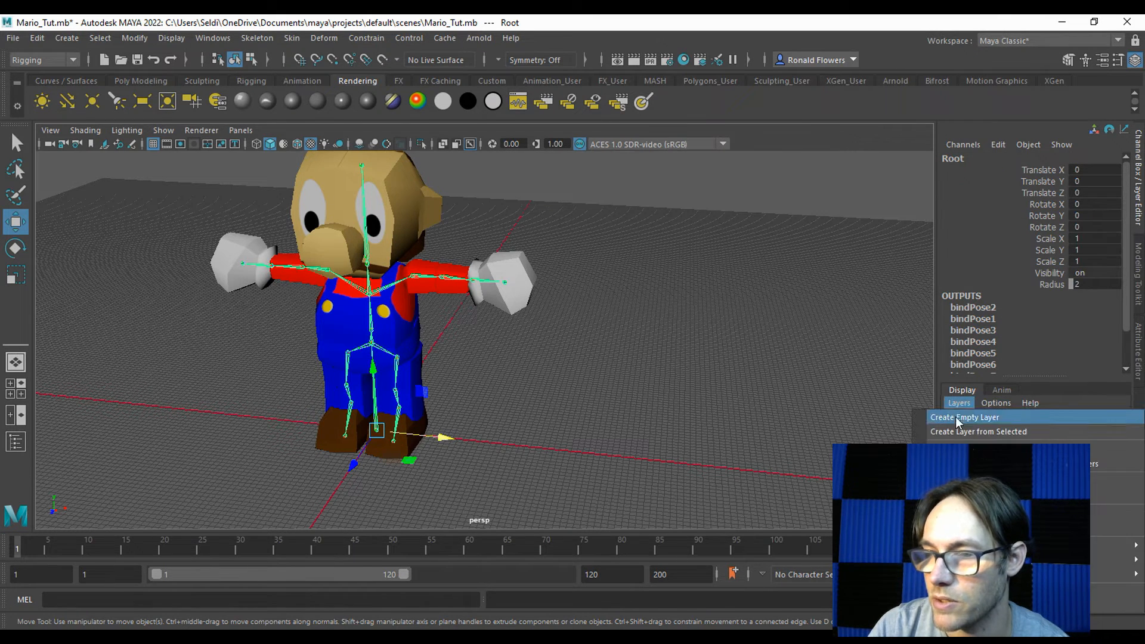
left_click(975, 428)
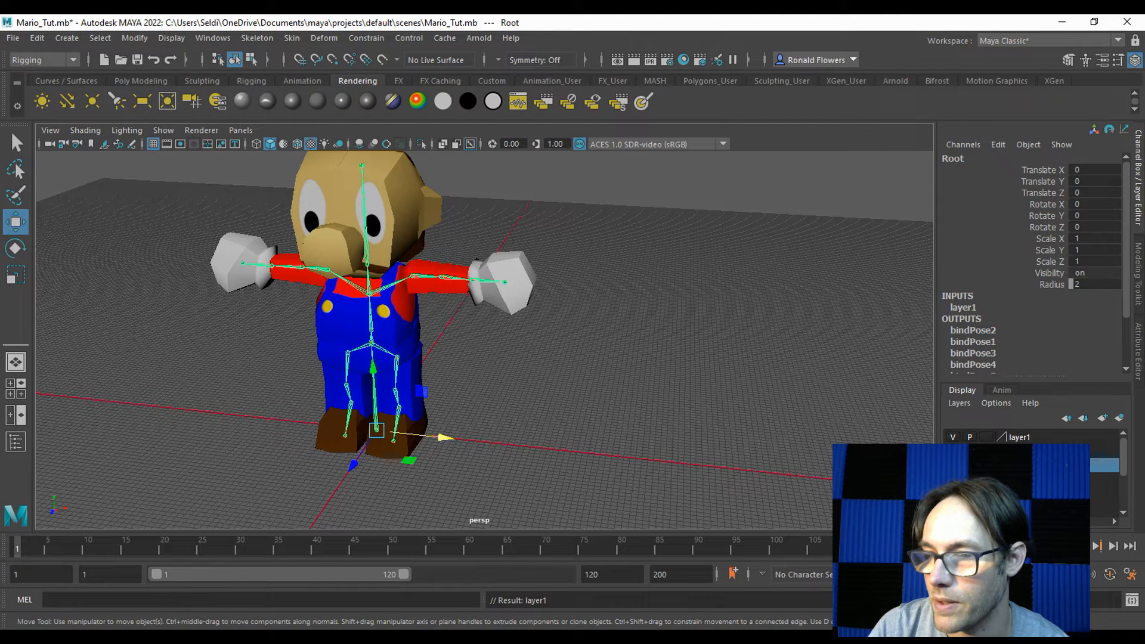
left_click(967, 438)
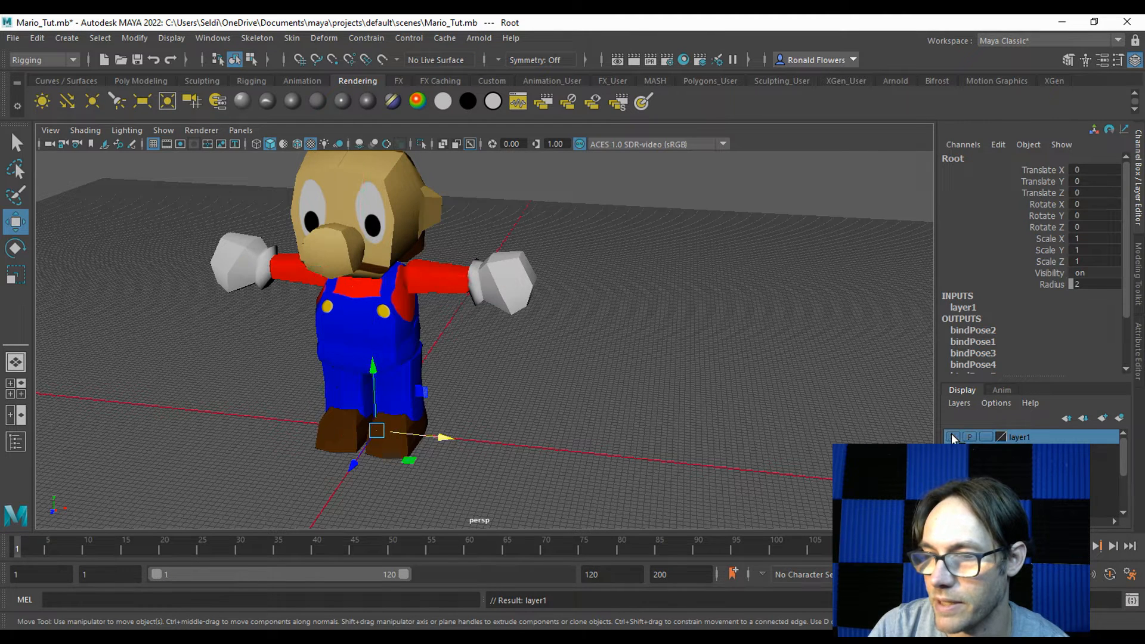
Rename the new display layer as Skeleton_ and save the layer settings
double_click(1027, 437)
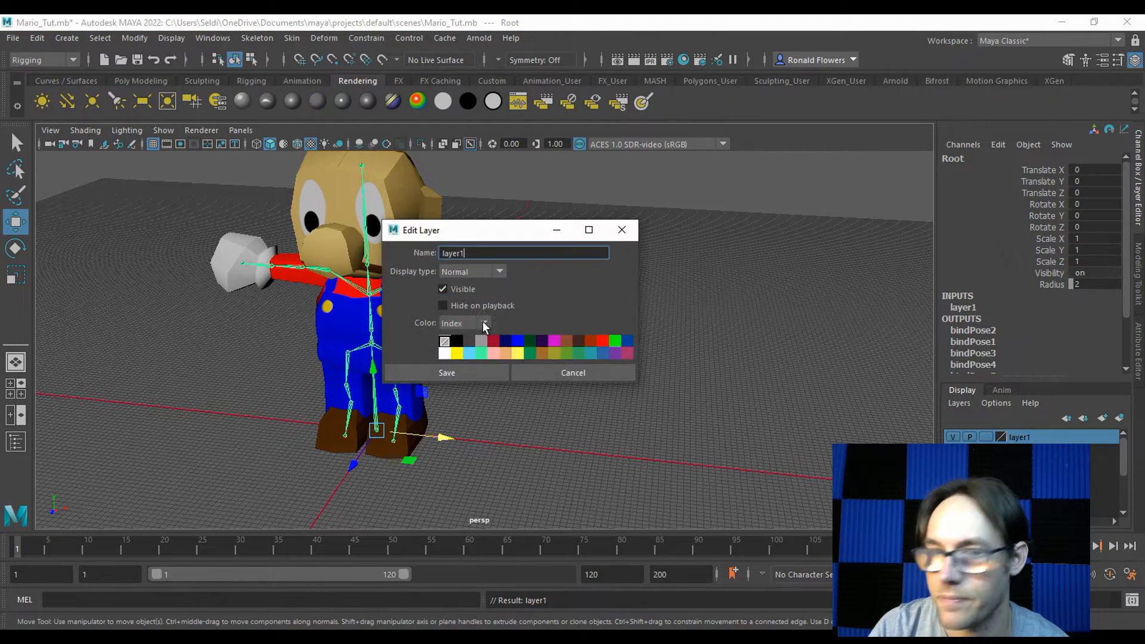
double_click(526, 261)
type("Sk")
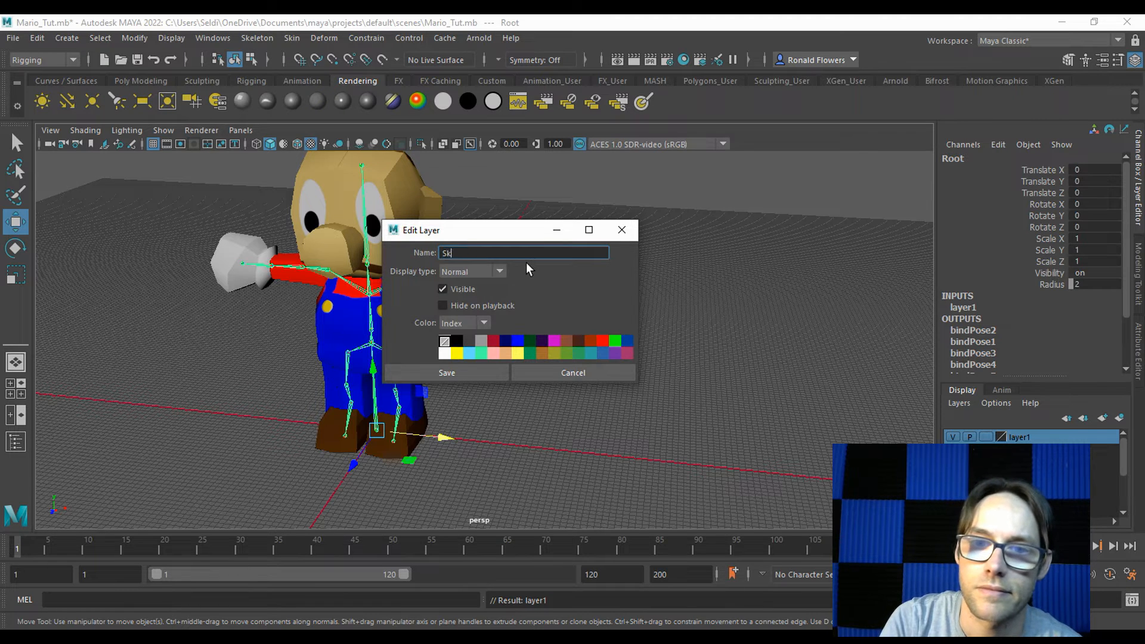
type("eleton_")
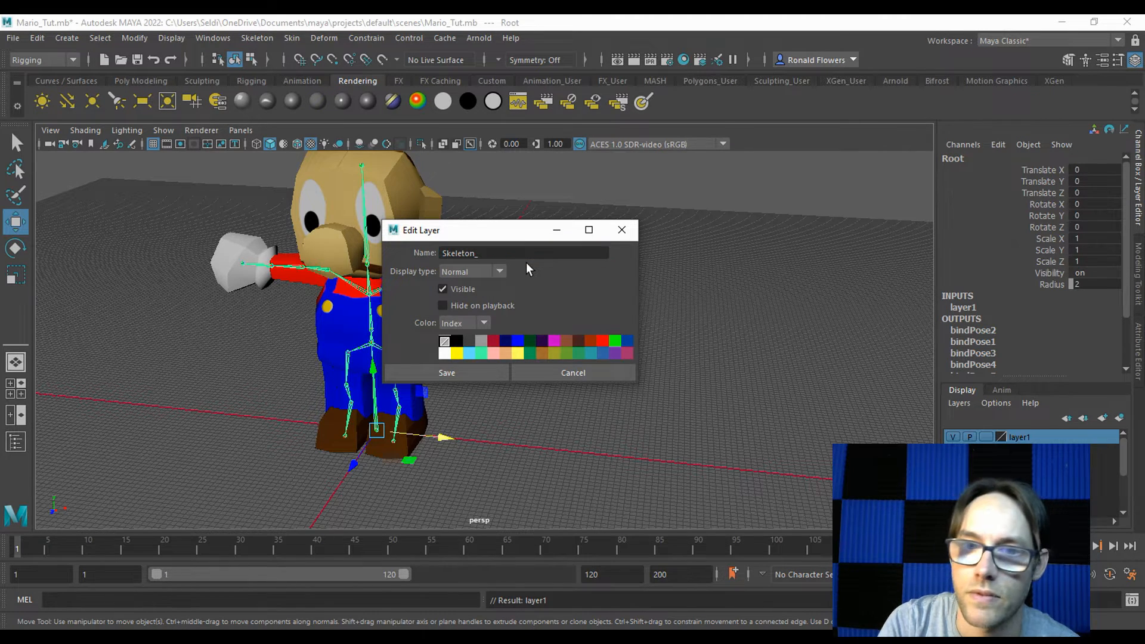
left_click(454, 373)
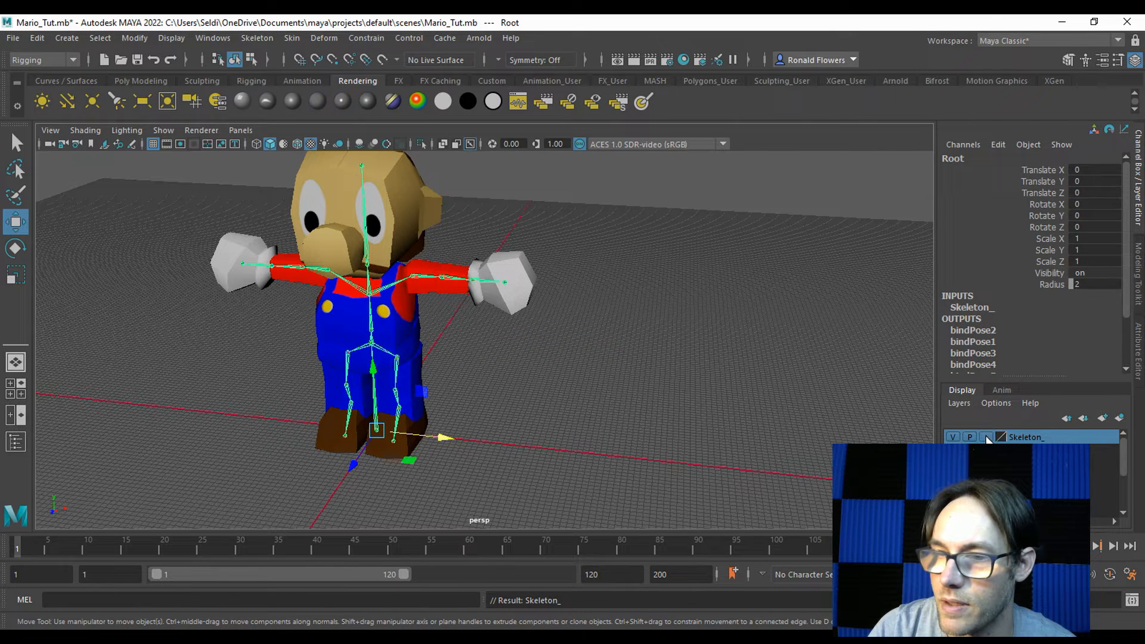
Hide the Skeleton_, Head_, Arm_Right_ and Arm_Left_ layers
left_click(953, 436)
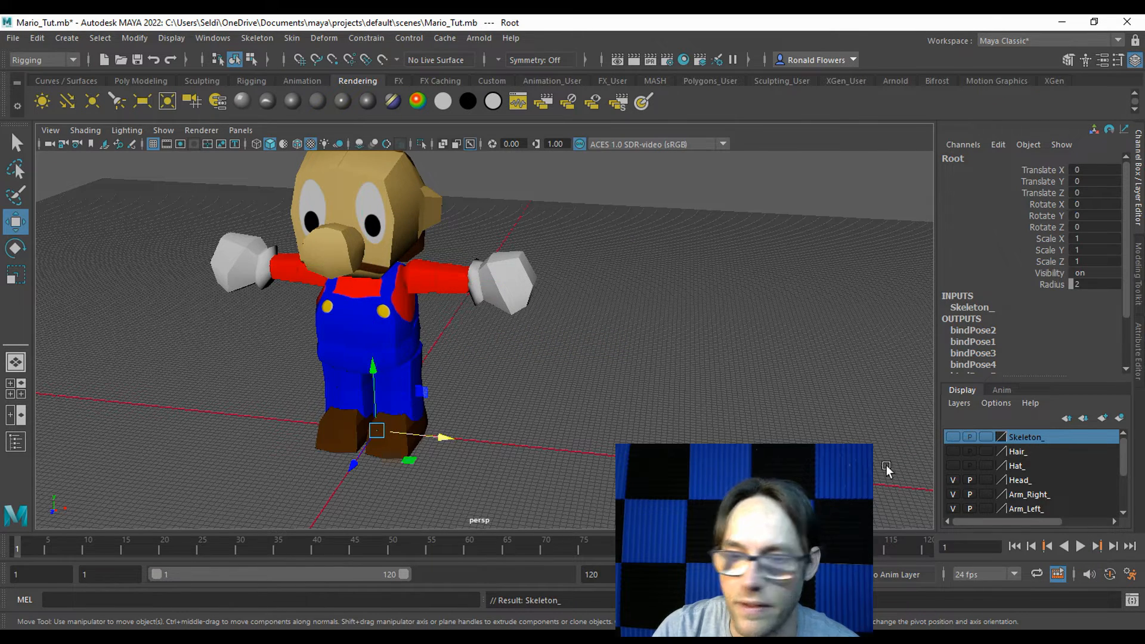
left_click(954, 480)
left_click(955, 509)
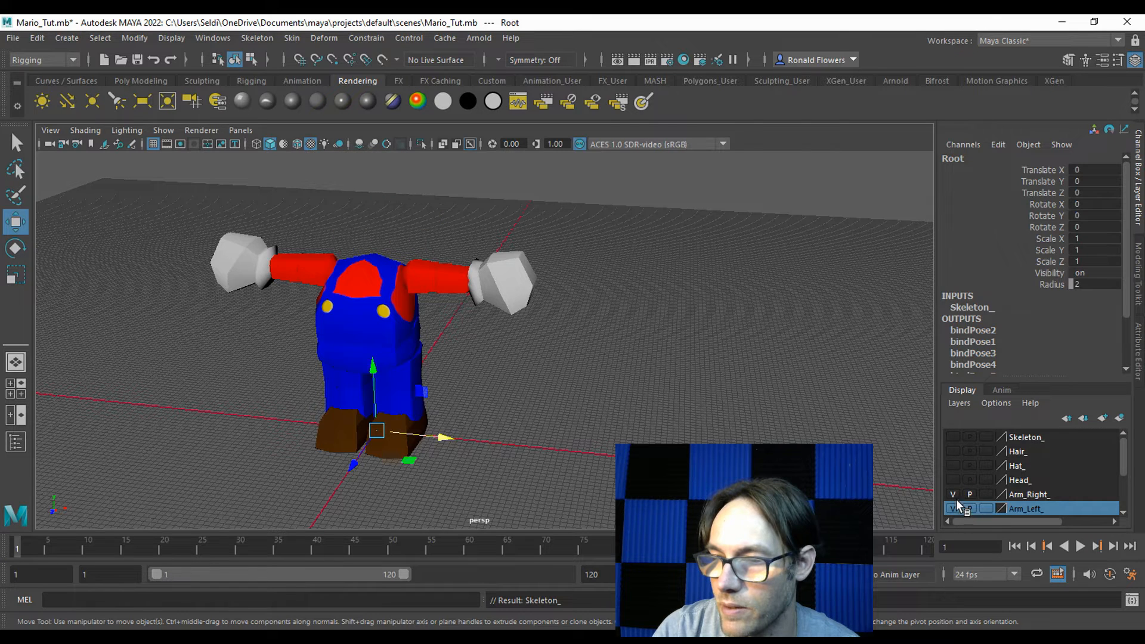
left_click(956, 497)
left_click(959, 506)
Hide the Leg_Right_, Leg_Left_, Pelvis_ and Torso_ layers, and toggle Arm_Left_ on and off to check it
scroll(963, 501, "down", 2)
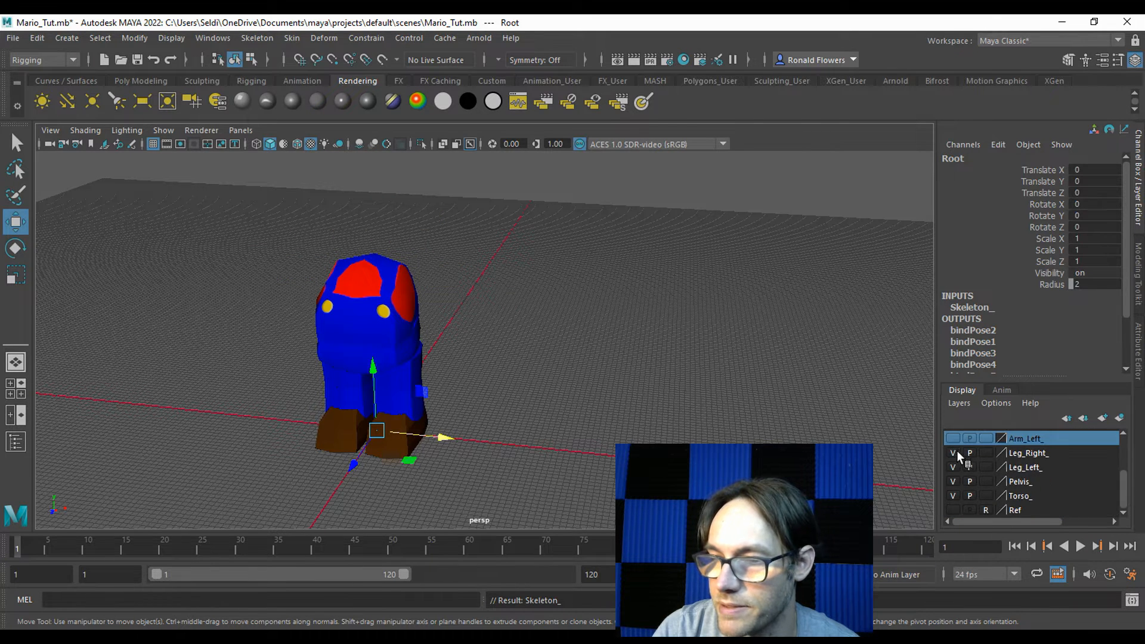
left_click(953, 452)
left_click(953, 467)
left_click(953, 481)
left_click(962, 497)
left_click(953, 495)
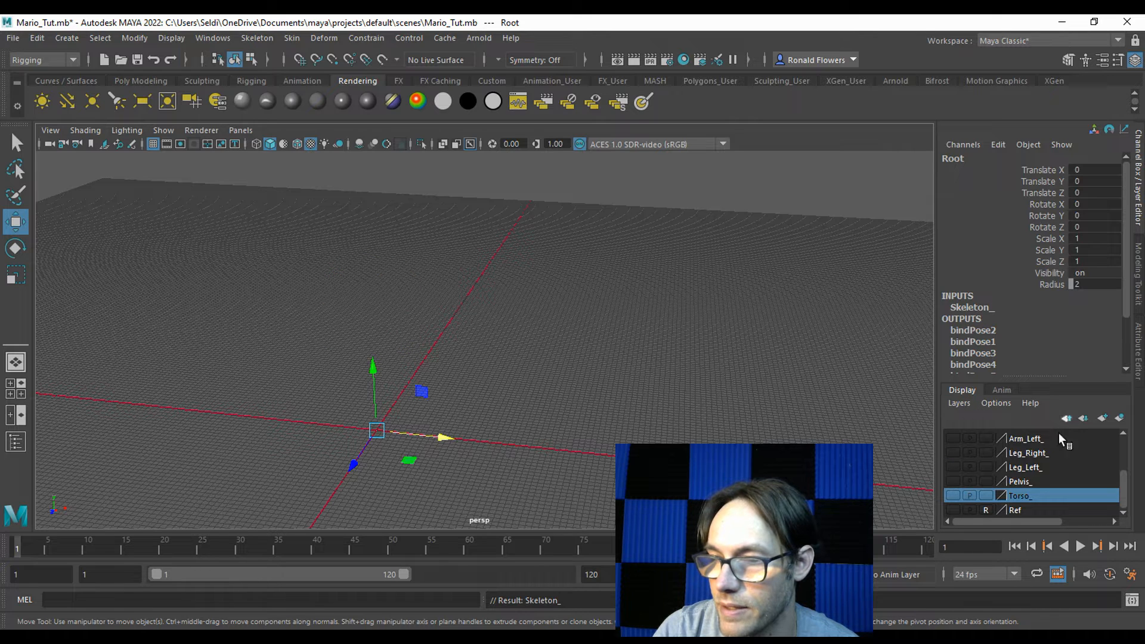
left_click(948, 440)
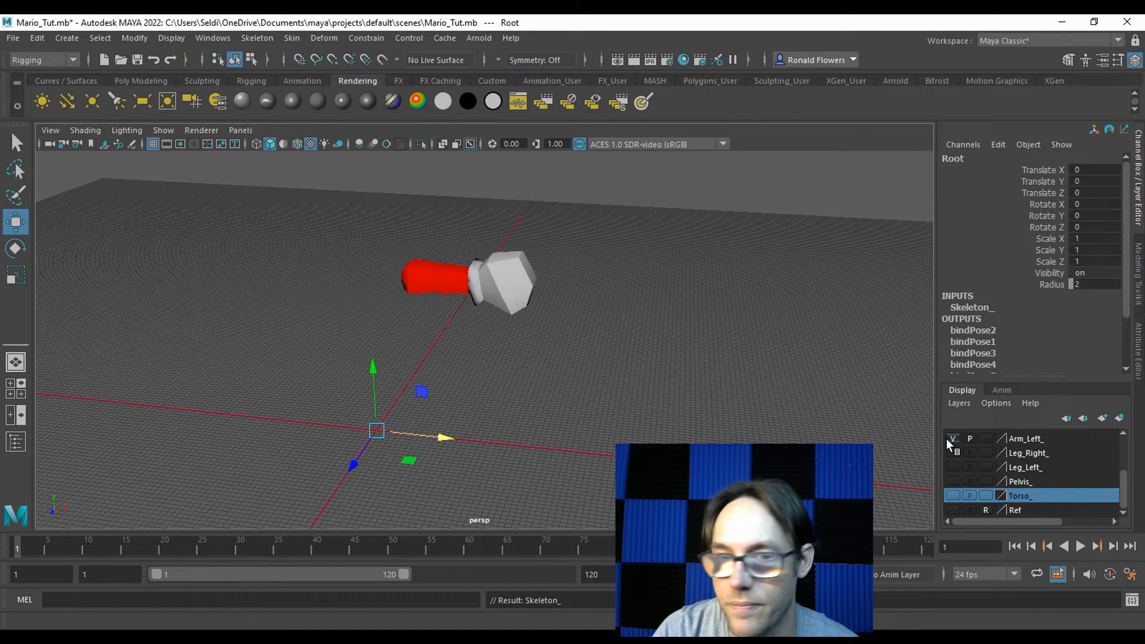
left_click(949, 440)
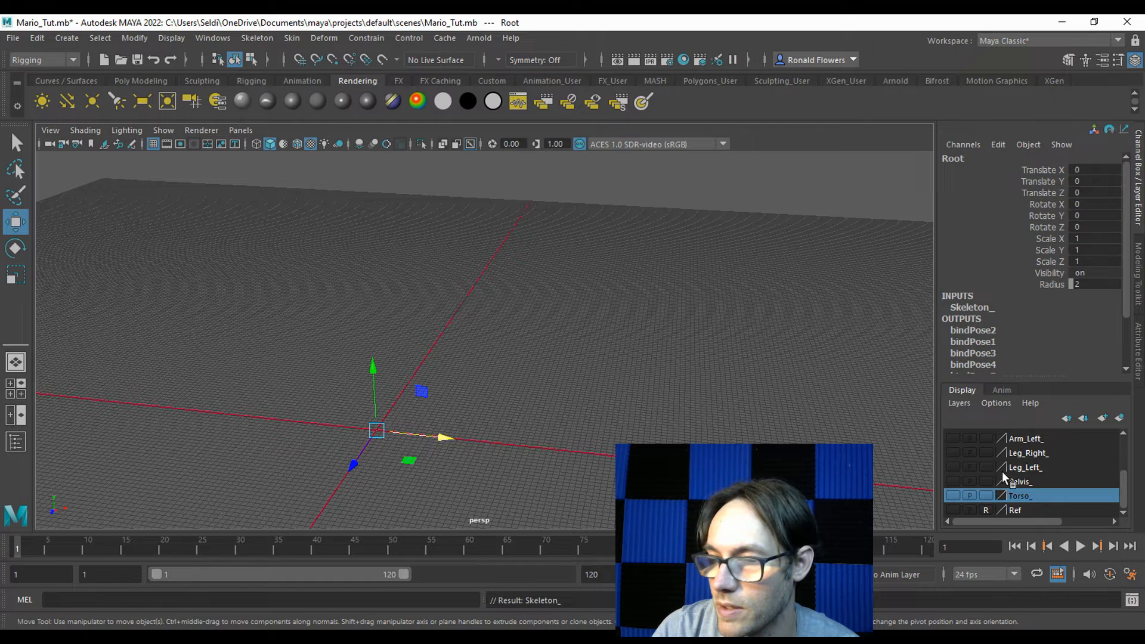
Show the Hair_ and Skeleton_ layers and frame the hair together with the head joints
scroll(1014, 463, "up", 2)
left_click(952, 451)
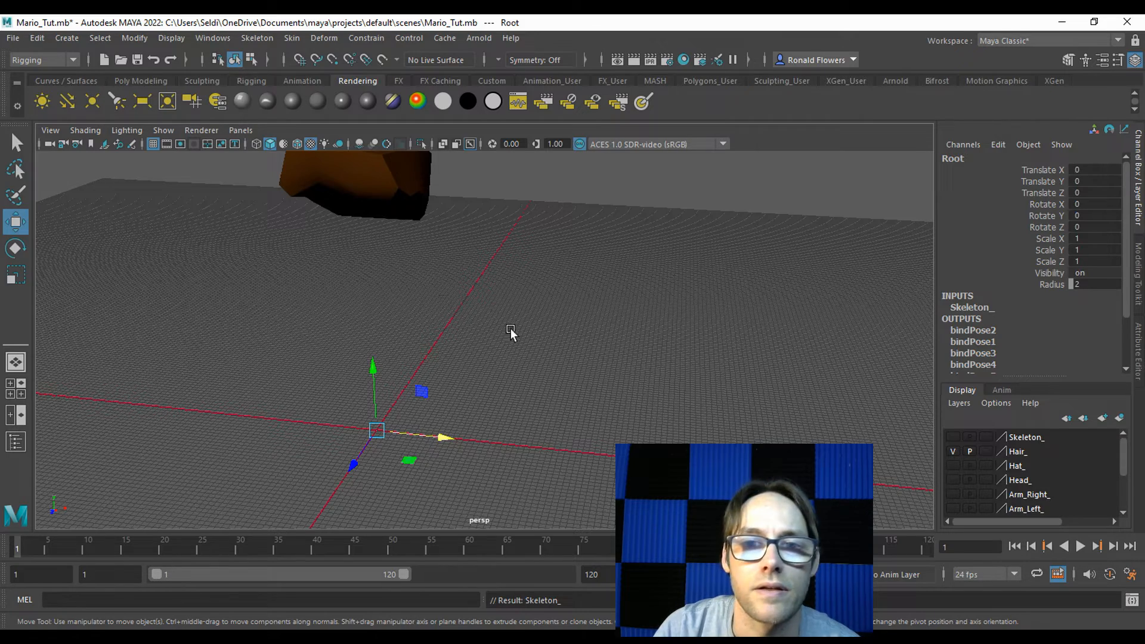
left_click(953, 437)
left_click_drag(574, 375, 499, 394, "alt")
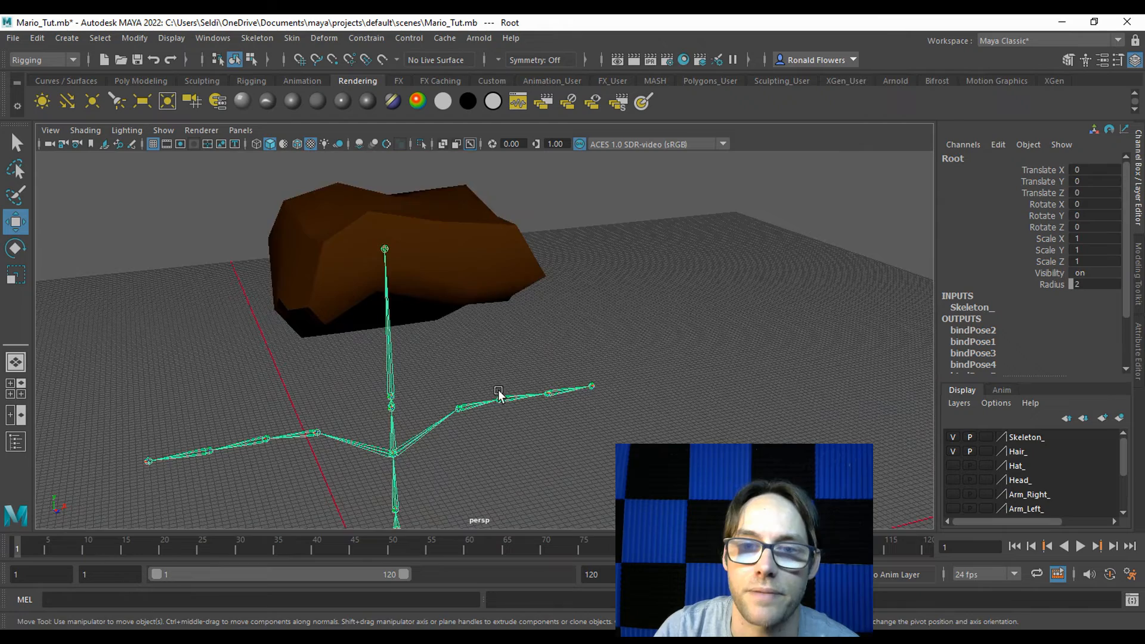
middle_click_drag(499, 394, 501, 409, "alt")
left_click_drag(501, 409, 437, 404, "alt")
middle_click_drag(438, 403, 464, 388, "alt")
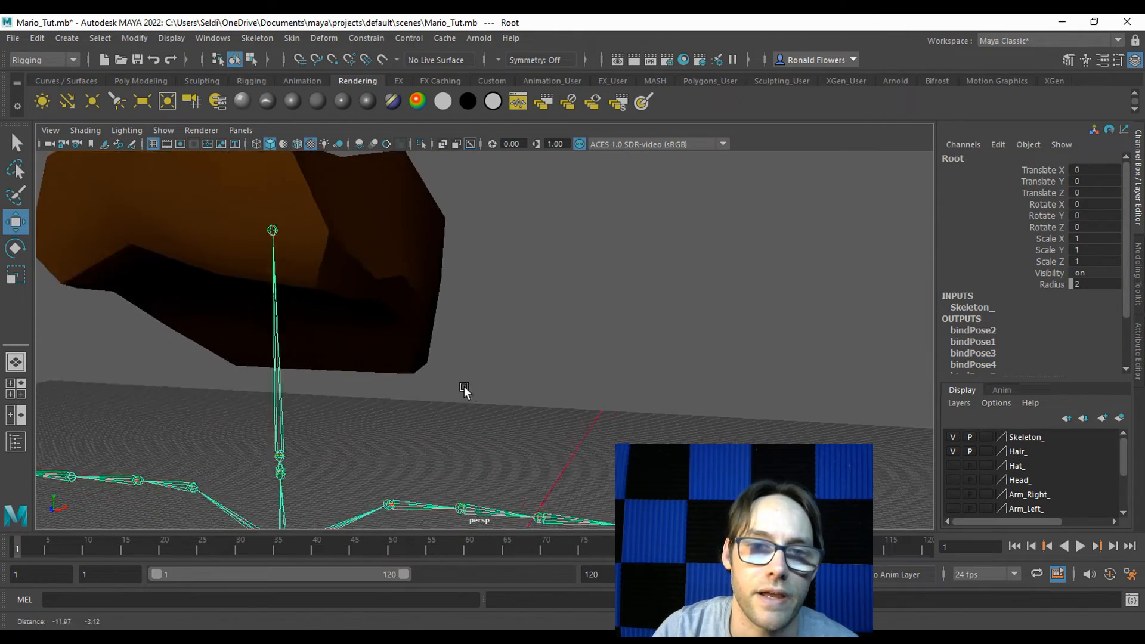
scroll(464, 388, "down", 2)
Select the Hair mesh and the Head2 joint in turn to examine where the joint sits inside the hair
left_click(327, 250)
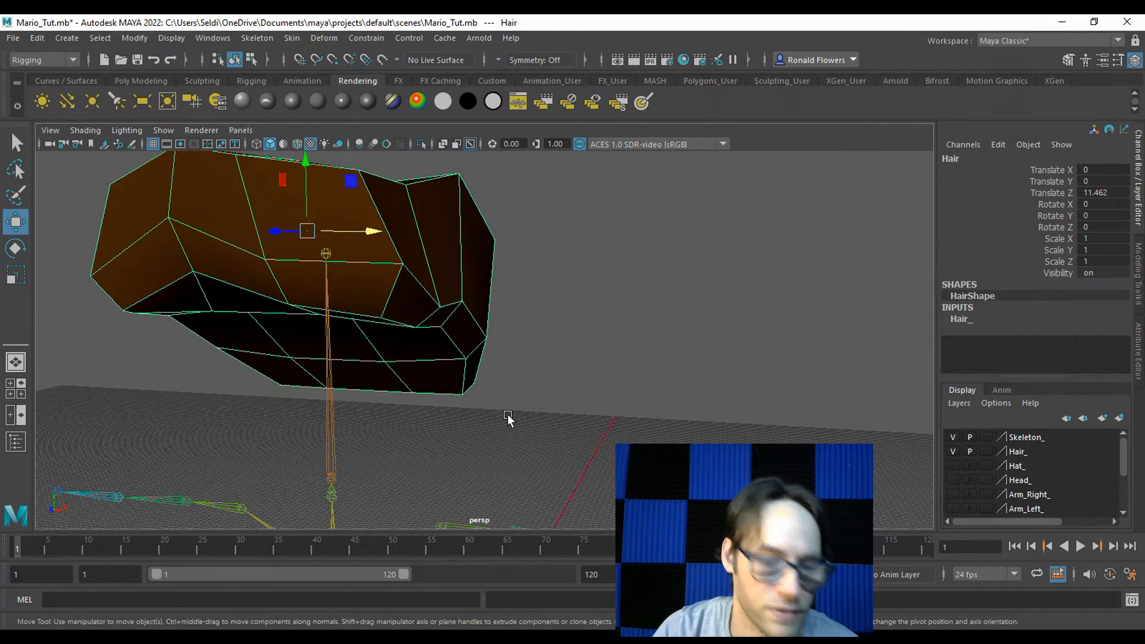
key("q")
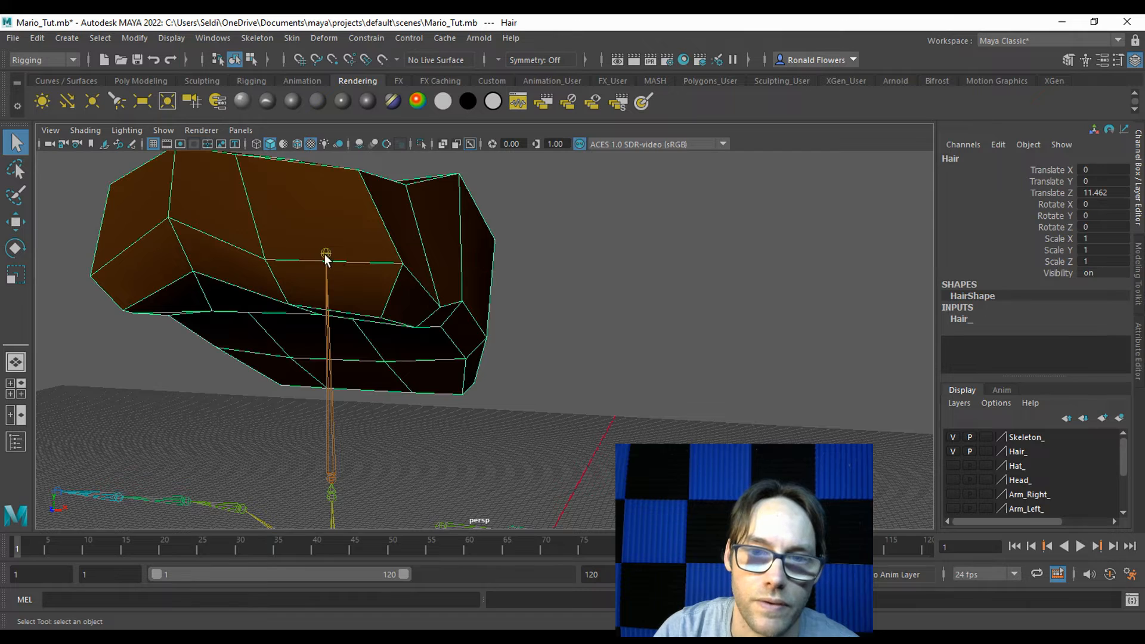
left_click(554, 347)
left_click(329, 257)
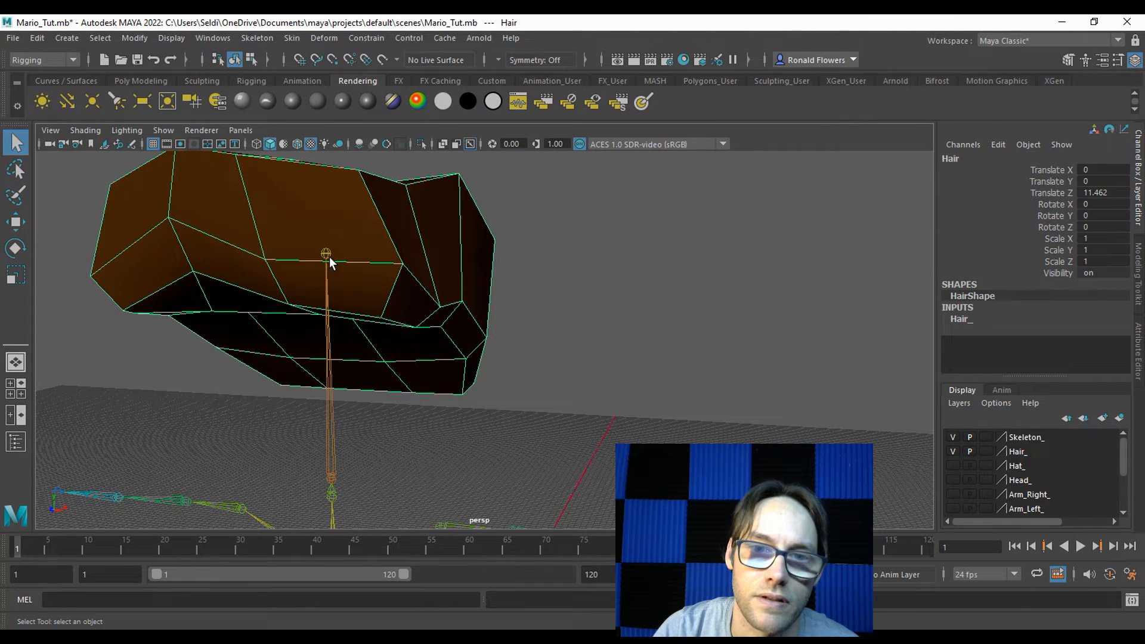
left_click_drag(556, 353, 327, 292, "alt")
left_click(316, 273)
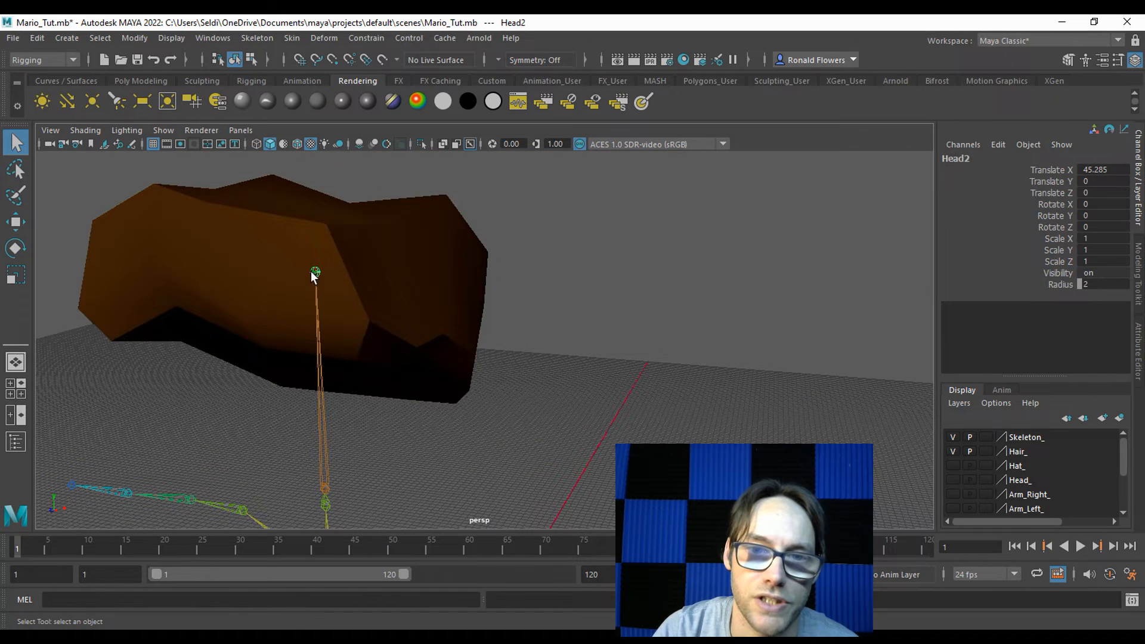
left_click(317, 280)
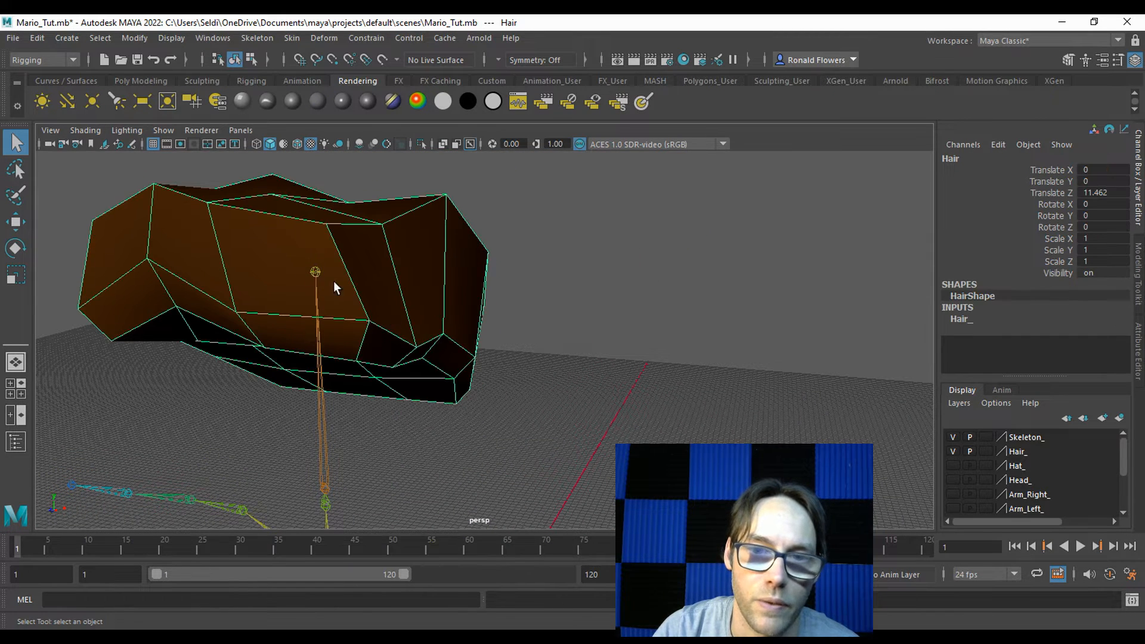
mouse_move(417, 345)
left_mouse_down("alt")
mouse_move(417, 333)
mouse_move(459, 312)
mouse_move(408, 336)
mouse_move(421, 340)
left_mouse_up("alt")
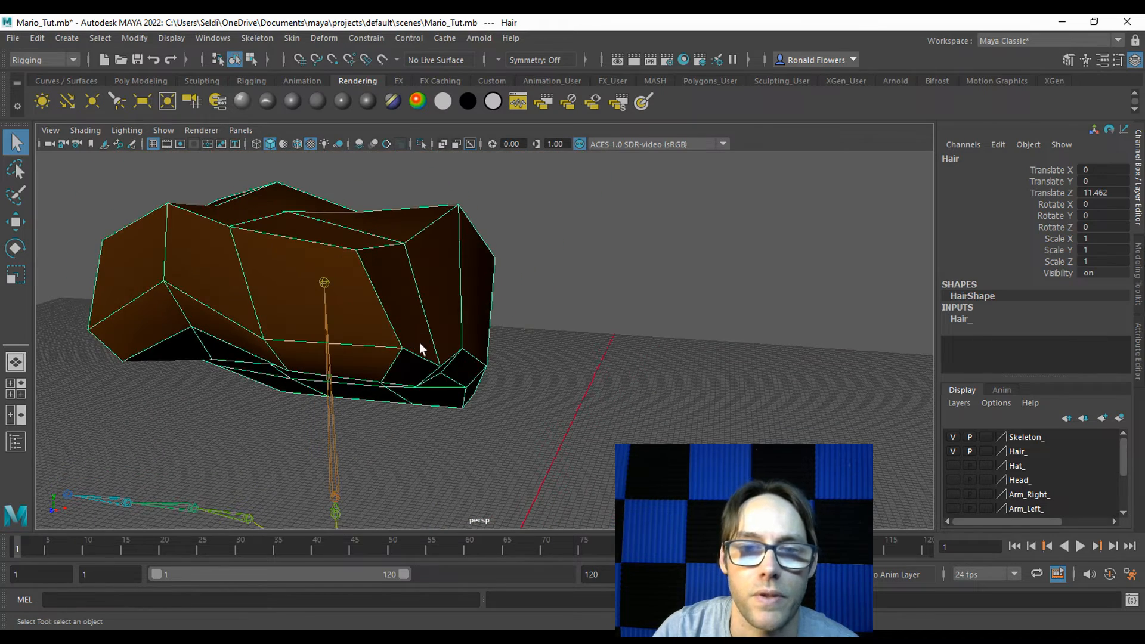
Duplicate the Head2 joint and open the Outliner to show the joint hierarchy
left_click(324, 284)
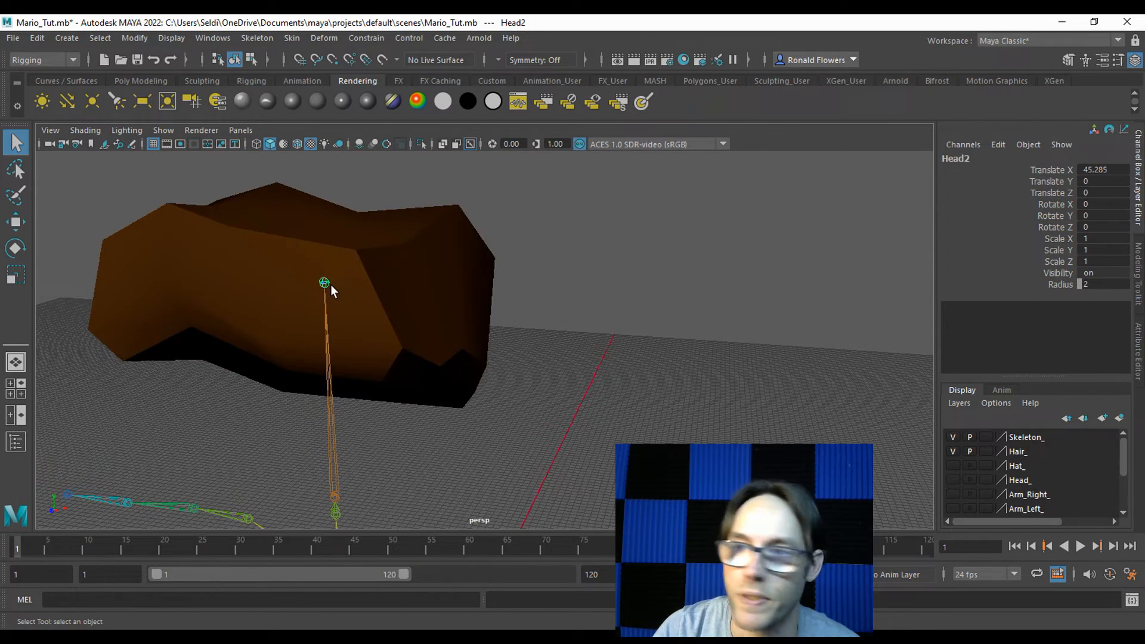
key("ctrl+d")
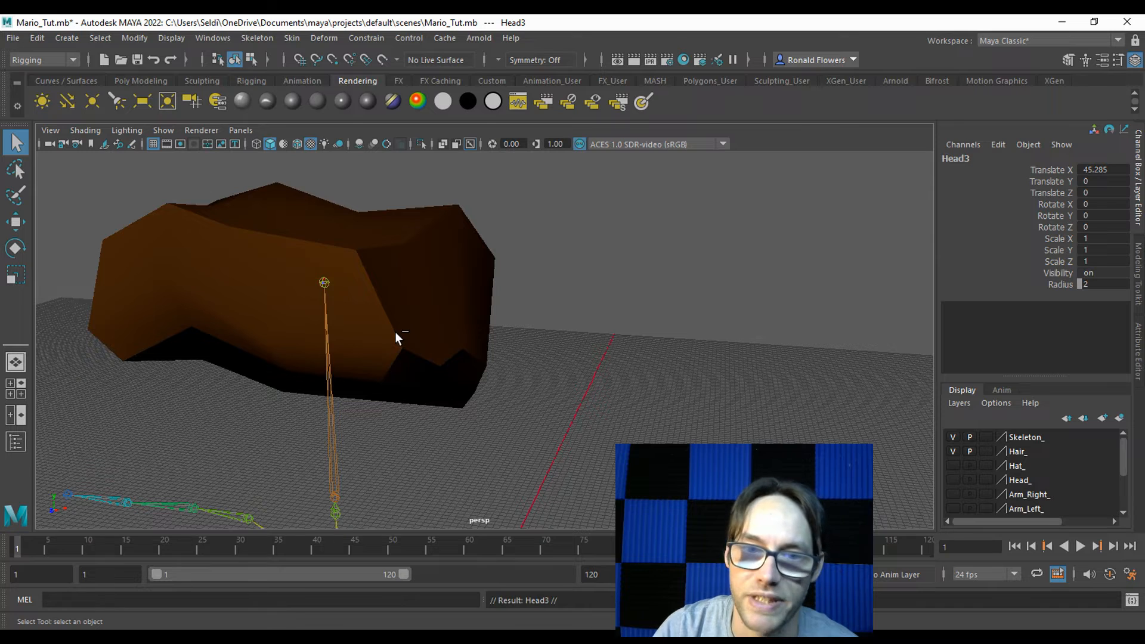
left_click(16, 442)
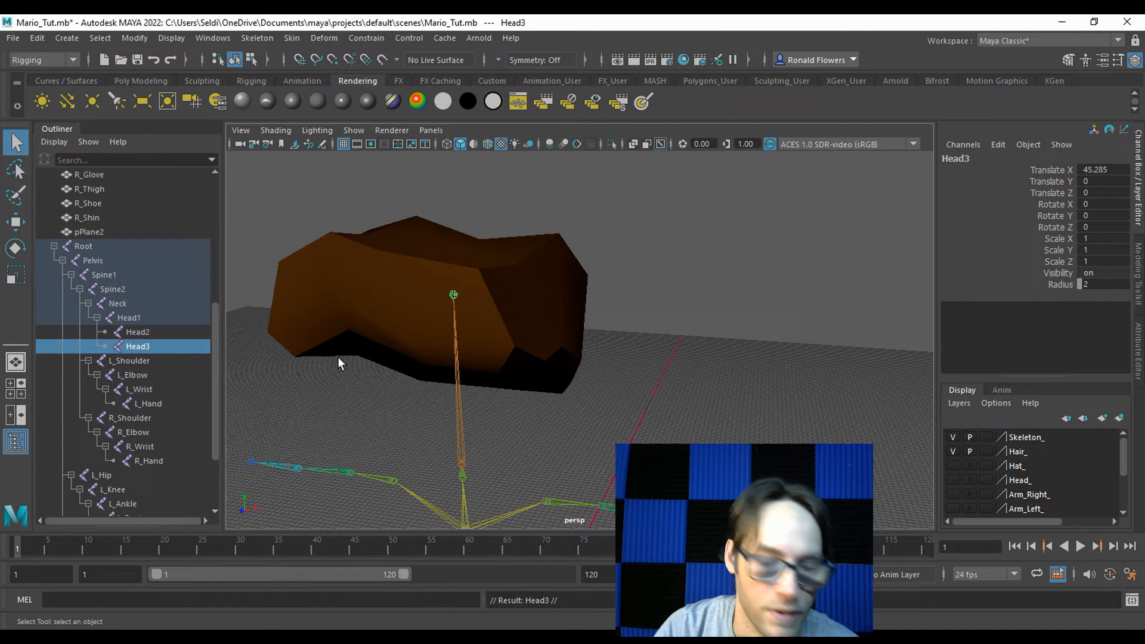
Move the duplicated head joint about 15.4 units along world X, and undo the move
key("w")
mouse_move(519, 298)
left_mouse_down()
mouse_move(582, 310)
mouse_move(513, 295)
left_mouse_up()
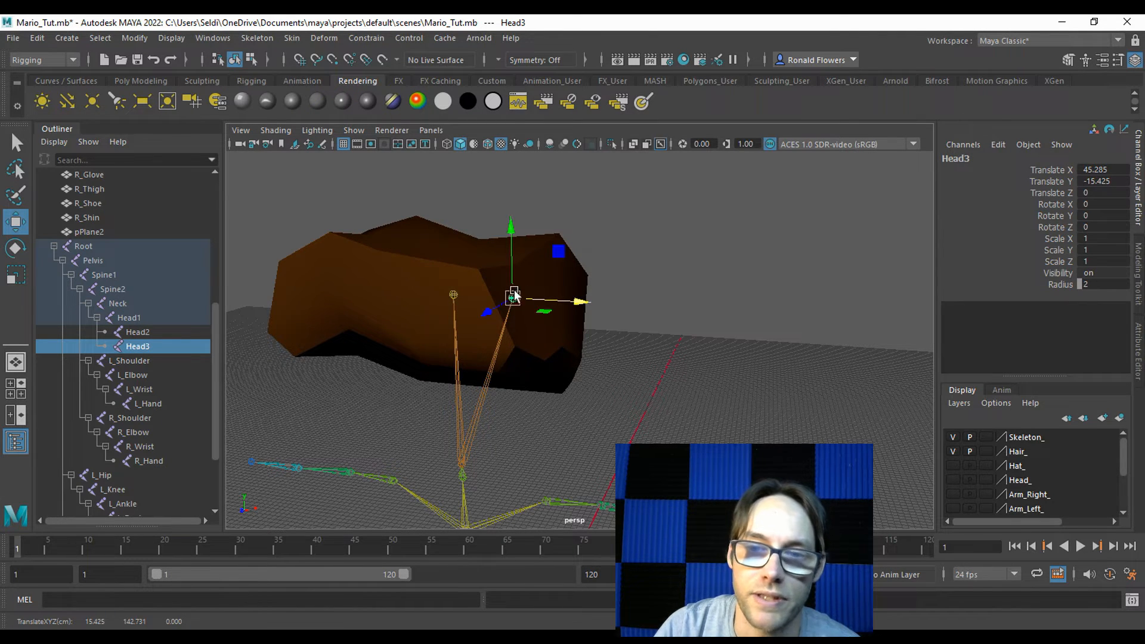
key("ctrl+z")
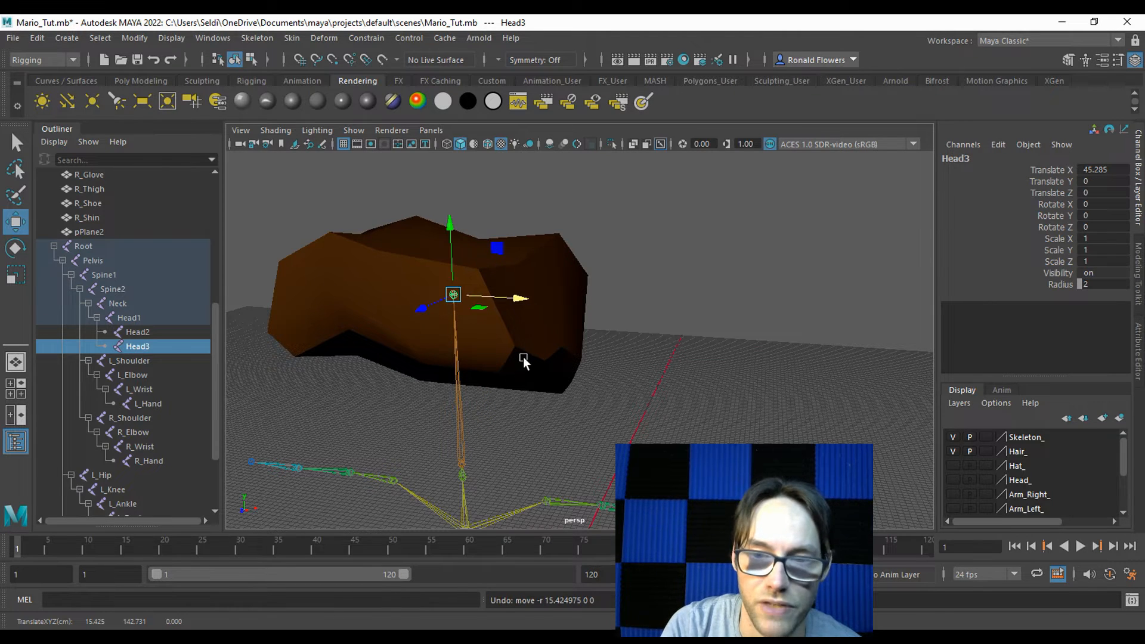
Unparent the duplicated head joint from the skeleton hierarchy and rename it Hair_Joint
key("shift+p")
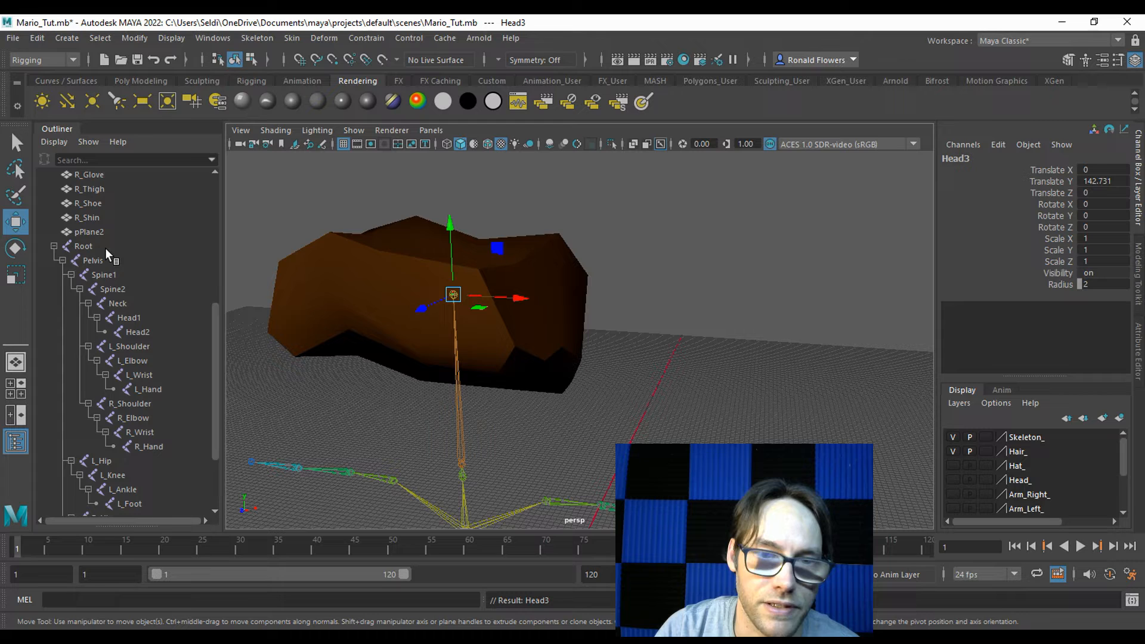
scroll(205, 408, "down", 3)
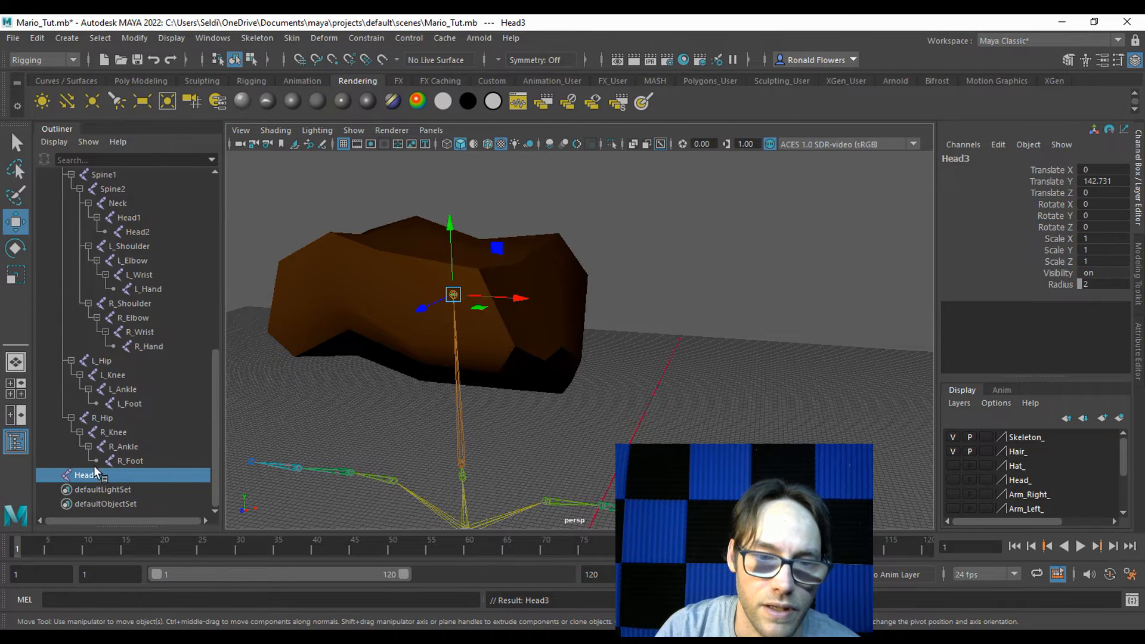
left_click(958, 158)
type("Hair")
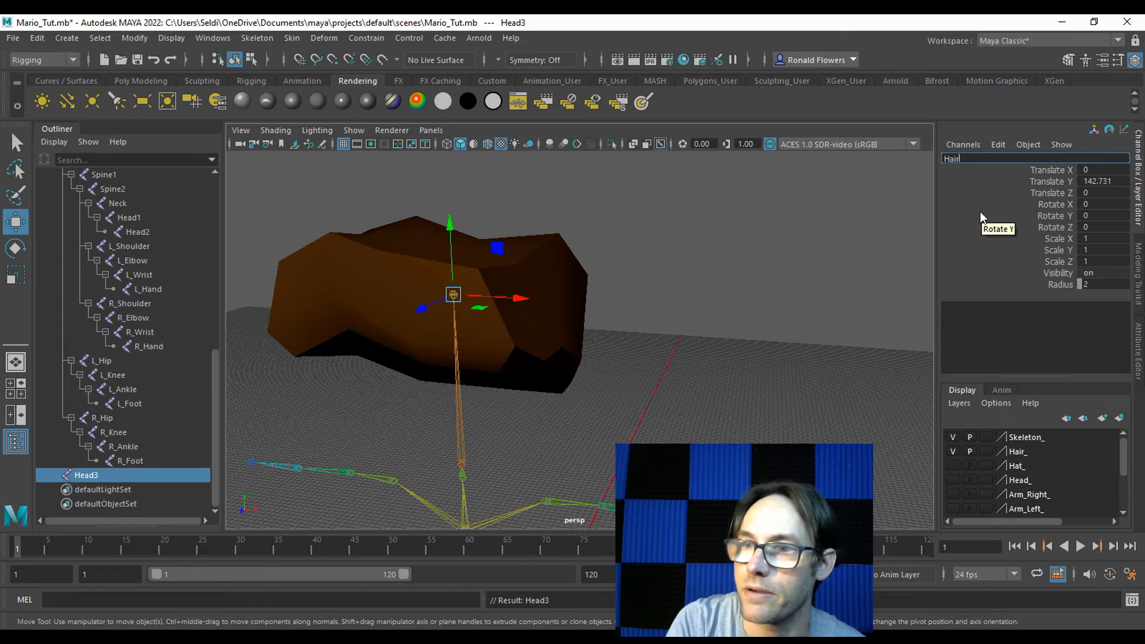
type("_Joint")
key("Return")
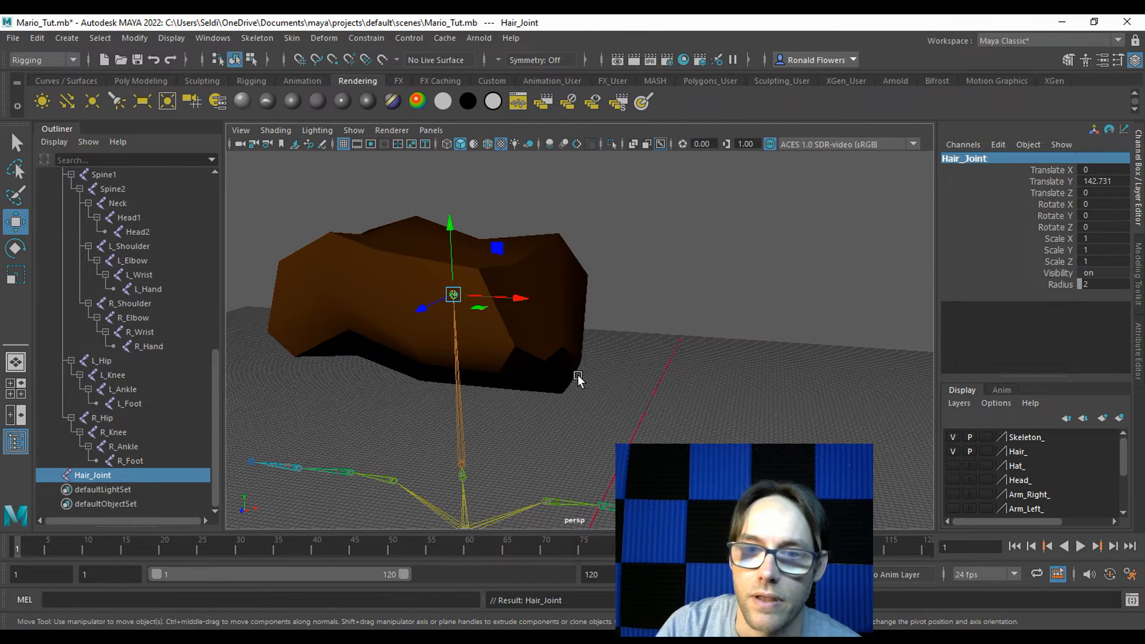
left_click(556, 318)
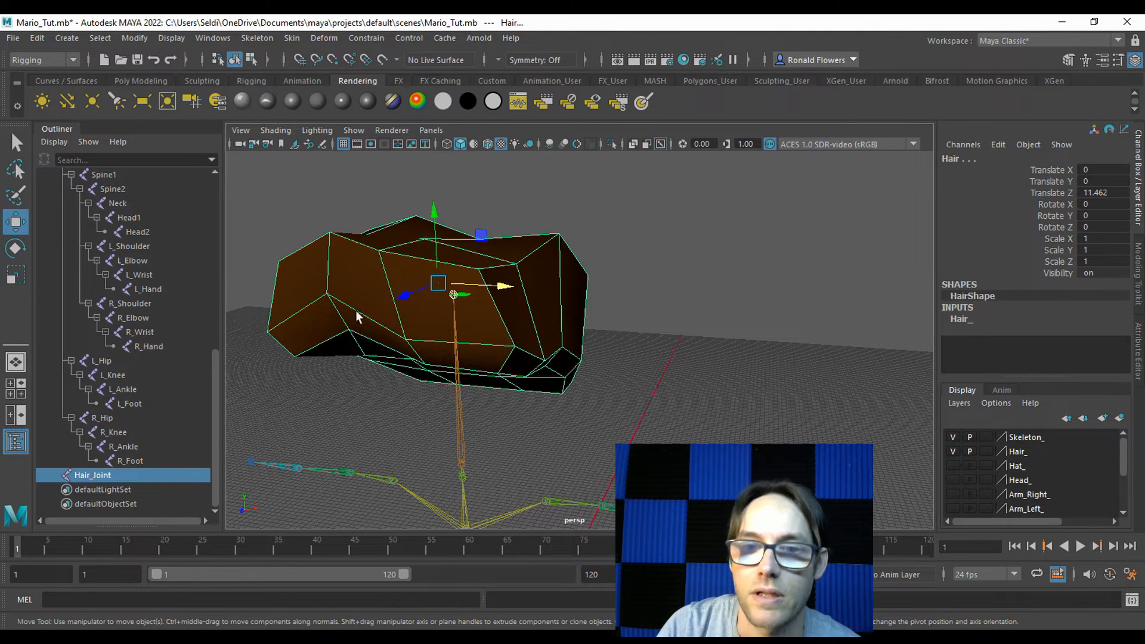
scroll(546, 435, "down", 5)
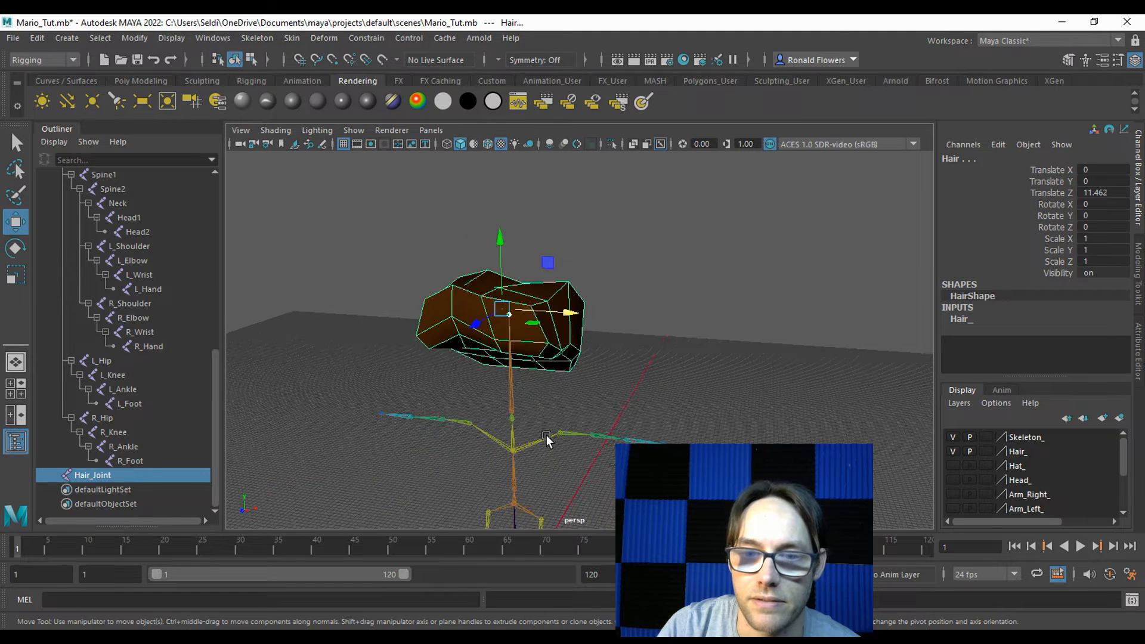
left_click_drag(548, 480, 513, 435, "alt")
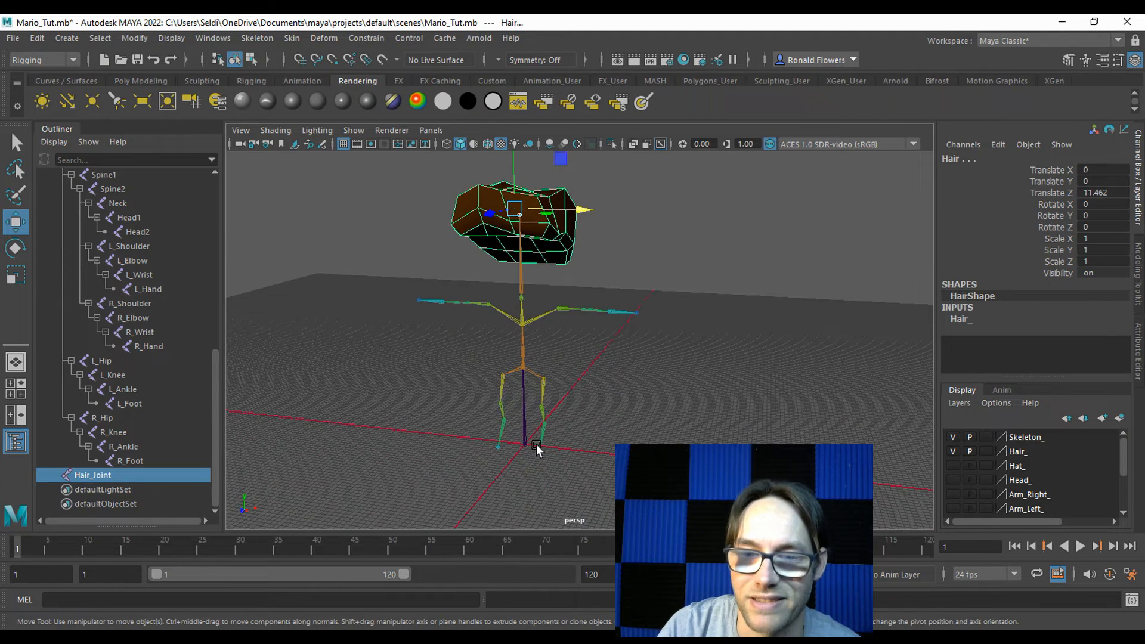
left_click_drag(581, 291, 553, 350, "alt")
left_click(609, 302)
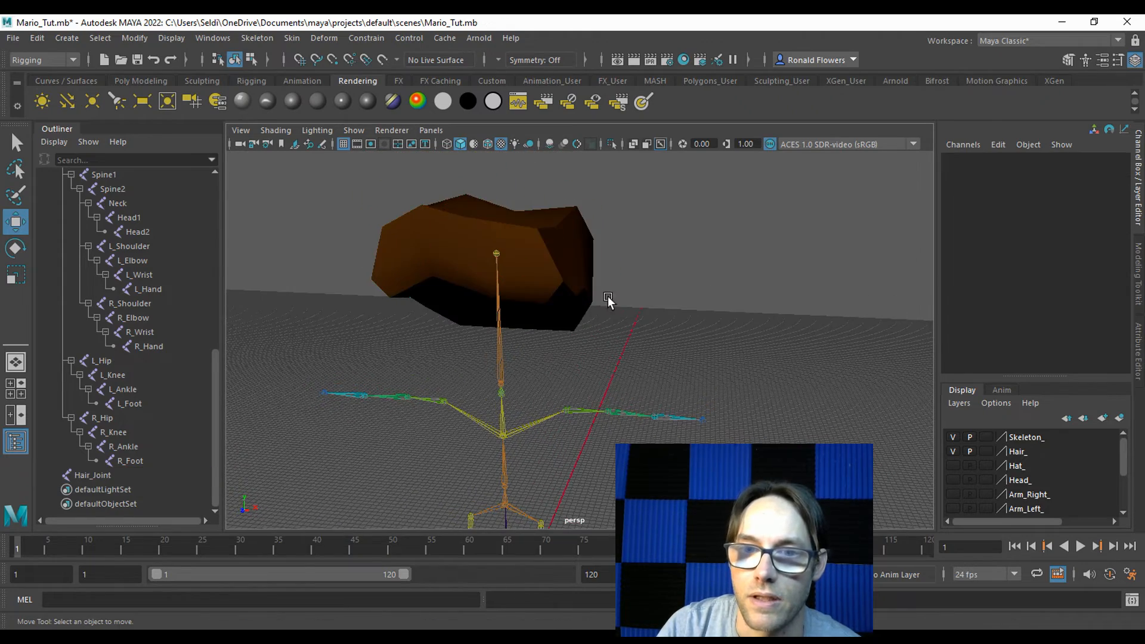
Move the Hair mesh's pivot onto the Hair_Joint position using point snapping
left_click(556, 278)
scroll(586, 358, "up", 5)
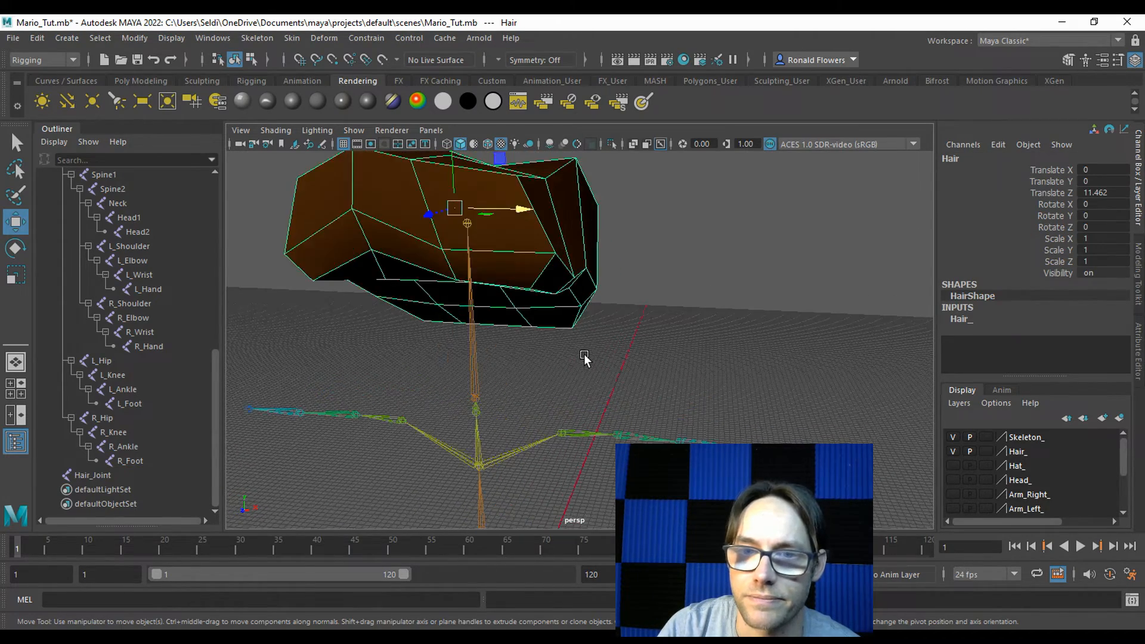
left_click_drag(509, 307, 542, 381, "alt")
scroll(473, 325, "up", 5)
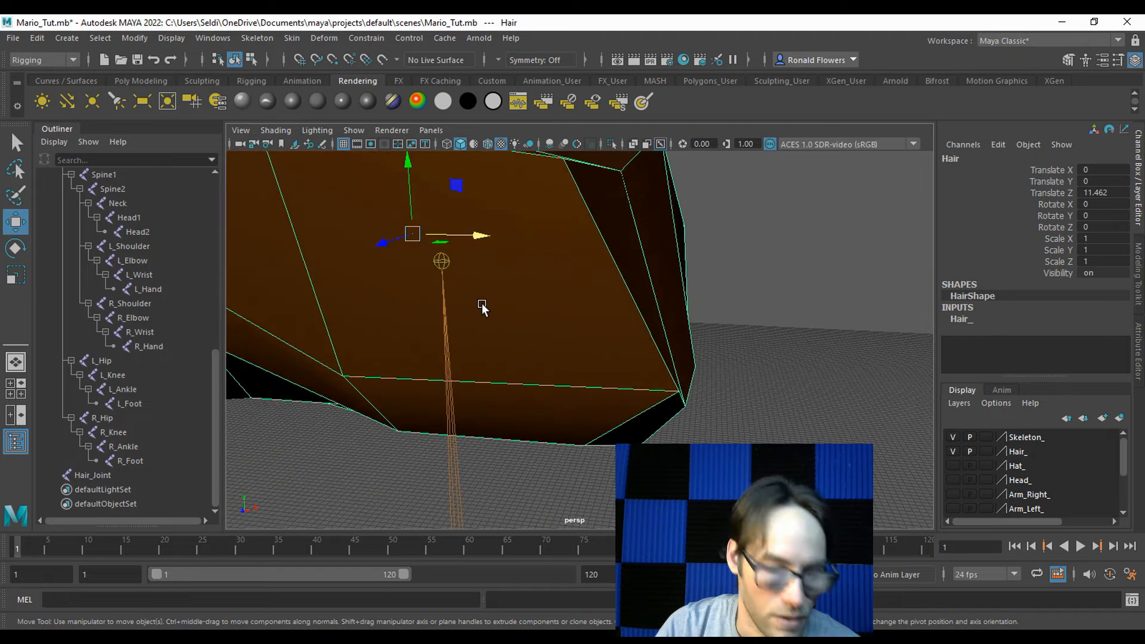
key("d")
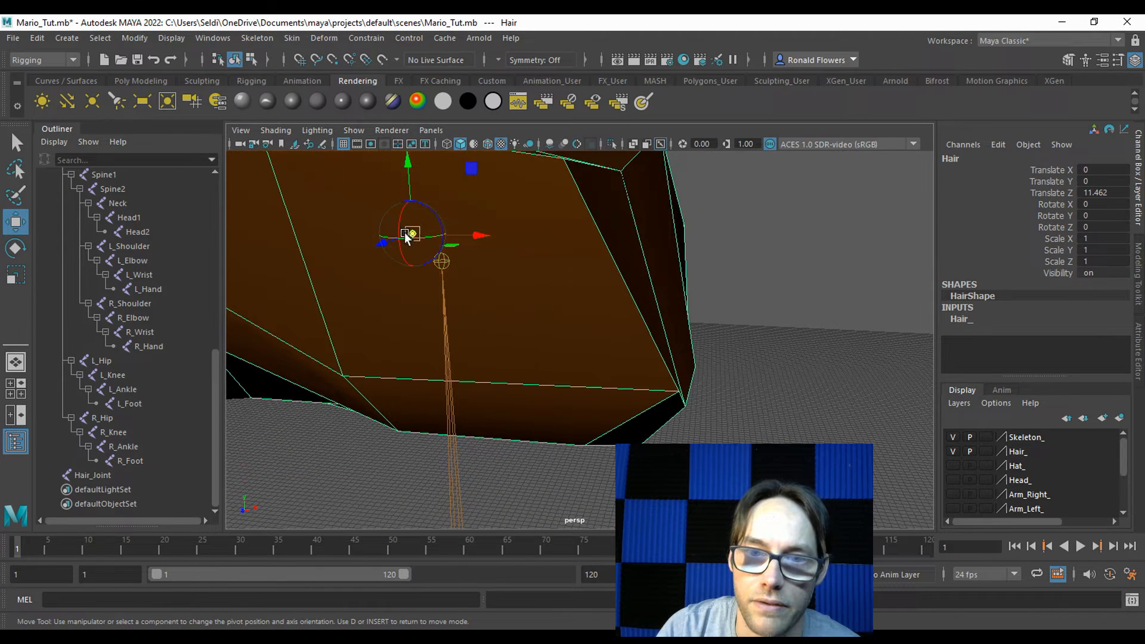
key("v")
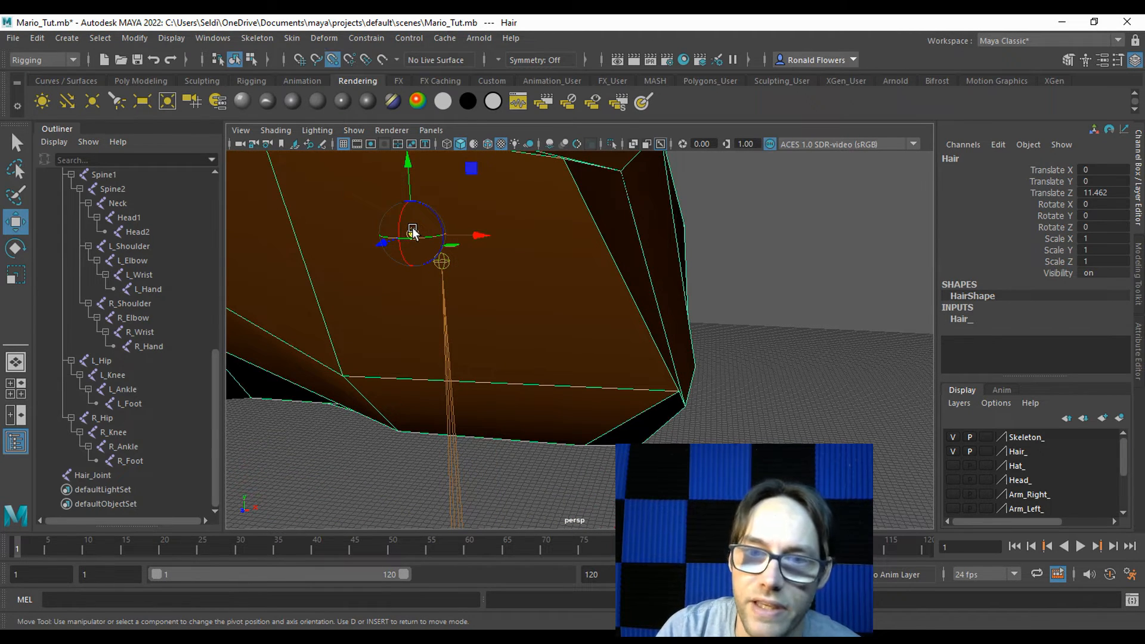
left_click_drag(414, 231, 419, 235)
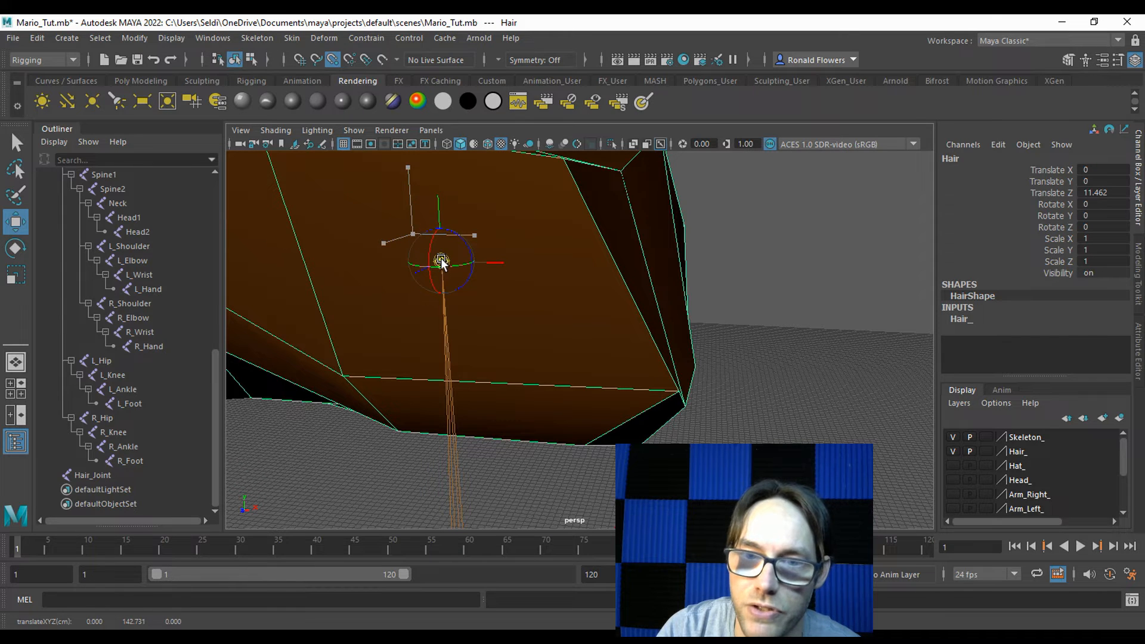
key("d")
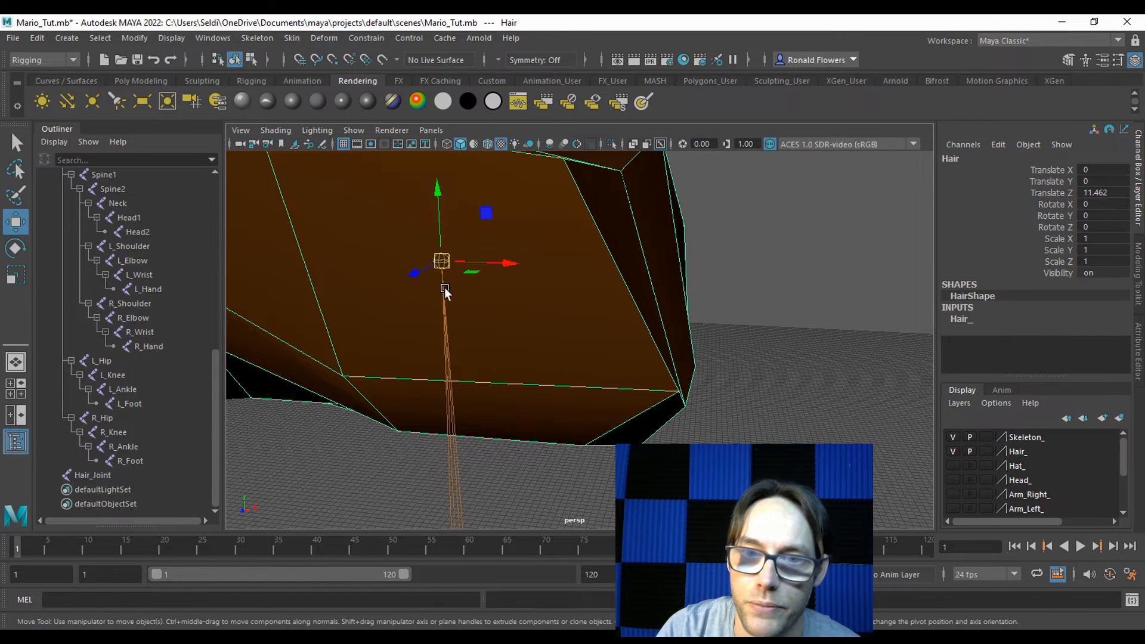
Hide the Skeleton_ layer and clear the selection
scroll(620, 309, "down", 5)
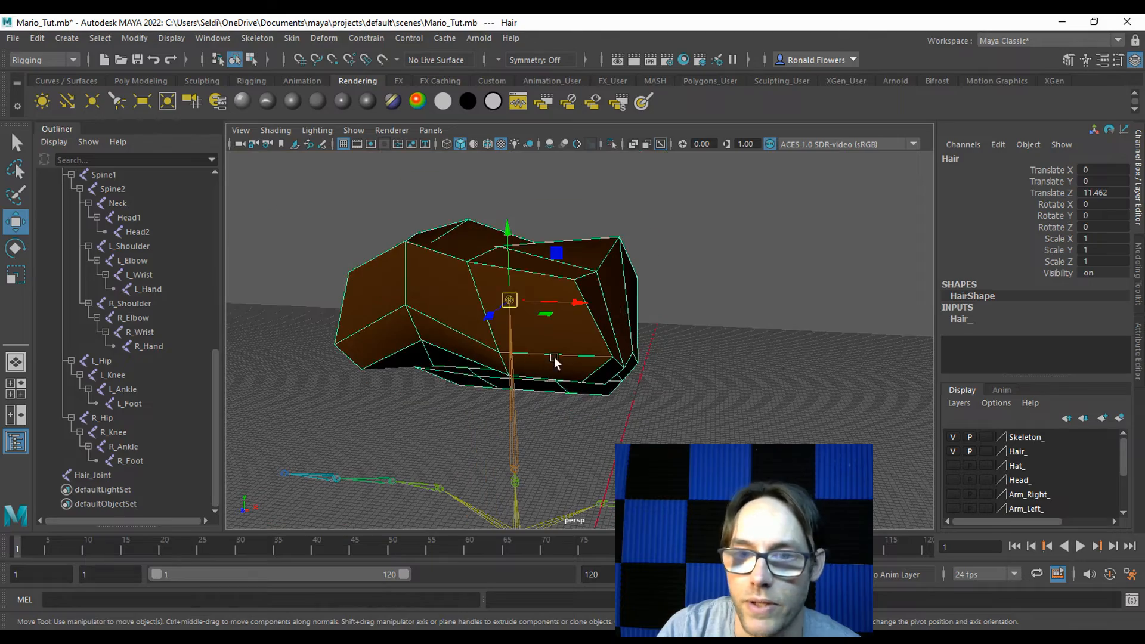
left_click_drag(554, 360, 445, 299, "alt")
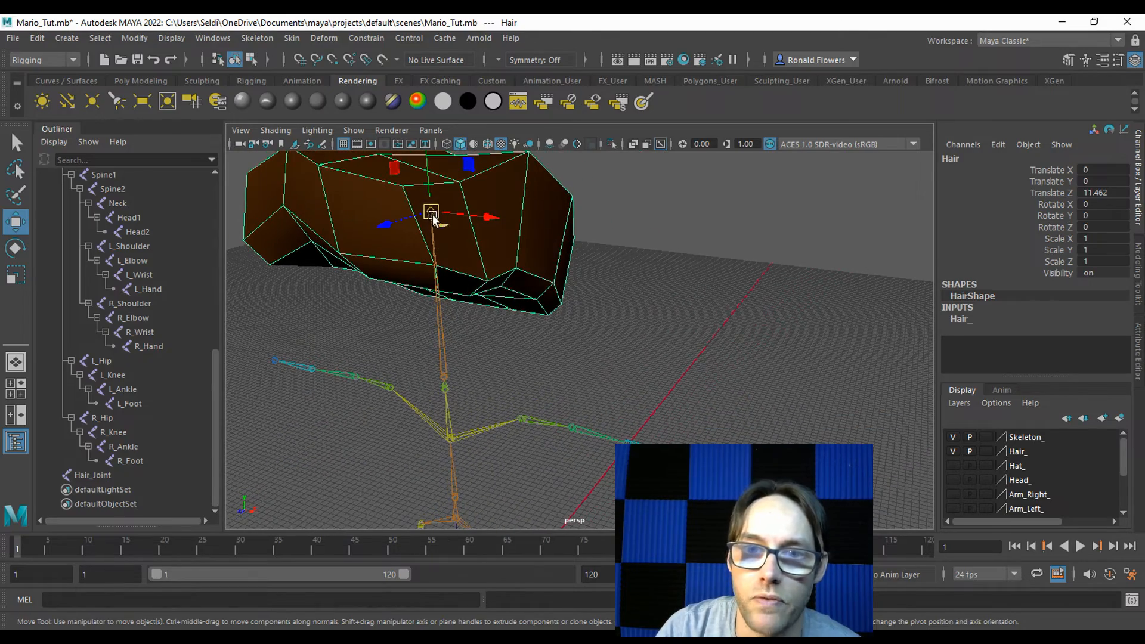
left_click_drag(499, 380, 503, 302, "alt")
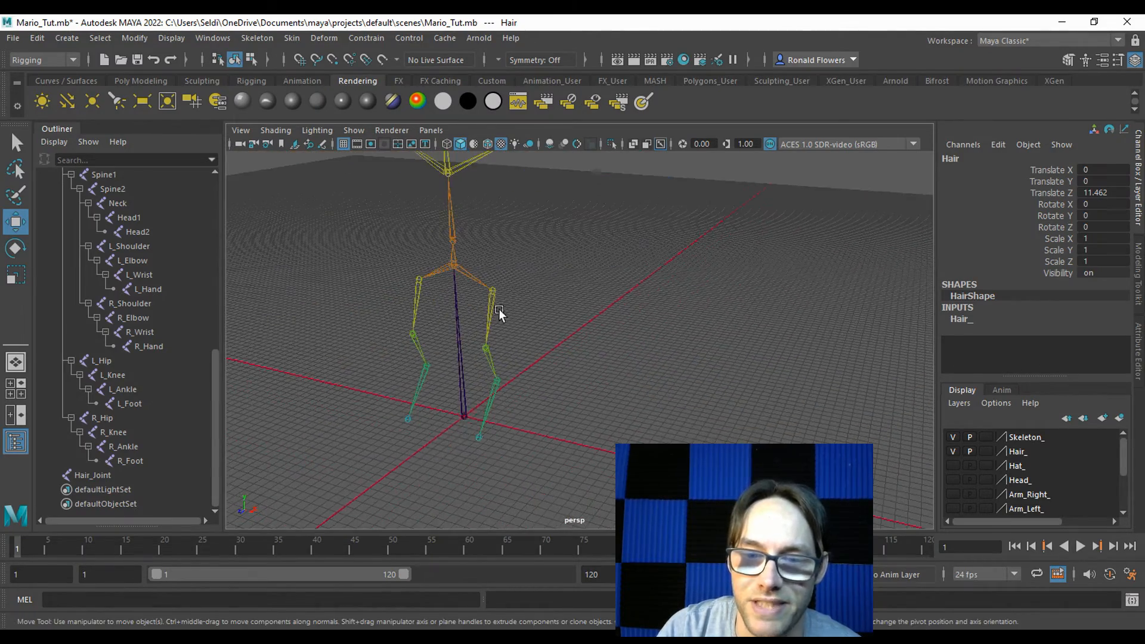
middle_click_drag(424, 241, 431, 320, "alt")
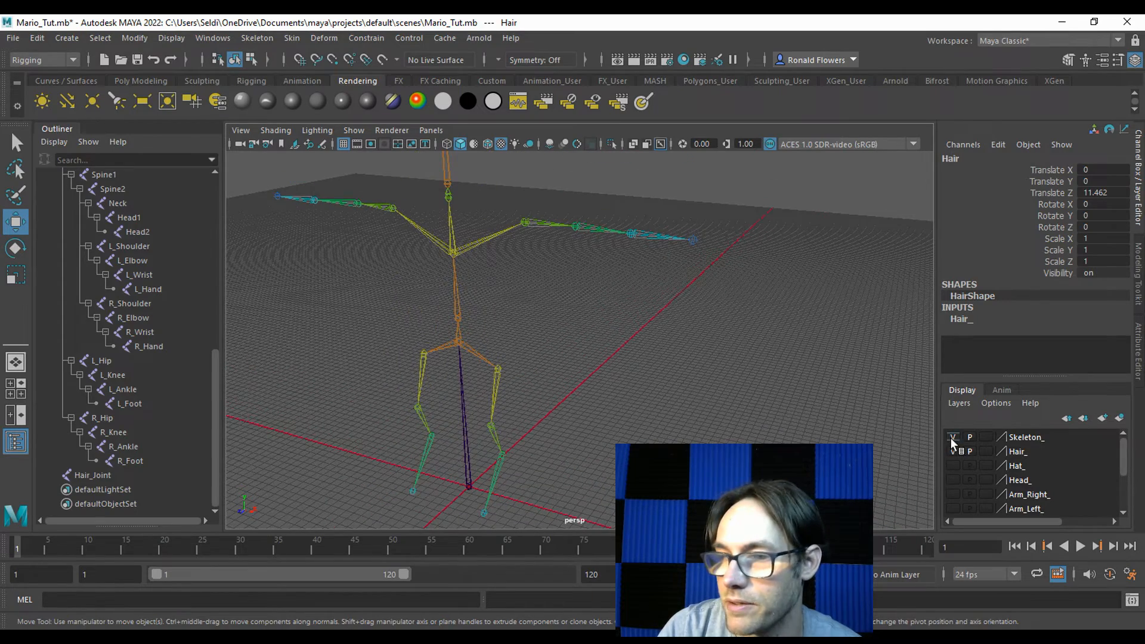
middle_click_drag(565, 250, 593, 460, "alt")
left_click(953, 437)
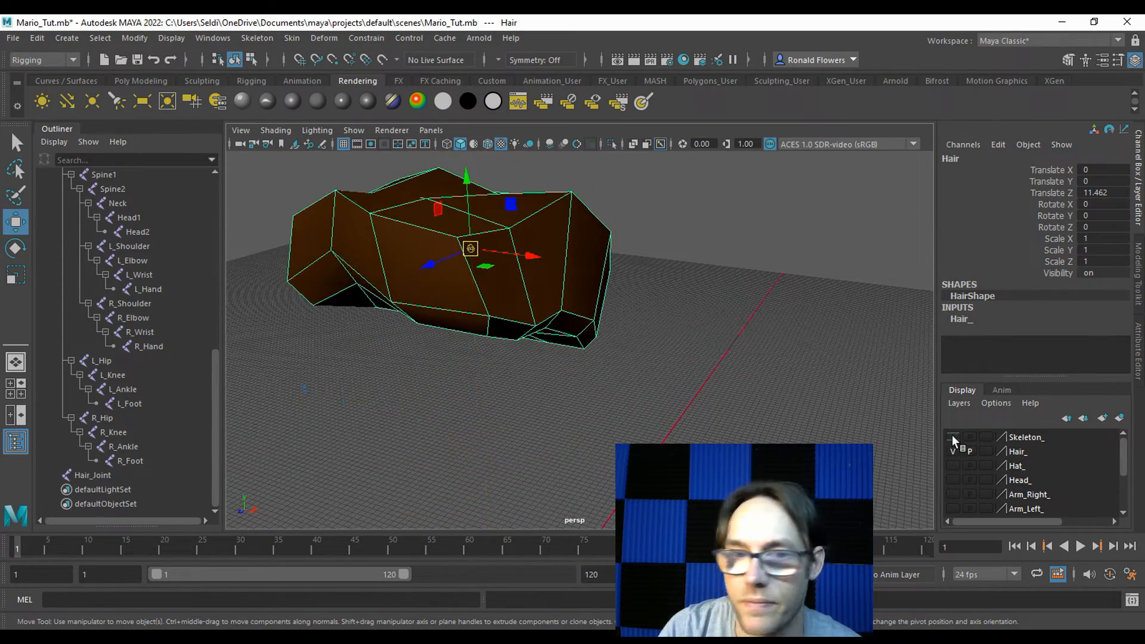
left_click(672, 391)
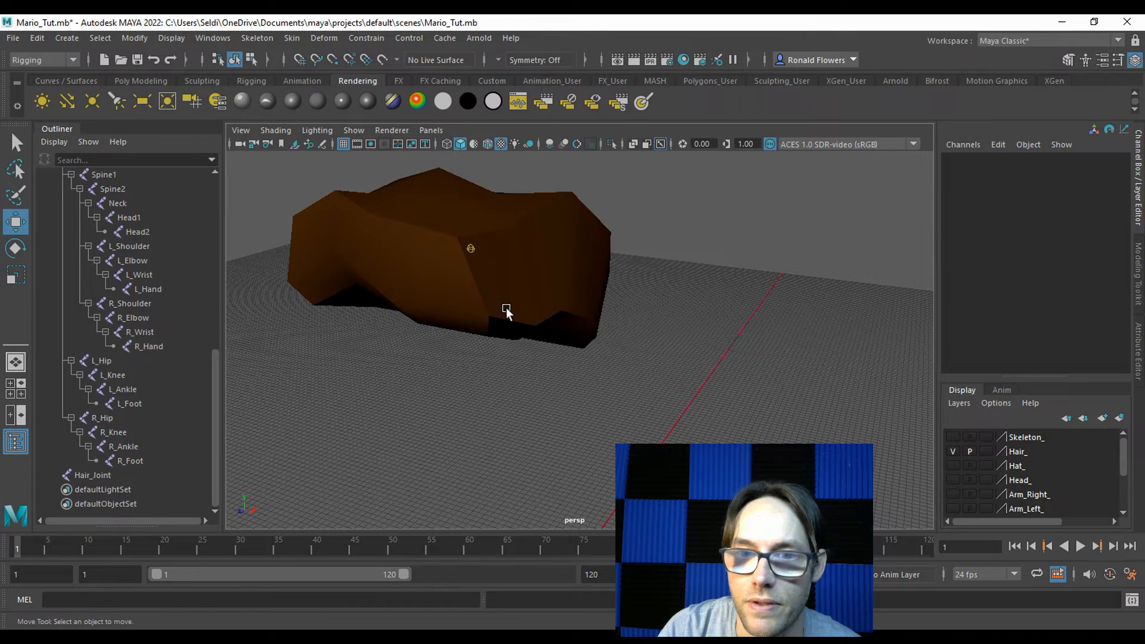
Select Hair_Joint together with the Hair mesh and snap both to the grid origin
left_click(475, 250)
key("q")
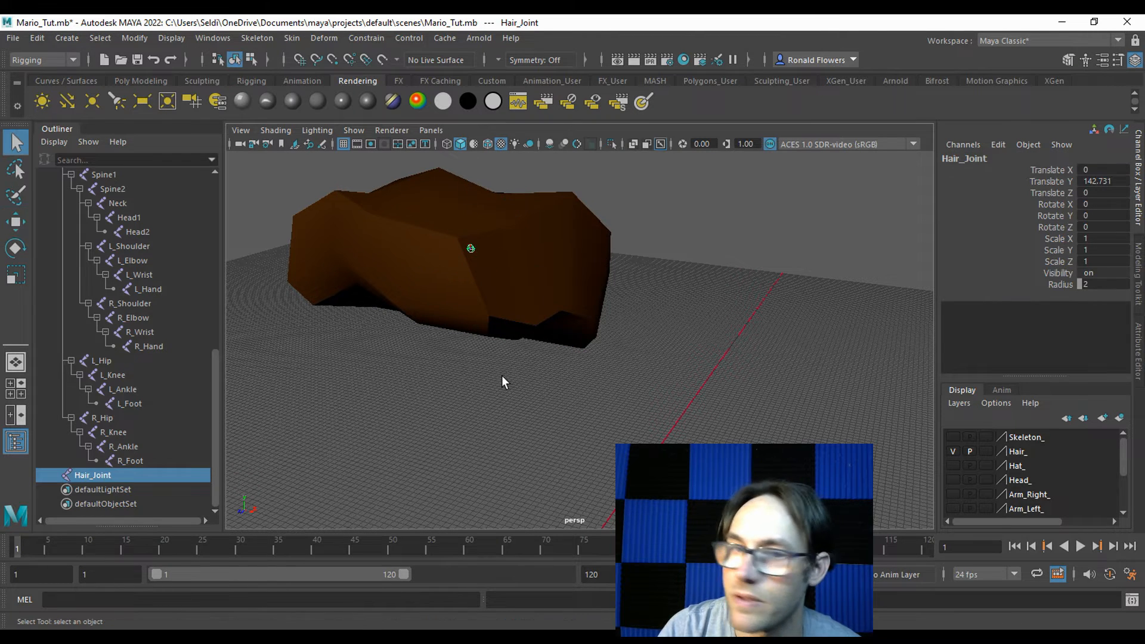
left_click(513, 279, "shift")
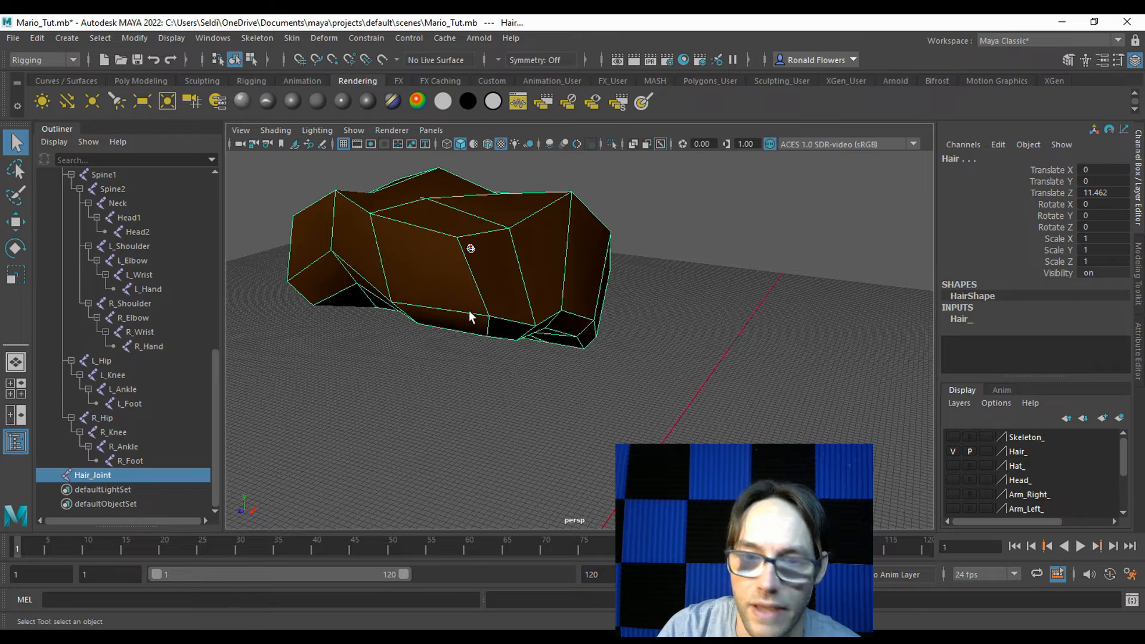
key("w")
left_click_drag(469, 311, 467, 368, "alt")
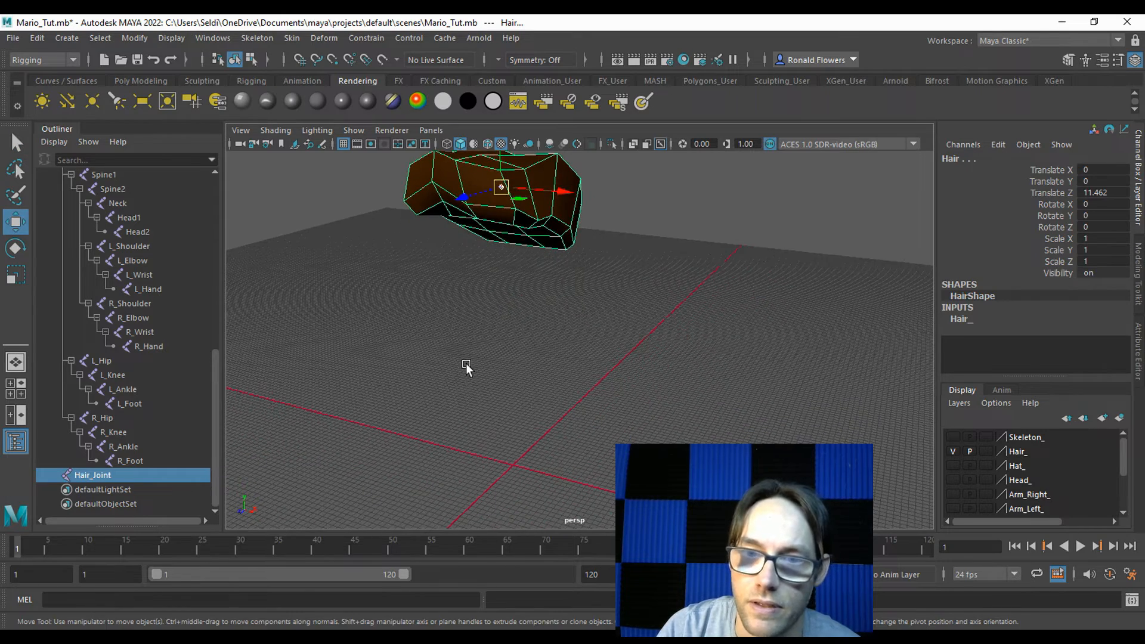
key("x")
left_click_drag(500, 188, 513, 463)
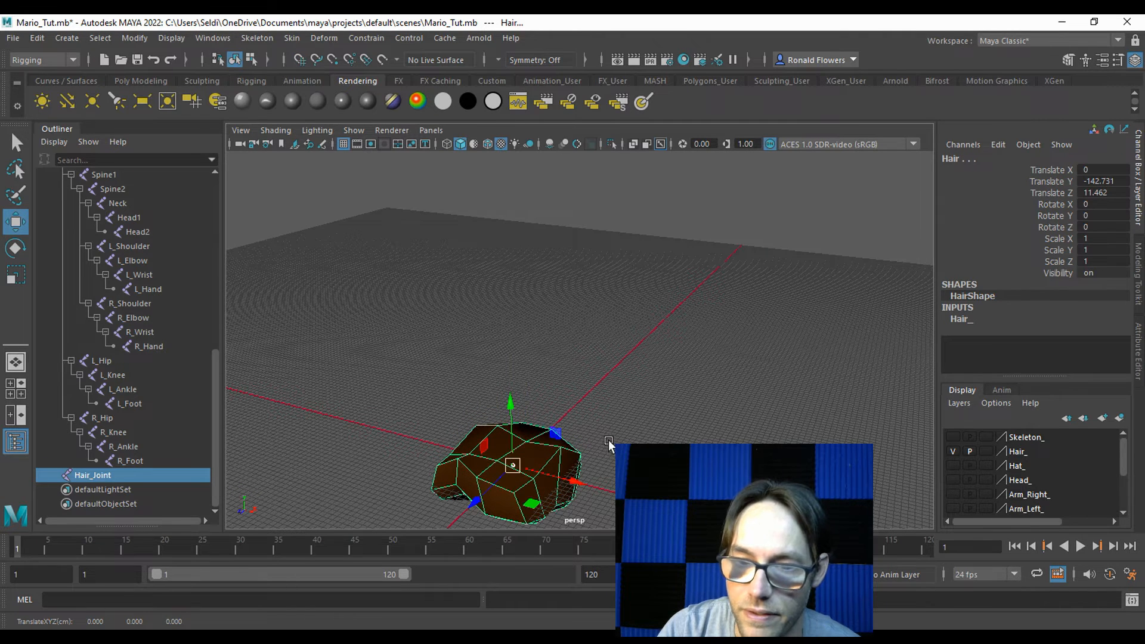
Examine the alignment of the hair and its joint with the origin in top and front wireframe views and in perspective
key("space")
key("space")
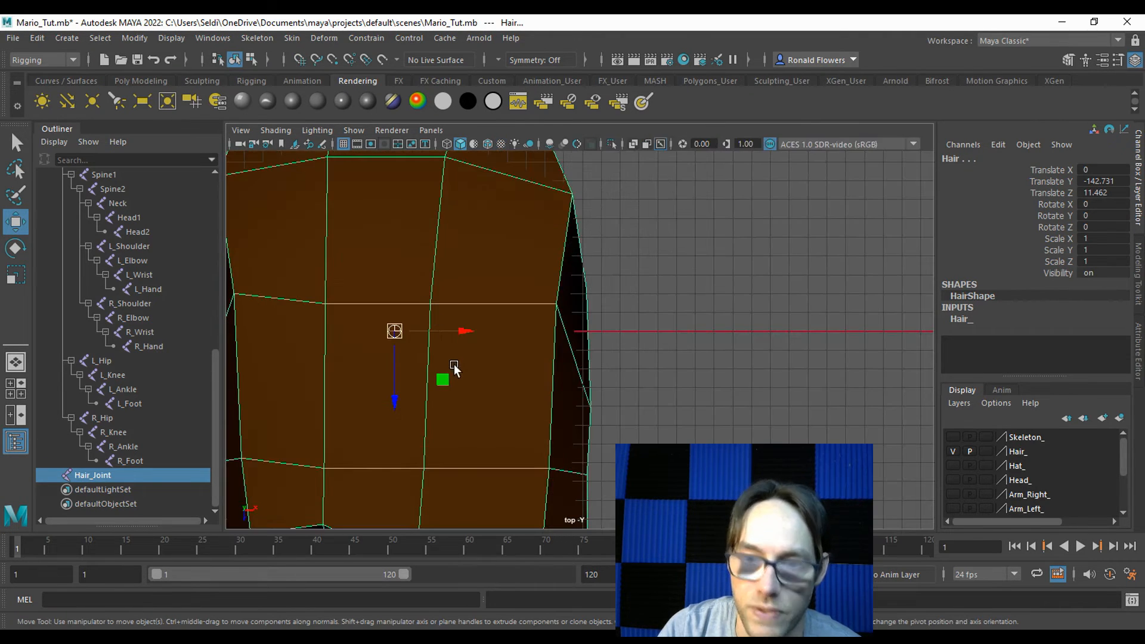
key("4")
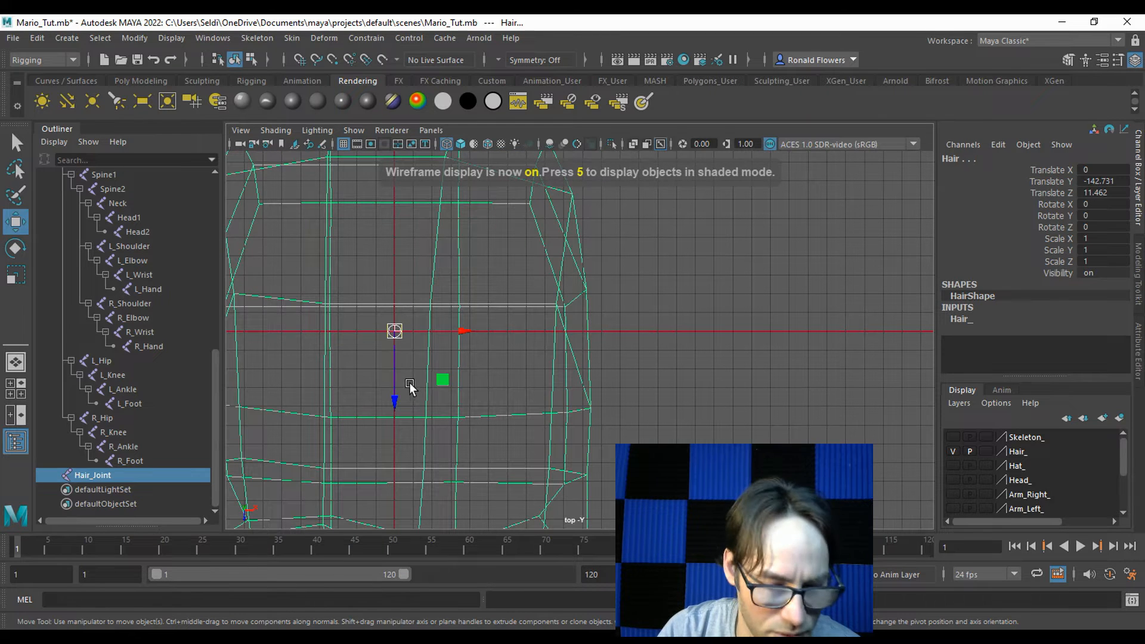
key("space")
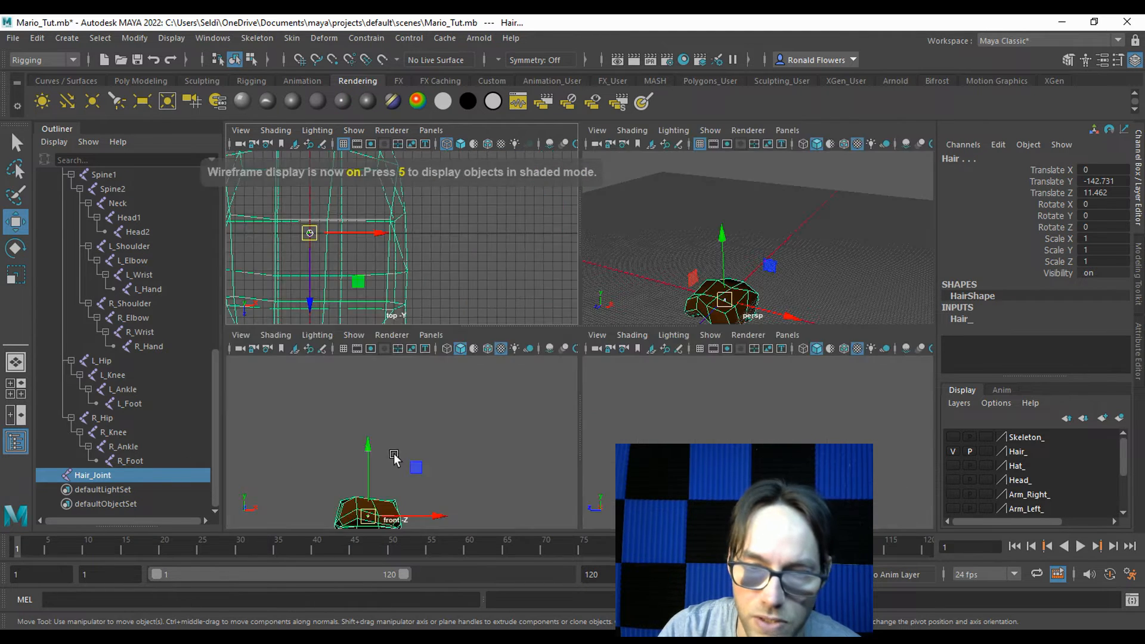
key("space")
key("f")
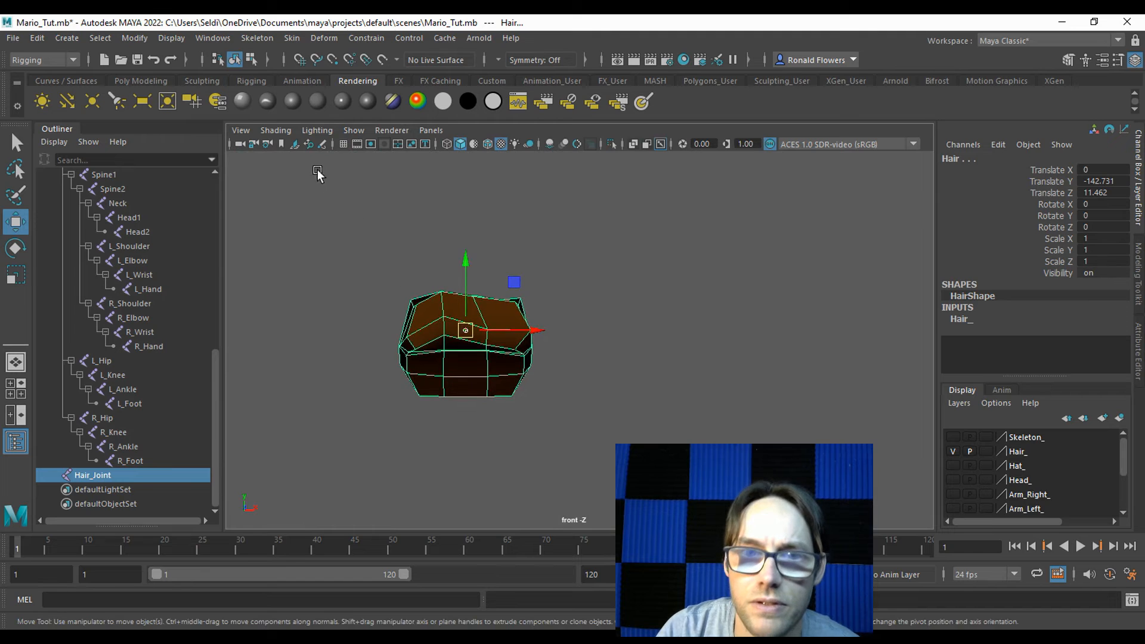
scroll(431, 449, "up", 5)
middle_click_drag(384, 401, 470, 403, "alt")
key("4")
scroll(427, 383, "up", 6)
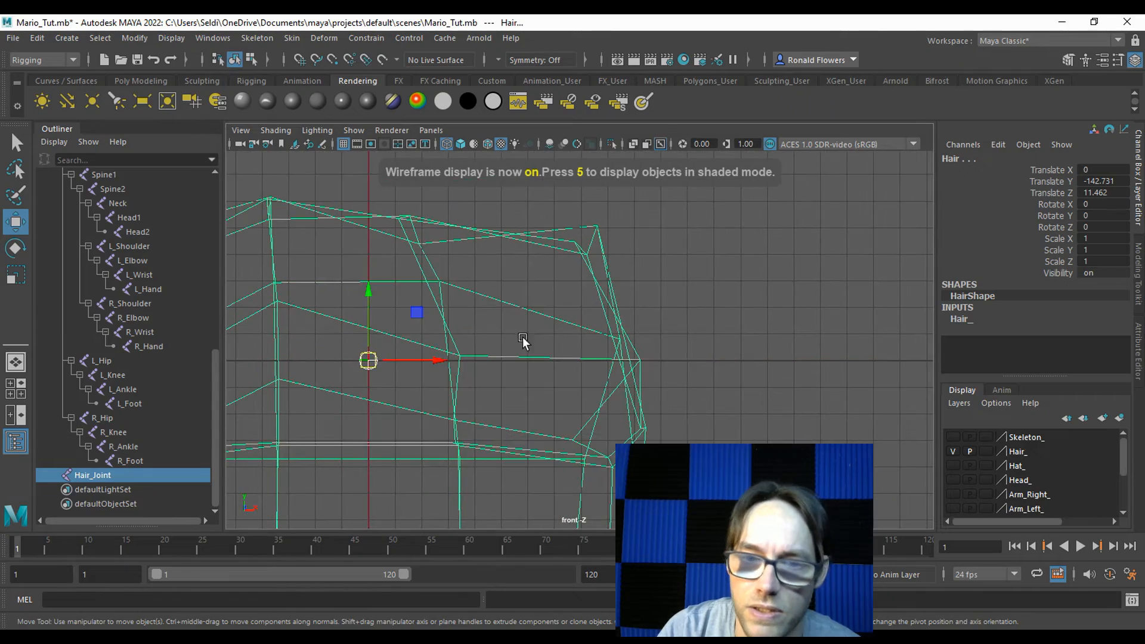
key("space")
key("space")
middle_click_drag(574, 519, 543, 420, "alt")
scroll(543, 420, "up", 5)
left_click_drag(543, 420, 416, 468, "alt")
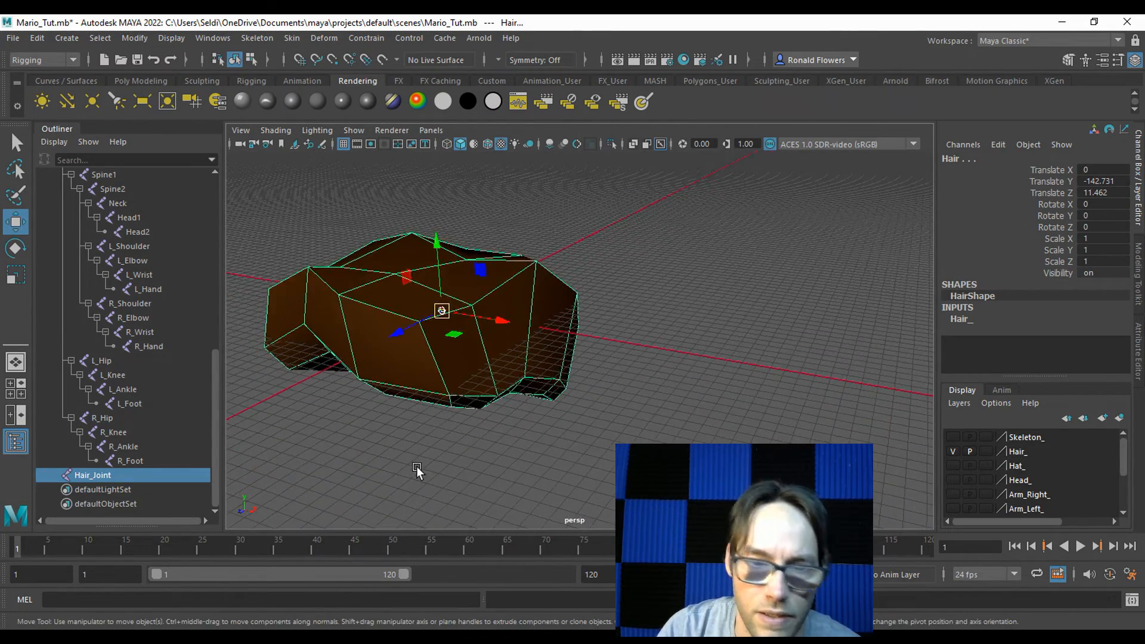
Bind the Hair mesh to Hair_Joint, using selected joints, closest distance, classic linear skinning and interactive weight normalization
key("q")
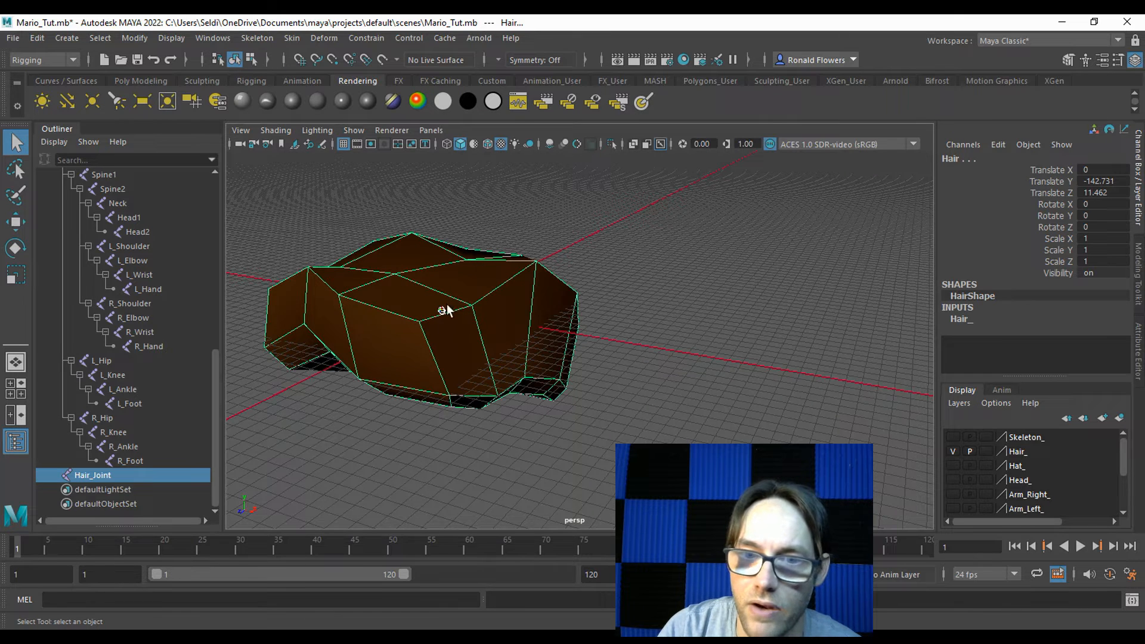
left_click(291, 38)
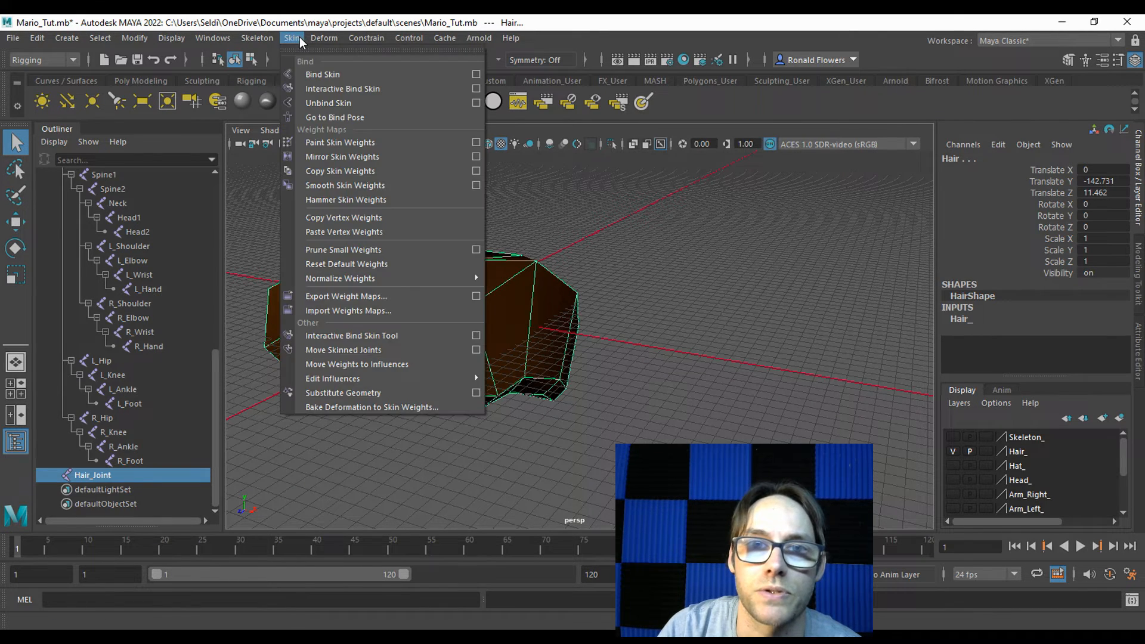
left_click(472, 74)
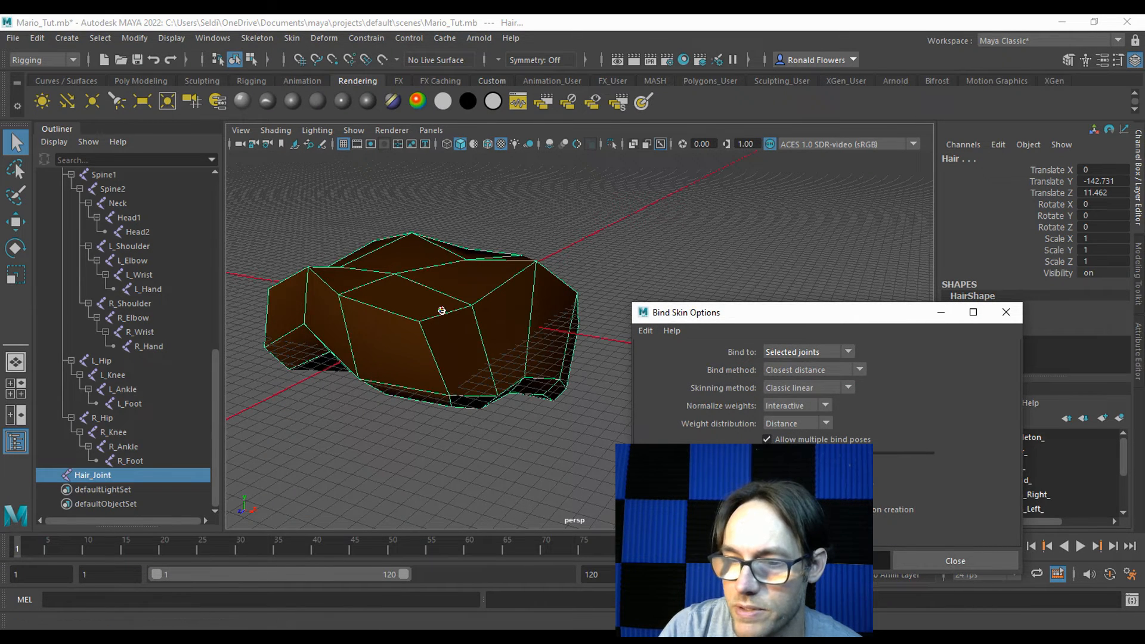
left_click(592, 425)
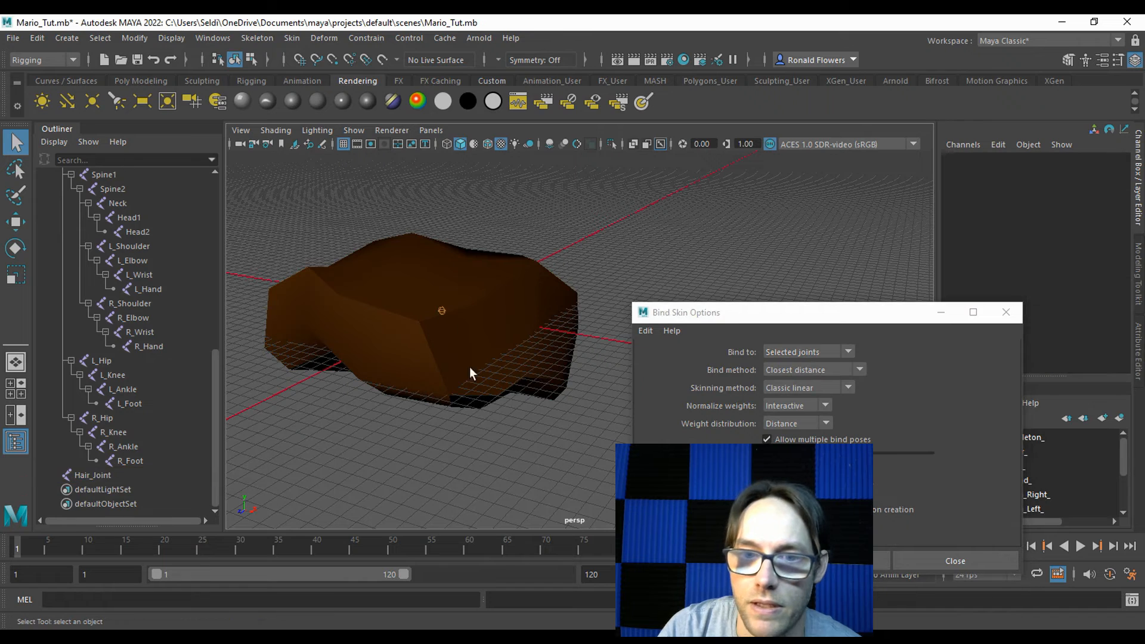
Move Hair_Joint freely to about X -11.3, Y 3.6, Z 3.8 to test the hair binding
left_click(443, 312)
key("w")
left_click_drag(442, 312, 396, 296)
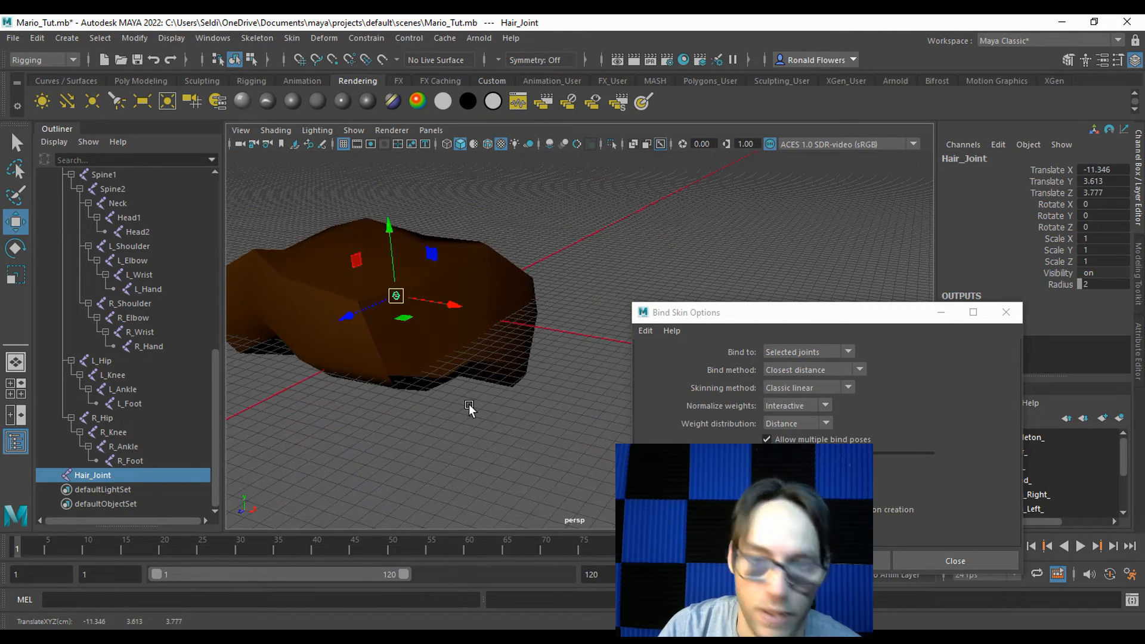
Undo the test move of Hair_Joint, minimize the bind options window and show the Skeleton_ layer
key("ctrl+z")
left_click(941, 312)
left_click(954, 438)
Try snapping Hair_Joint onto the Head2 joint at the top of the skeleton, and undo the move
scroll(626, 327, "down", 4)
middle_click_drag(638, 263, 620, 400, "alt")
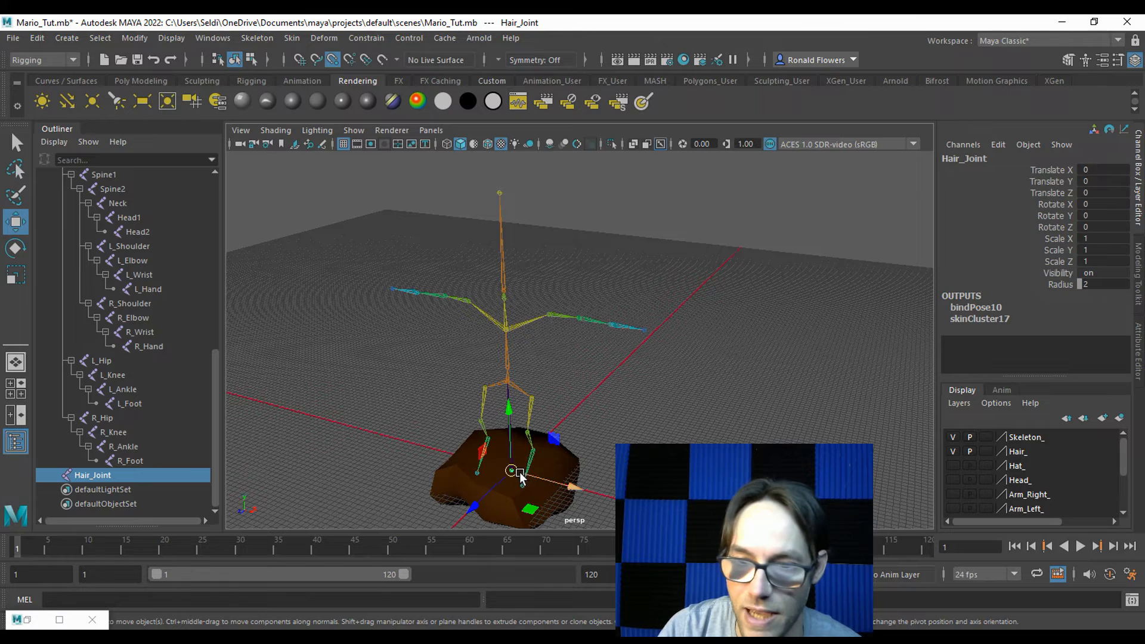
left_click_drag(510, 445, 525, 195)
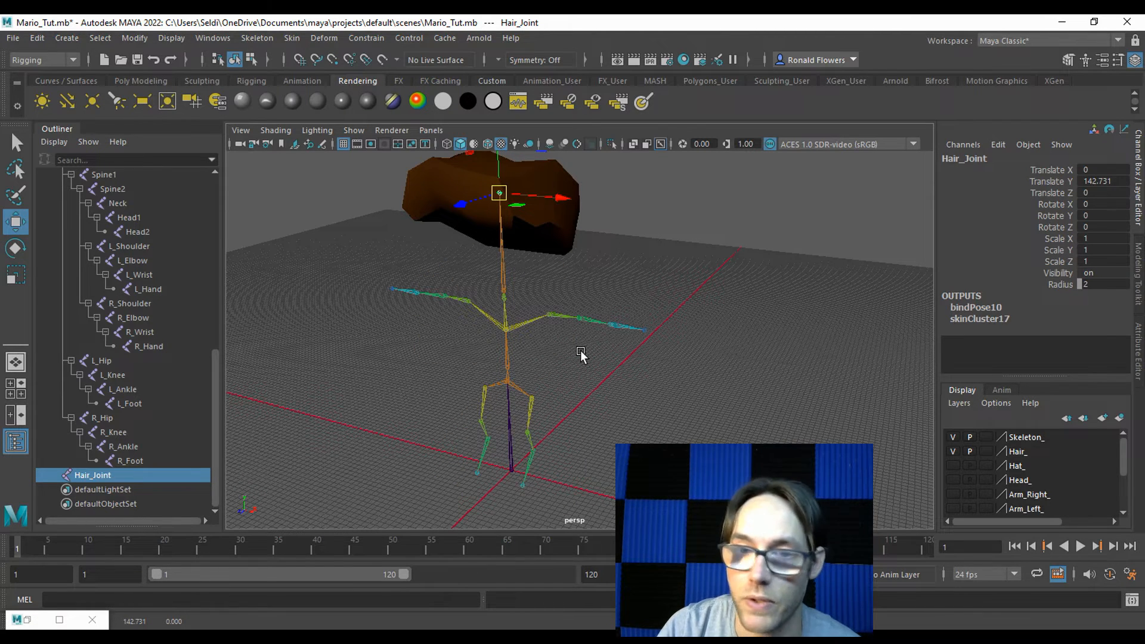
key("ctrl+z")
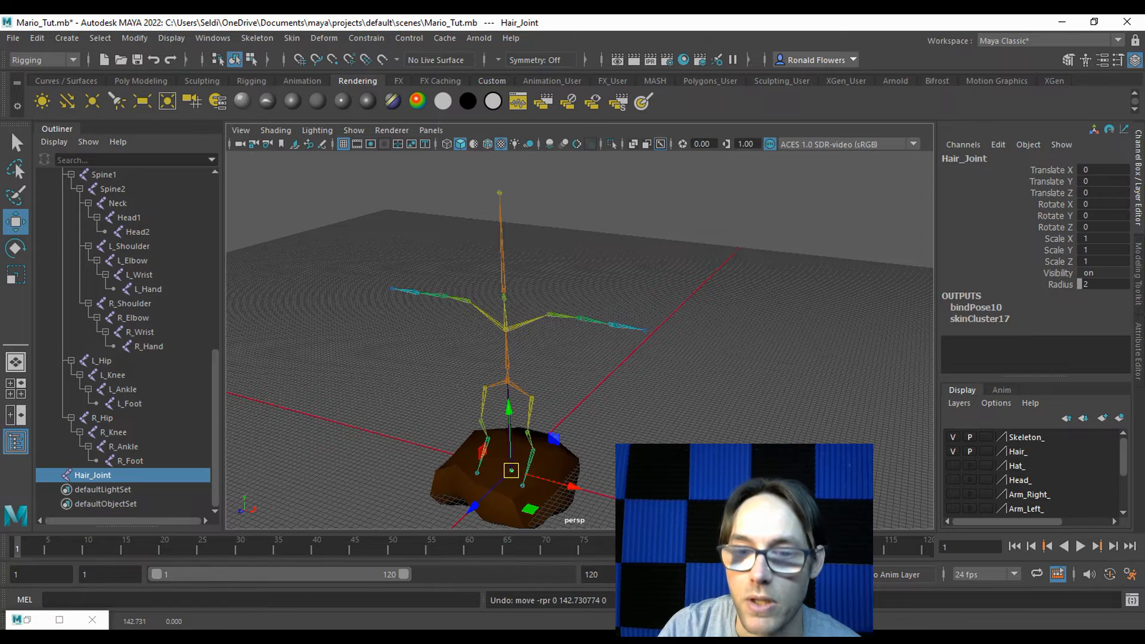
left_click_drag(576, 270, 586, 349, "alt")
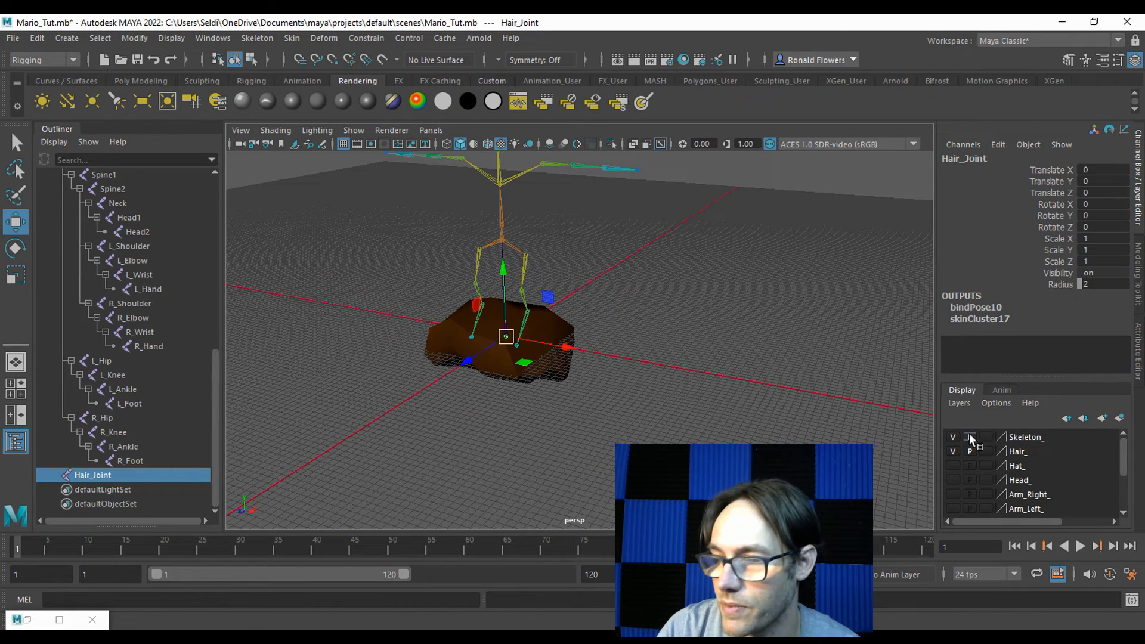
Toggle the Hair_ layer's visibility to check whether it also controls Hair_Joint, and clear the selection
left_click(956, 450)
left_click(957, 449)
left_click(957, 448)
left_click(956, 448)
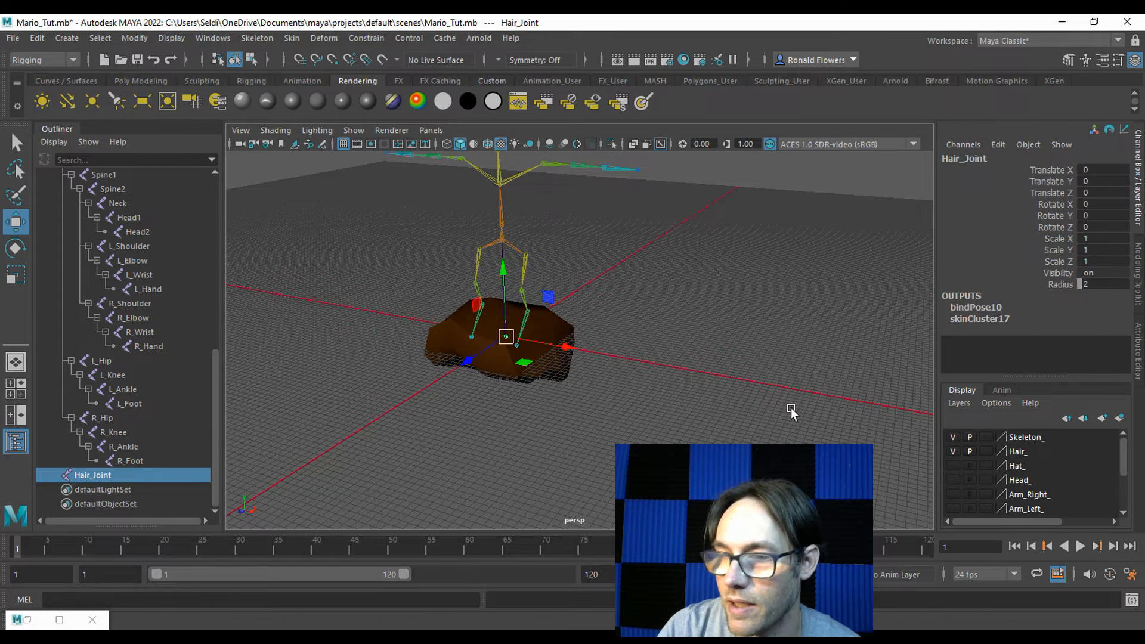
left_click(742, 403)
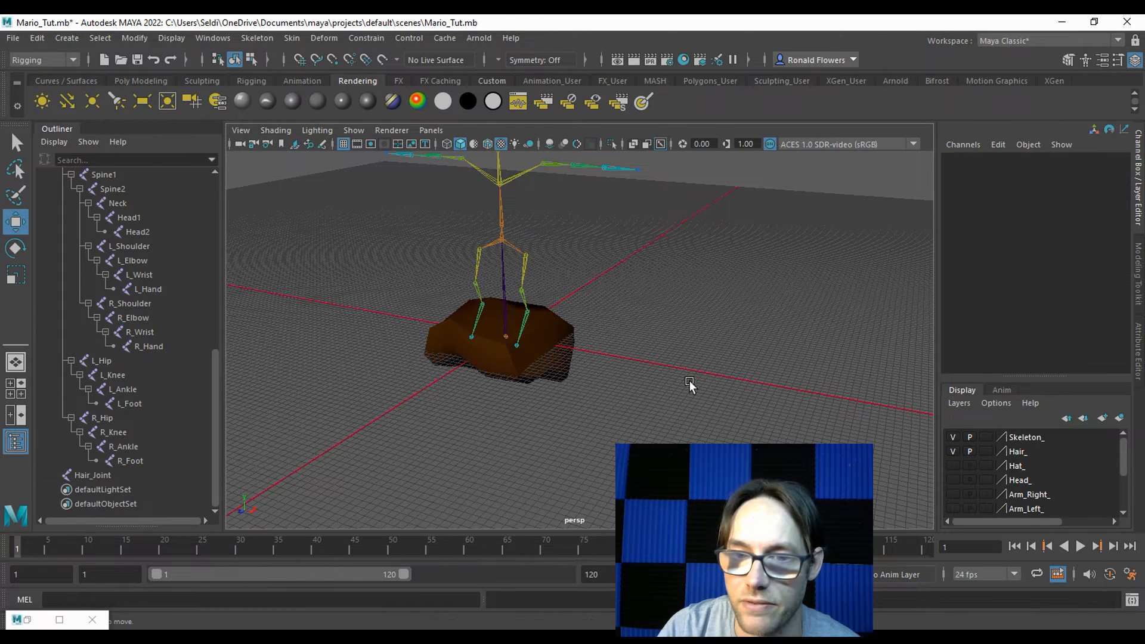
Hide the Skeleton_ layer and add Hair_Joint at the origin to the Hair_ display layer
left_click(1012, 451)
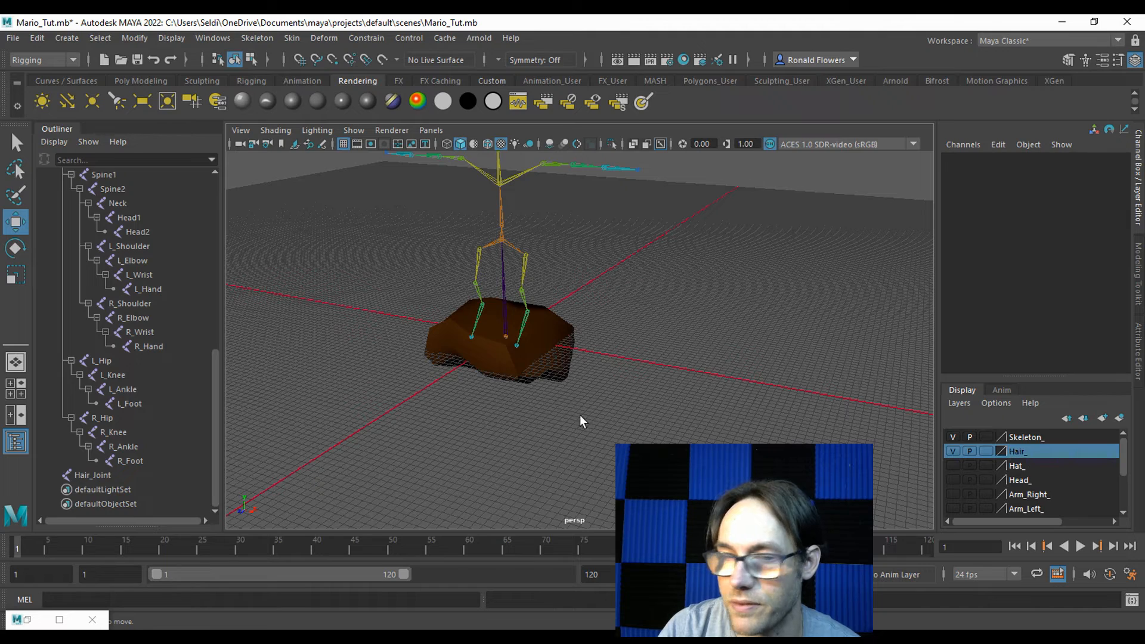
left_click(511, 338)
scroll(511, 339, "up", 10)
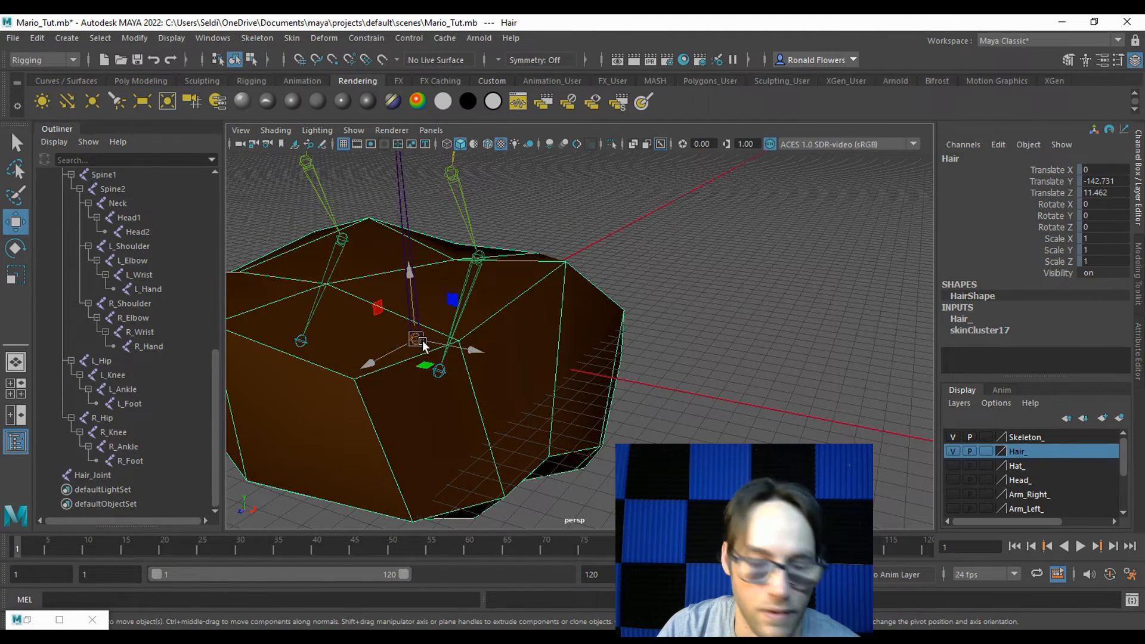
key("q")
left_click(419, 339)
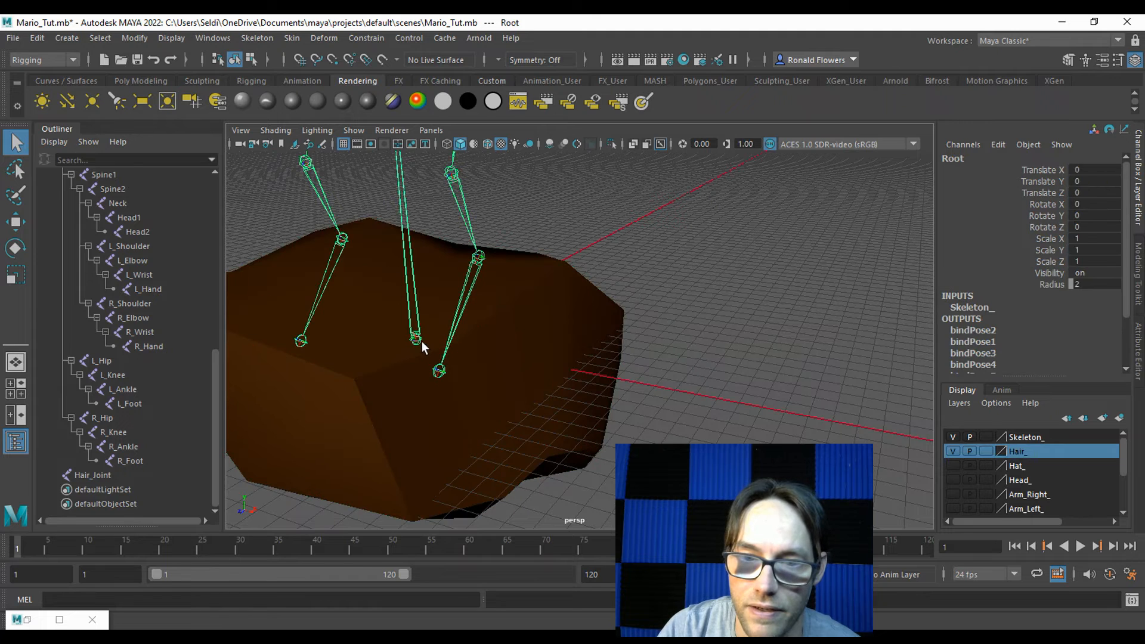
left_click(416, 349)
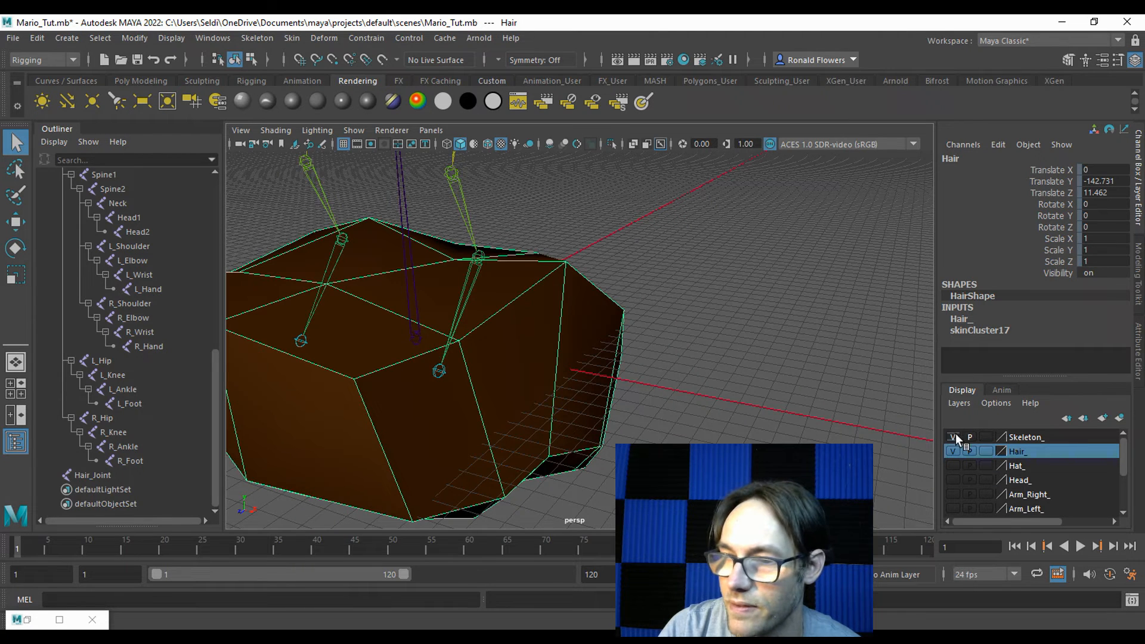
left_click(953, 437)
left_click(417, 339)
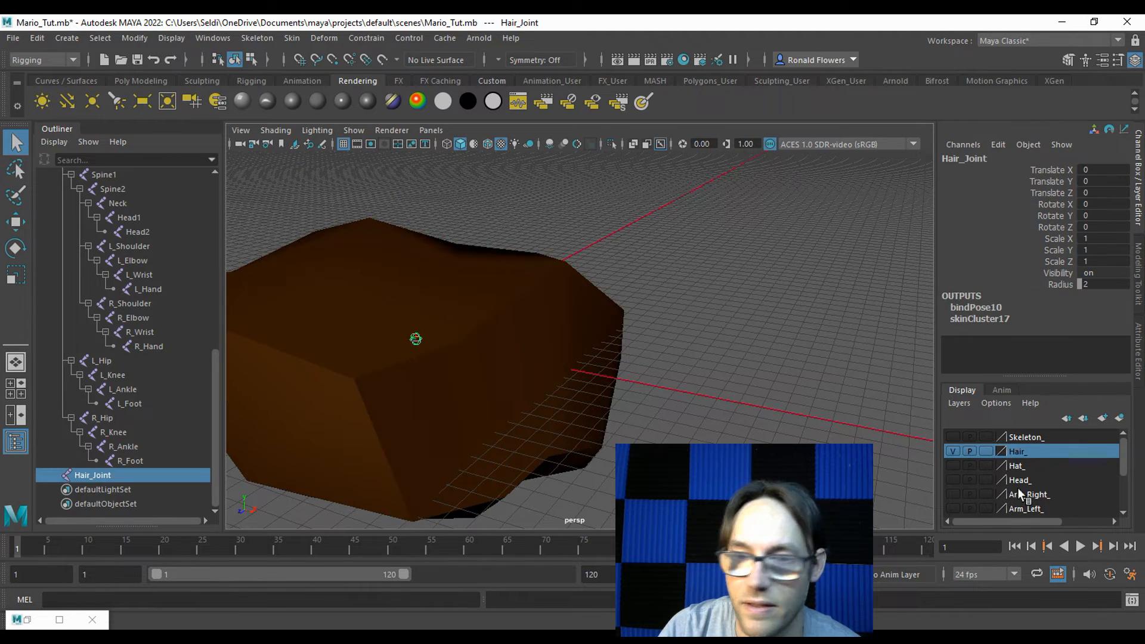
right_click(1020, 452)
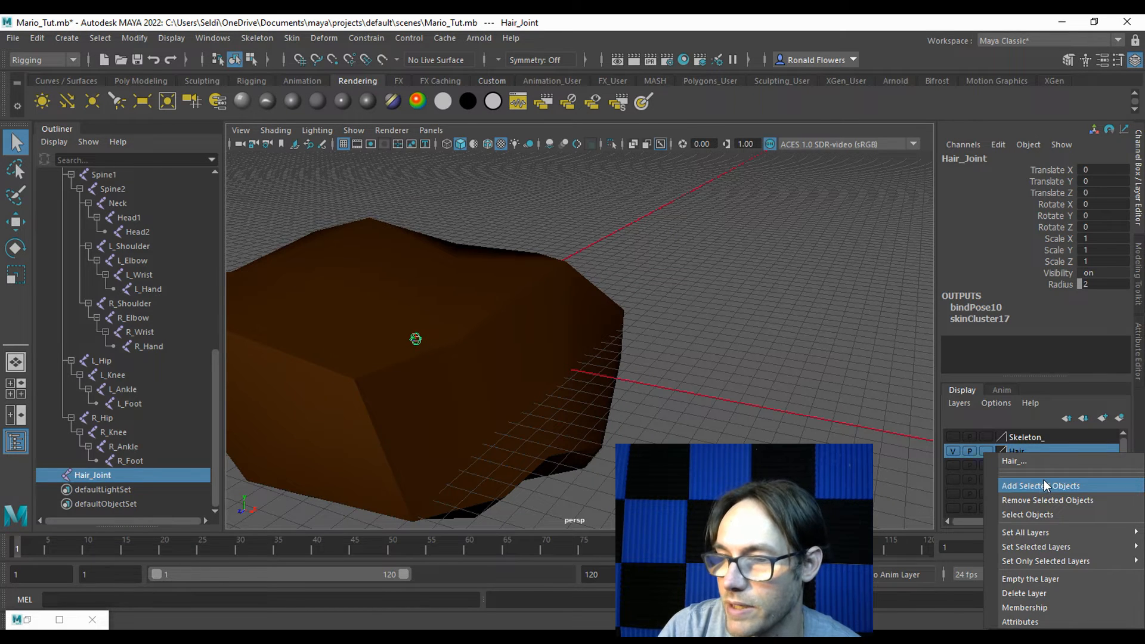
left_click(1044, 480)
Toggle the Hair_ layer's visibility to check that mesh and joint switch together, and leave the layer hidden
left_click(957, 453)
left_click(957, 453)
left_click(957, 453)
left_click(957, 452)
left_click(957, 452)
left_click(957, 452)
left_click(957, 452)
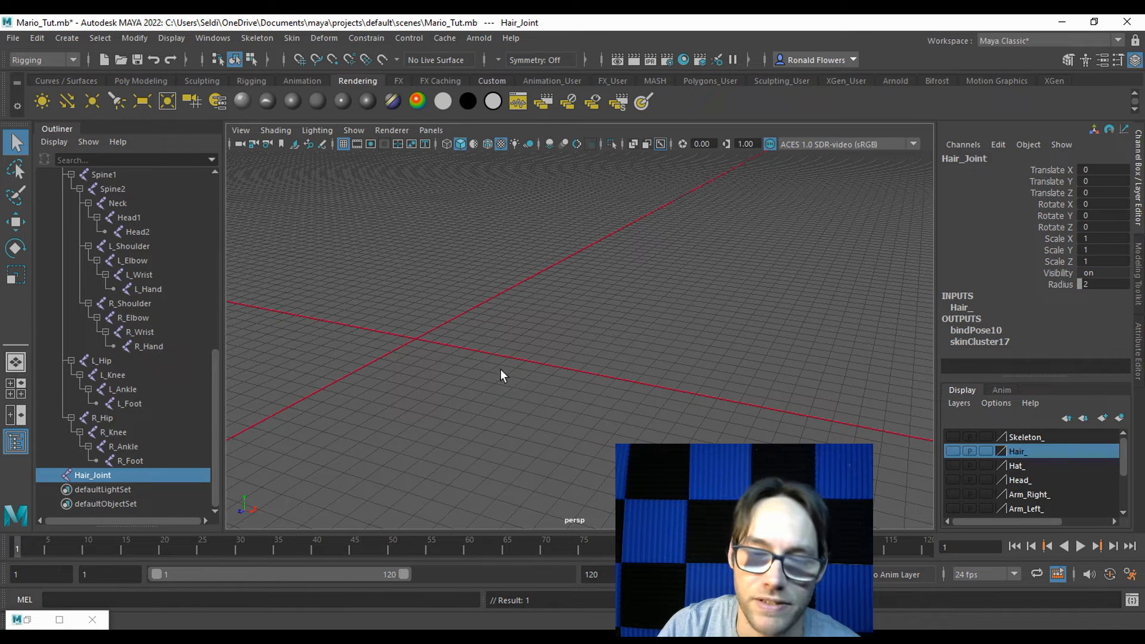
Show the Hat_ and Skeleton_ layers and bring the hat and head joints into view
left_click(953, 451)
left_click(952, 453)
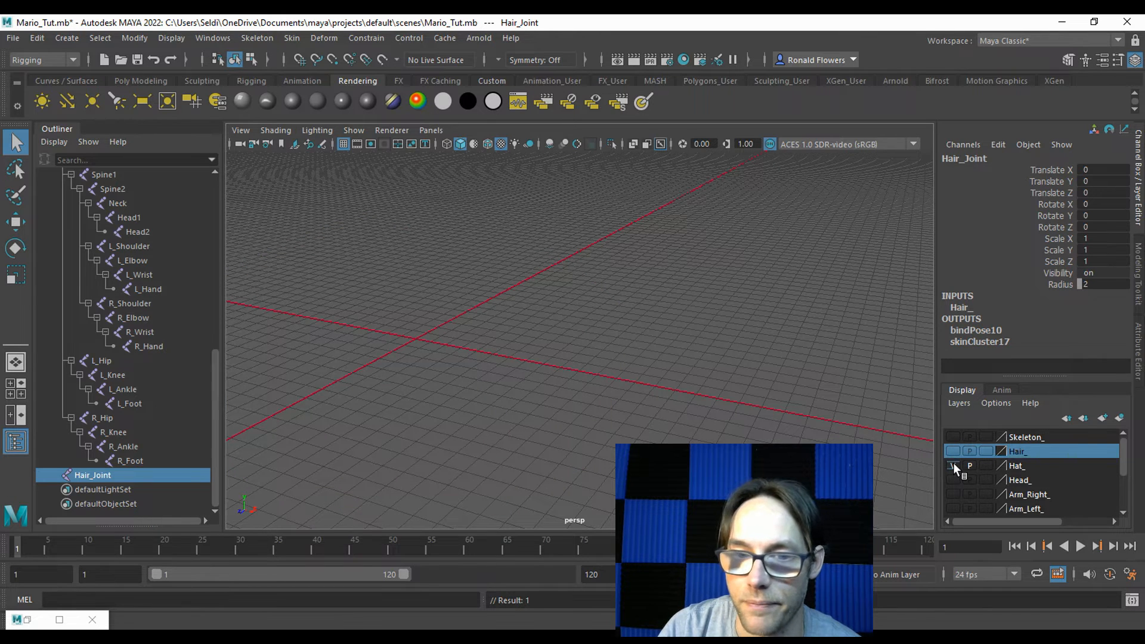
left_click(953, 436)
scroll(553, 357, "down", 5)
middle_click_drag(566, 260, 573, 496, "alt")
middle_click_drag(560, 288, 540, 421, "alt")
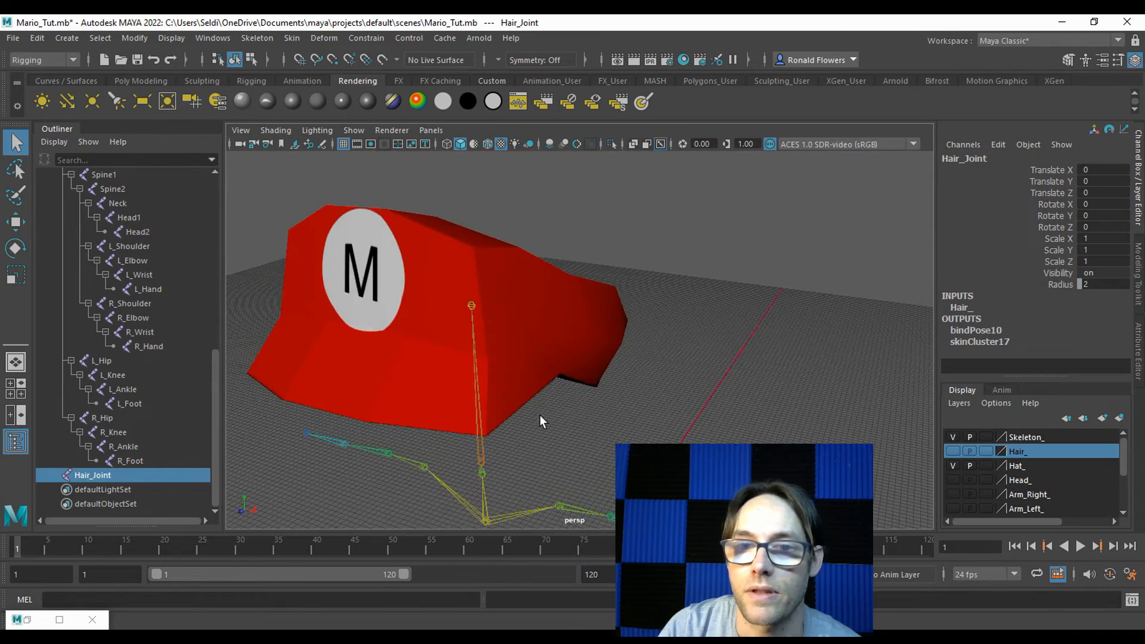
Select the Hat mesh and snap its pivot point to the Head2 joint
left_click(514, 343)
left_click_drag(494, 383, 514, 374, "alt")
key("w")
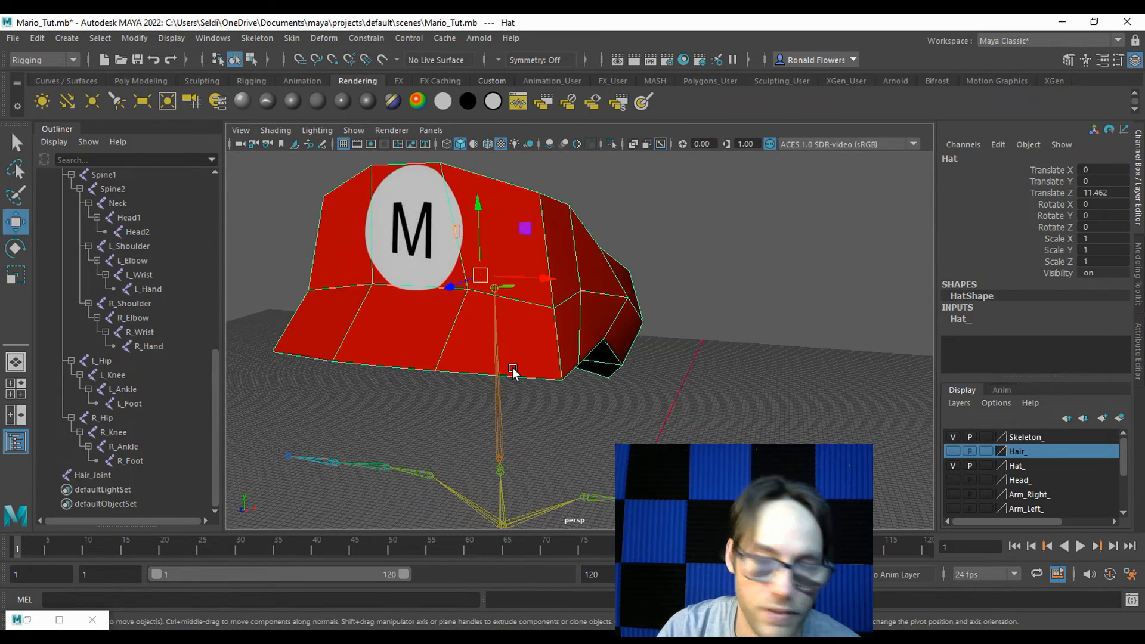
scroll(535, 364, "up", 3)
scroll(534, 359, "up", 2)
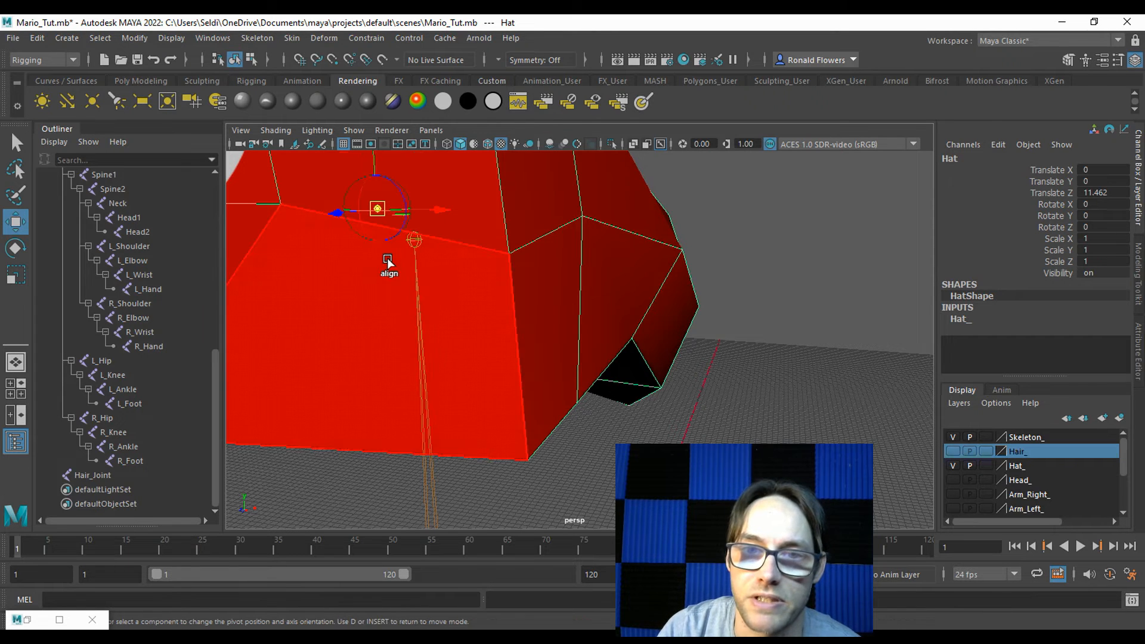
key("d")
key("v")
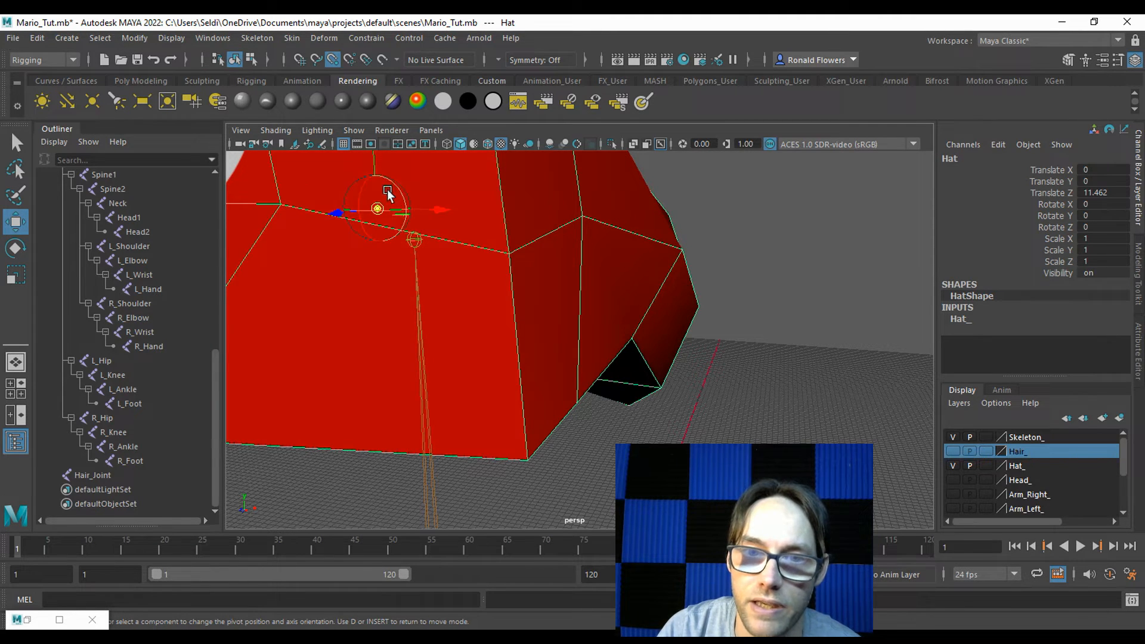
left_click_drag(381, 200, 409, 241)
key("d")
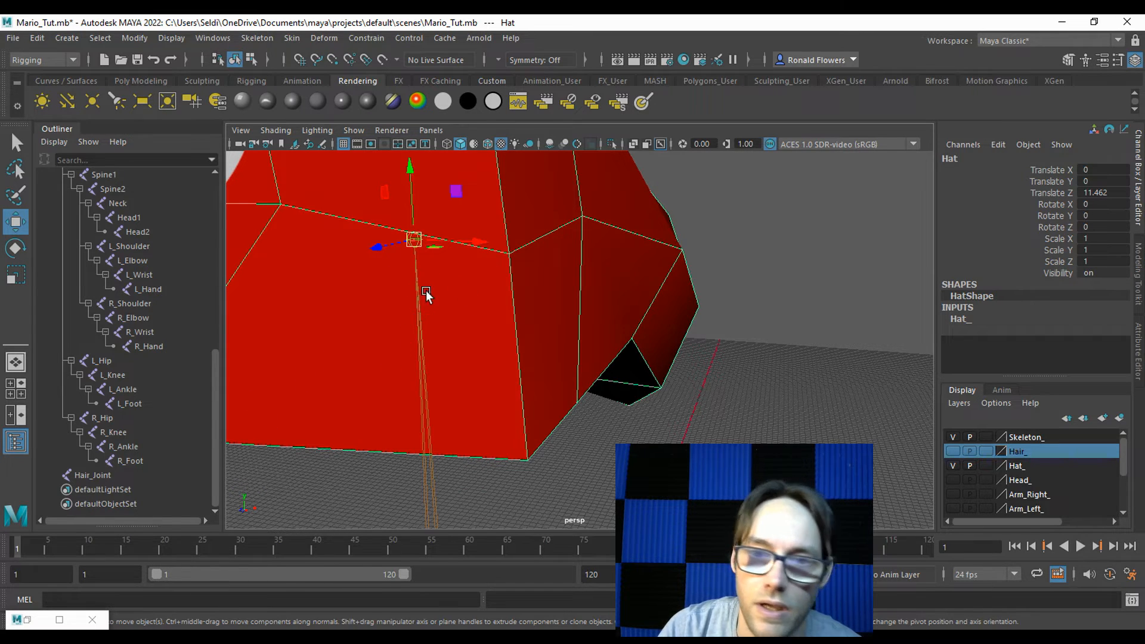
Duplicate the Head2 joint, unparent the copy from the skeleton and rename it Hat_Joint
left_click(647, 399)
left_click(423, 234)
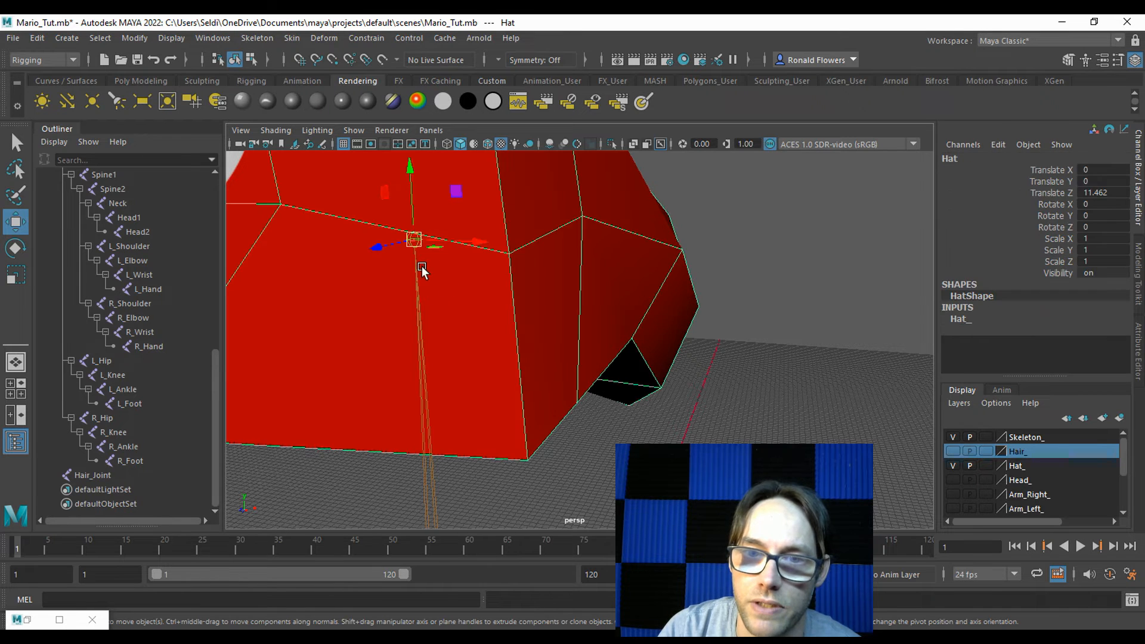
left_click(415, 239)
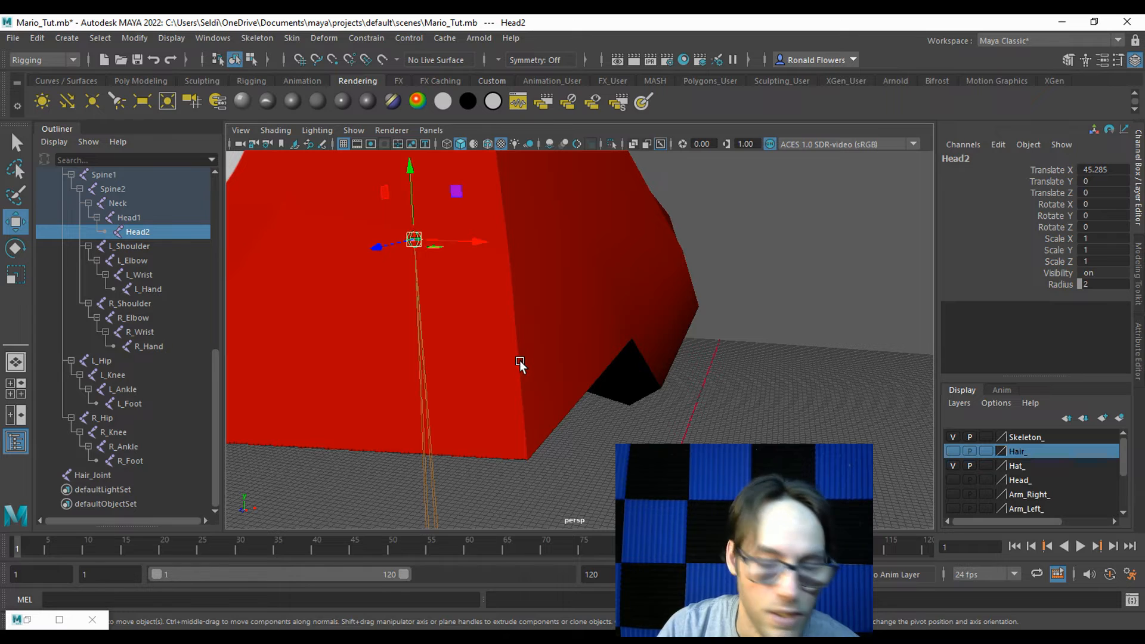
key("ctrl+d")
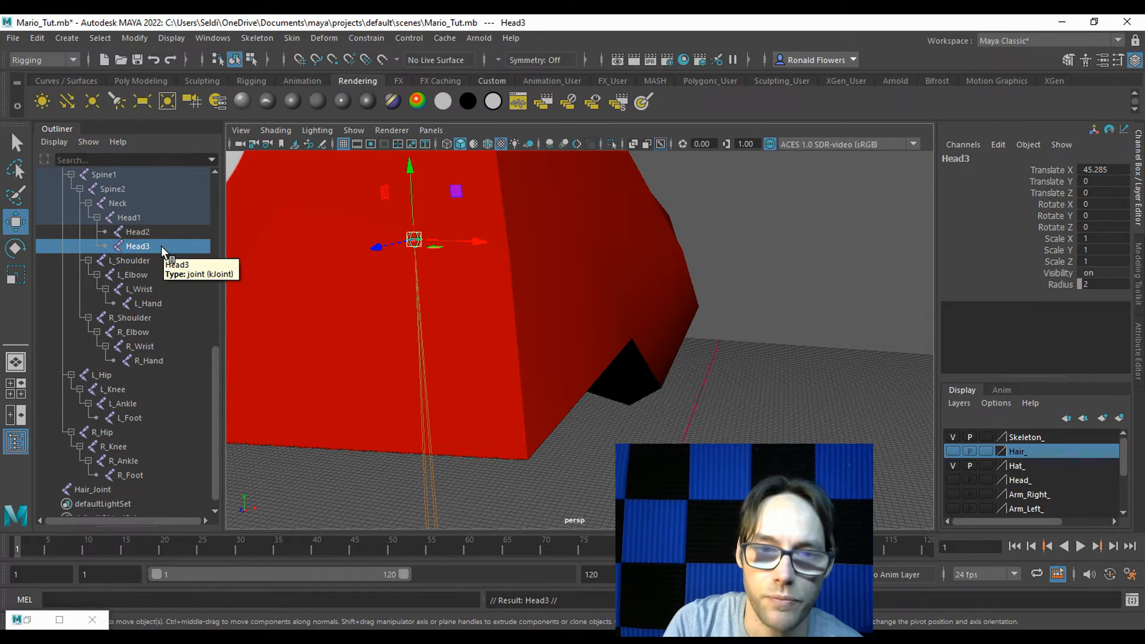
key("shift+p")
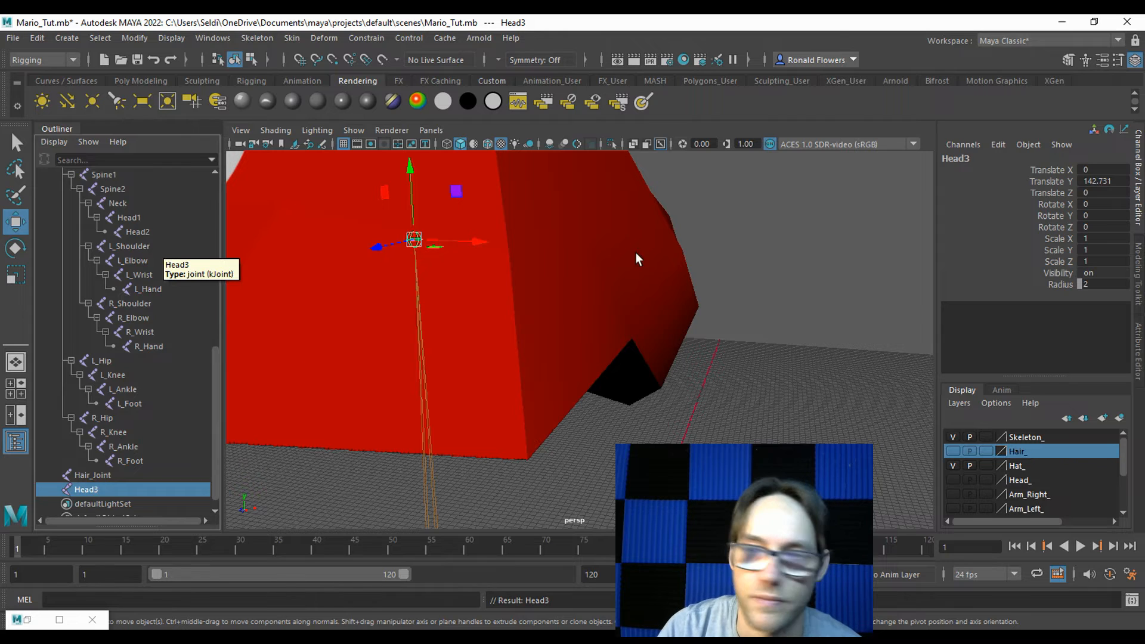
double_click(948, 164)
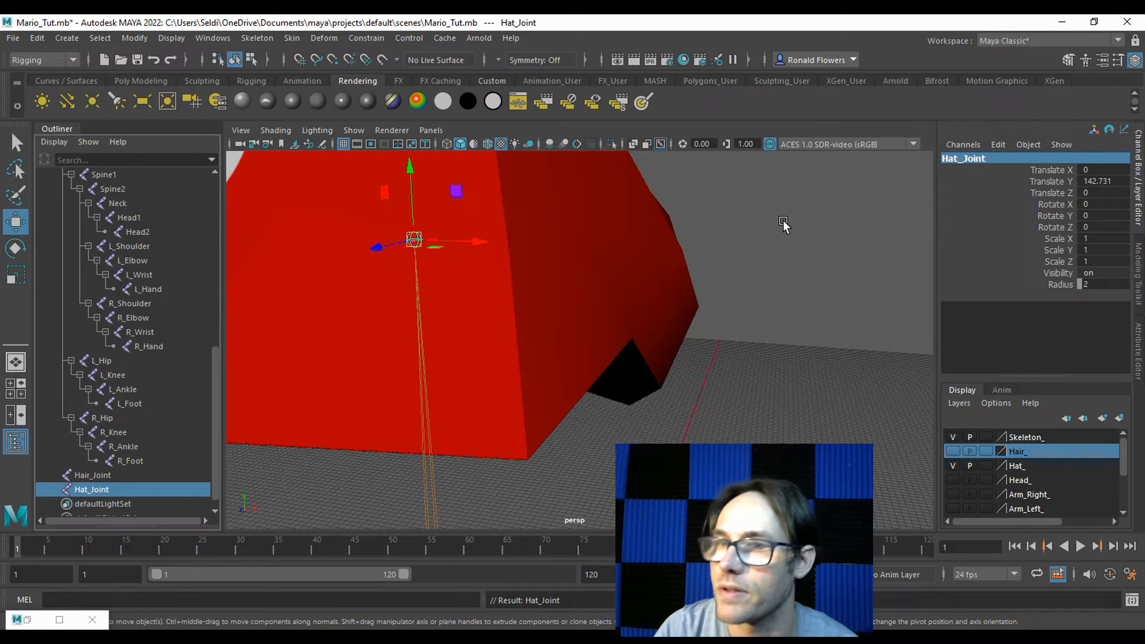
Hide the Skeleton_ layer, select Hat_Joint together with the Hat mesh and snap both to the grid origin
left_click(952, 438)
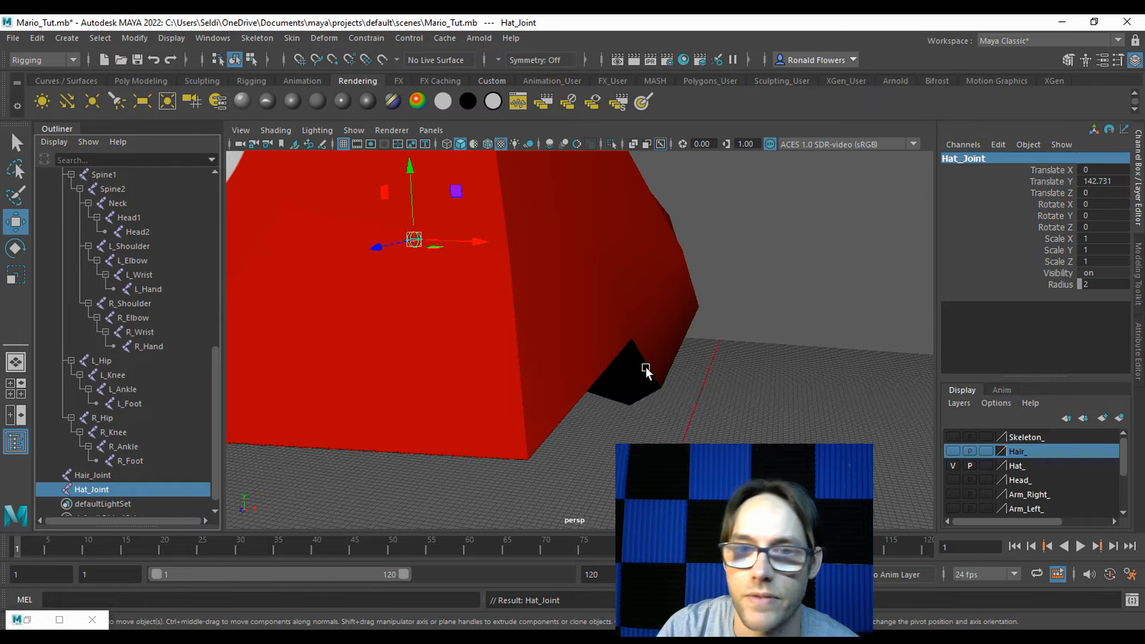
key("q")
left_click(453, 310)
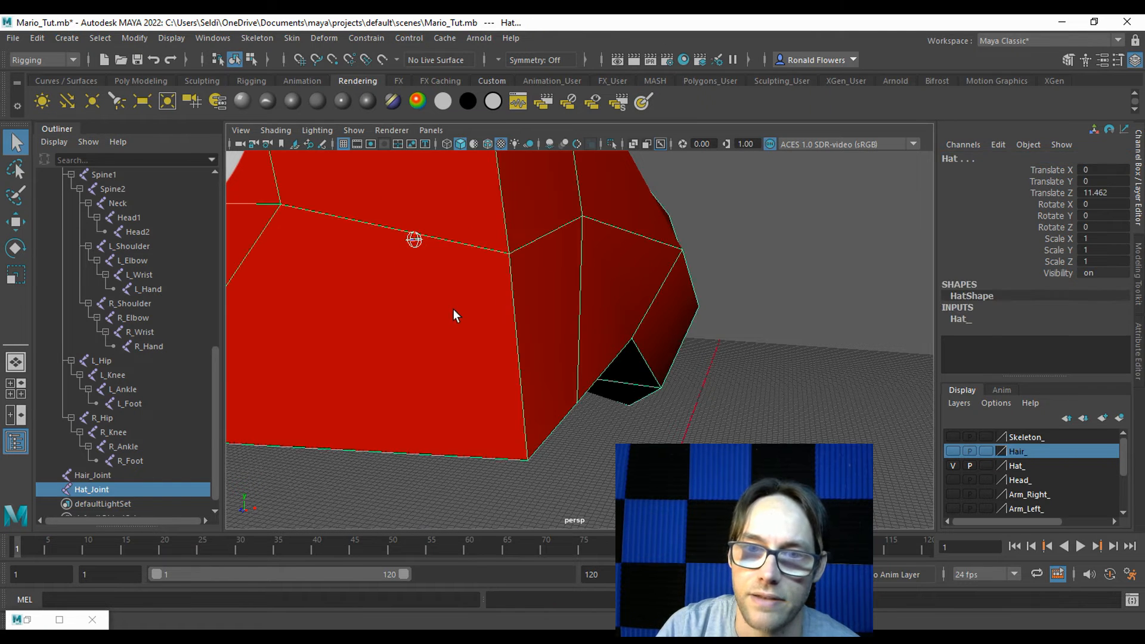
key("w")
scroll(406, 263, "down", 6)
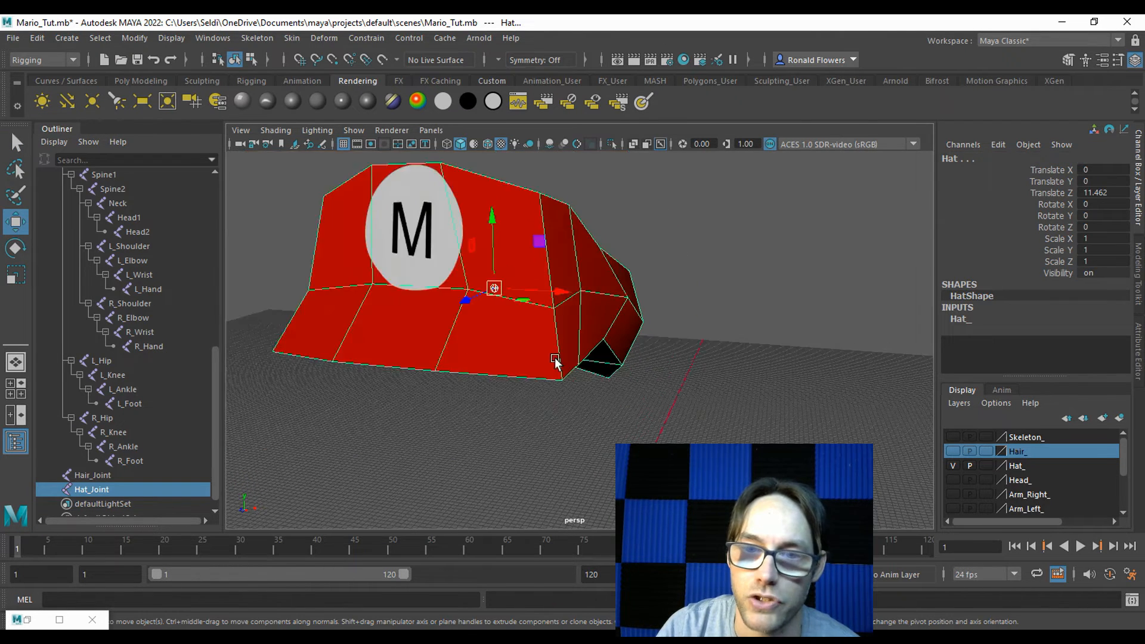
left_click_drag(583, 417, 573, 299, "alt")
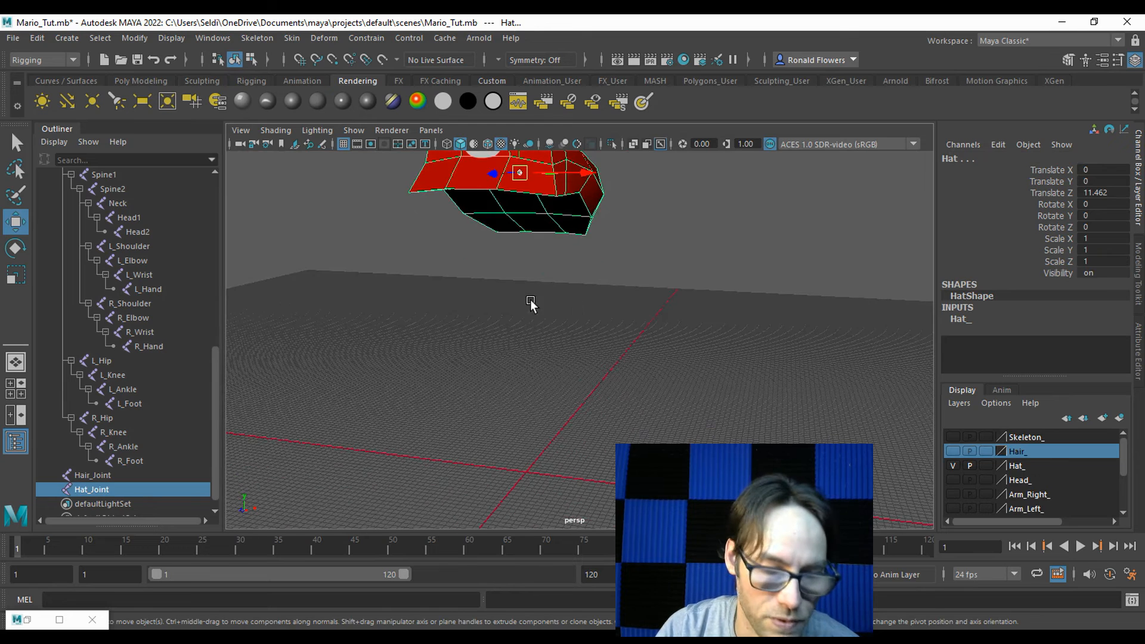
left_click_drag(523, 178, 525, 471)
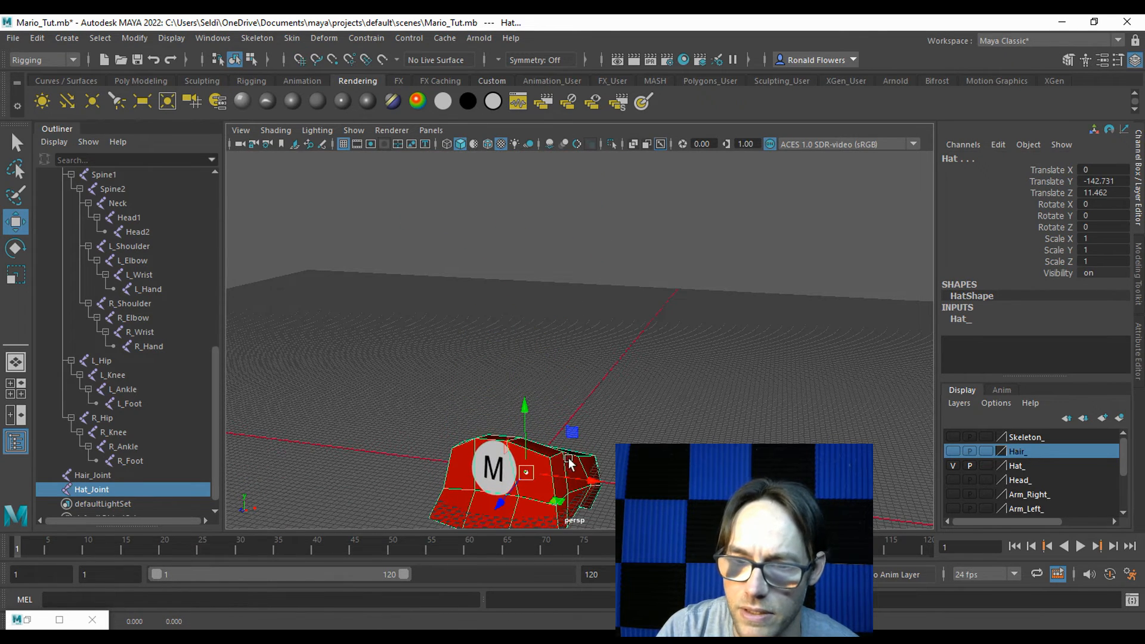
Examine the alignment of the hat and its joint with the origin in the top and front wireframe views
key("space")
key("space")
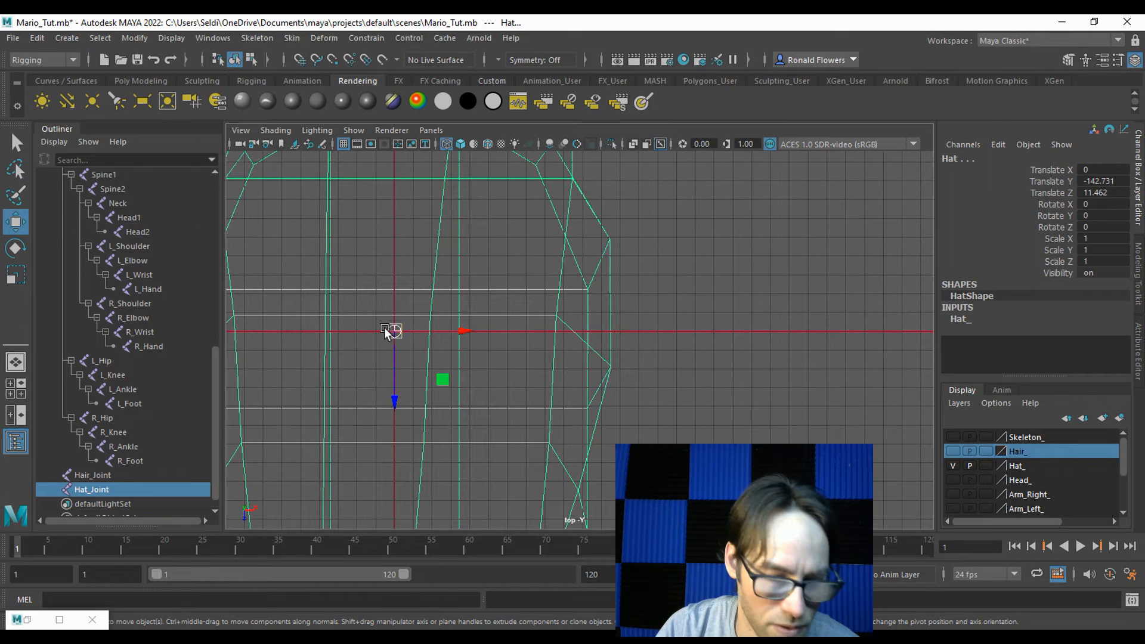
key("space")
key("space")
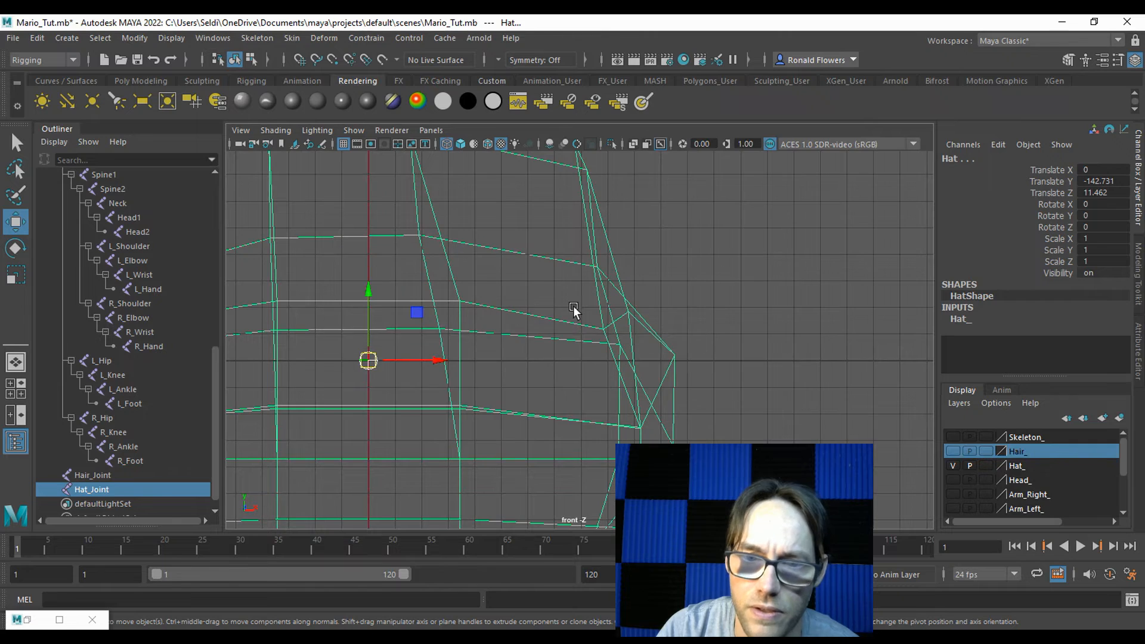
key("space")
key("space")
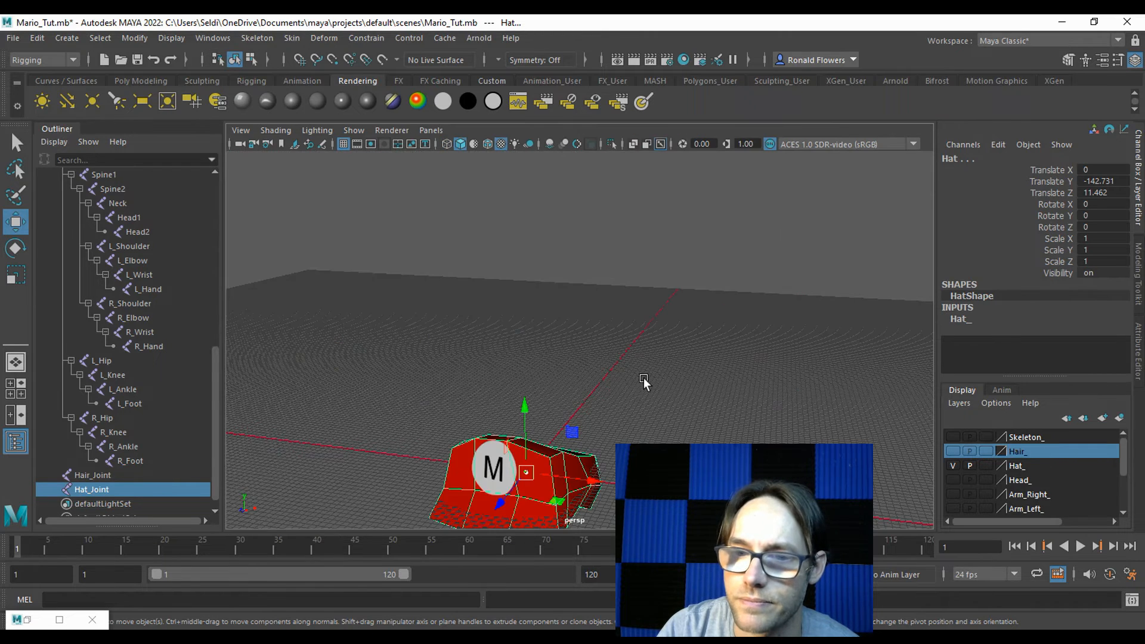
Bind the Hat mesh to Hat_Joint, using selected joints, closest distance, classic linear skinning and interactive weight normalization
scroll(644, 381, "up", 6)
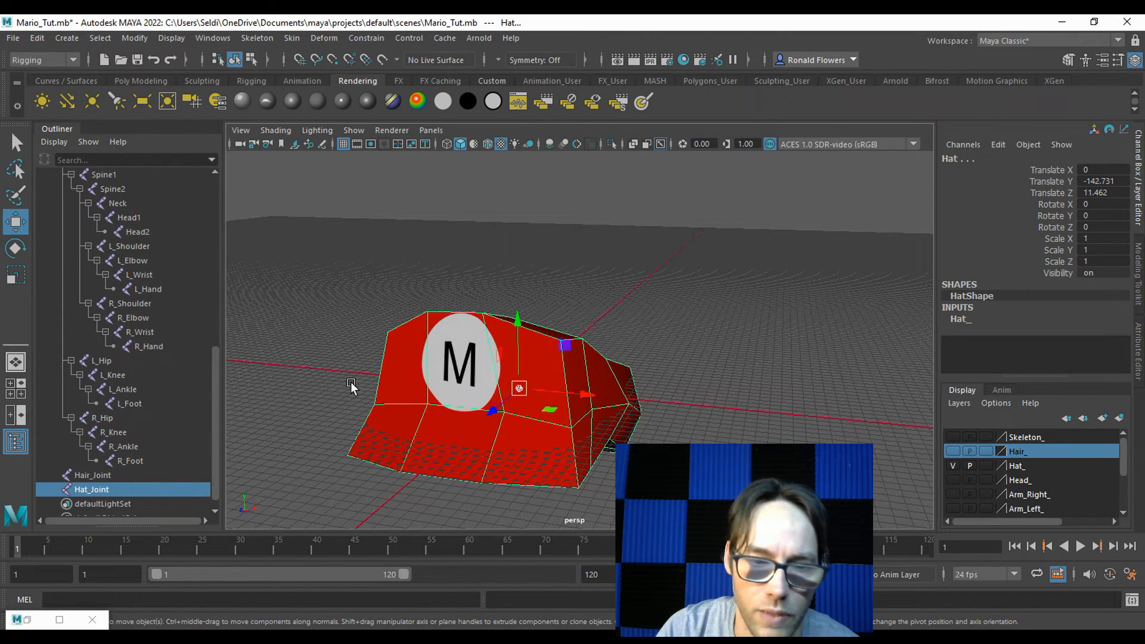
left_click(27, 619)
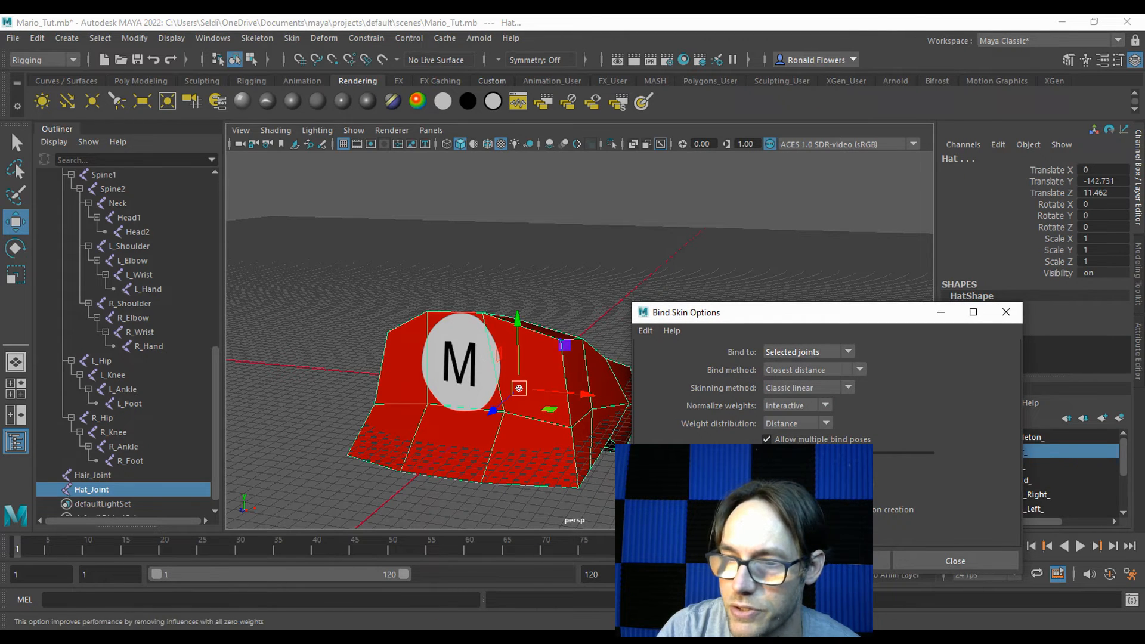
left_click(828, 560)
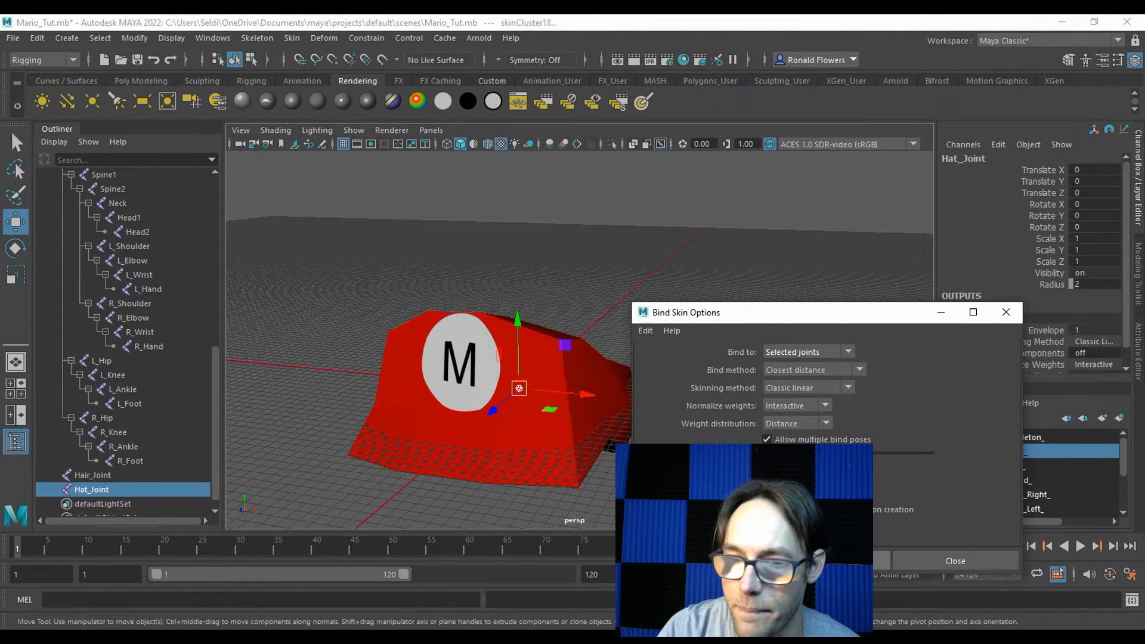
Close the bind options, move Hat_Joint away from the origin to test the hat's binding, and undo the move
left_click(918, 562)
left_click(687, 408)
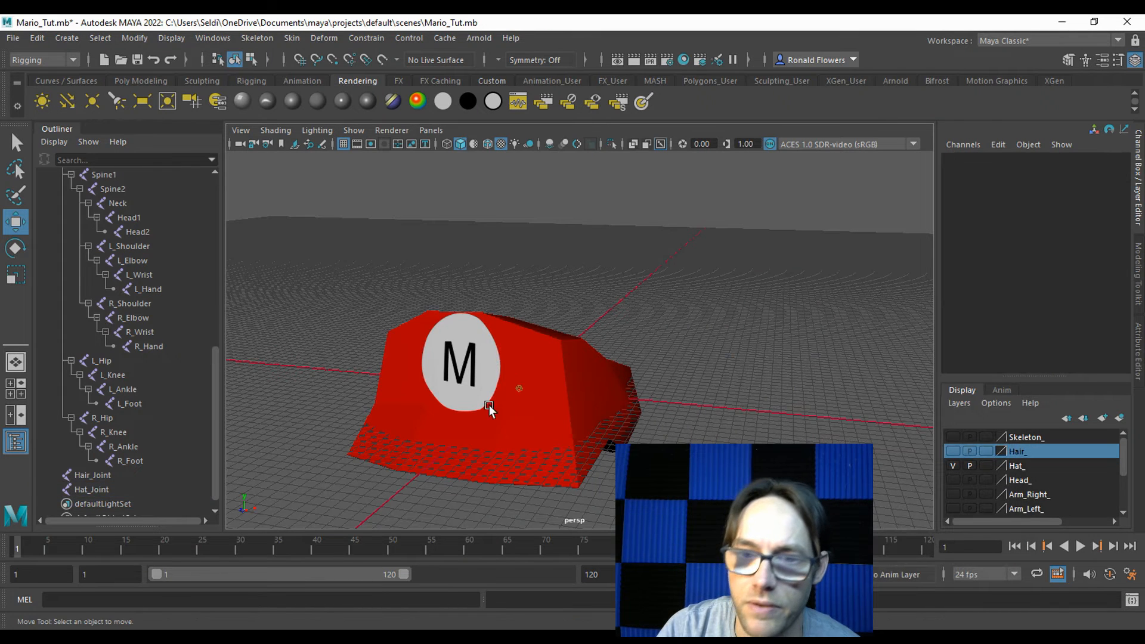
left_click(521, 396)
left_click(523, 389, "shift")
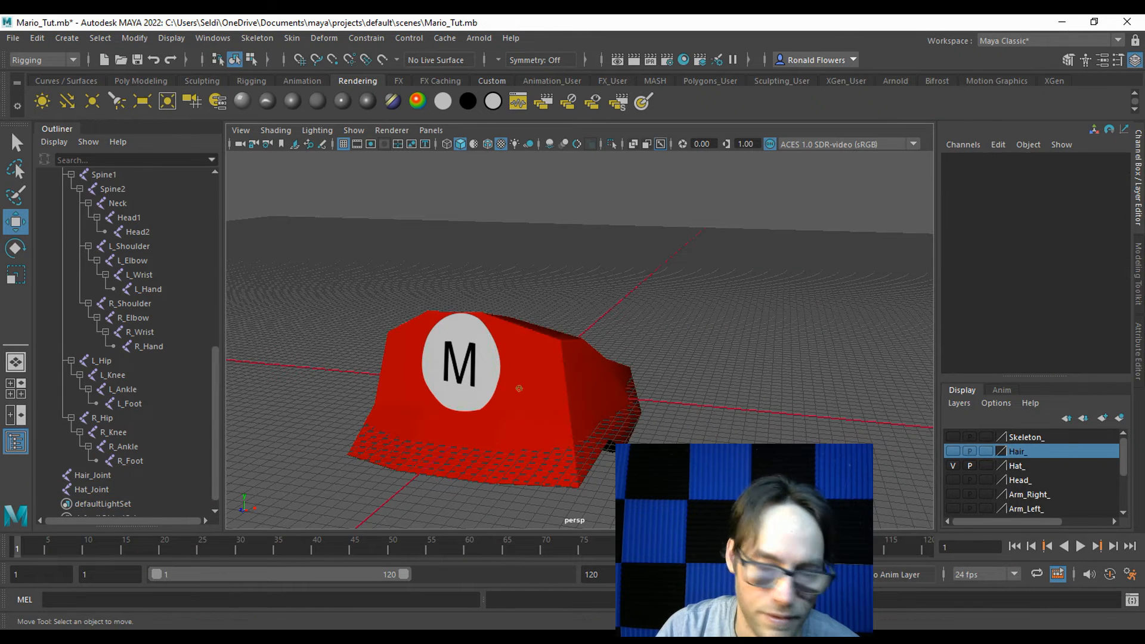
left_click(518, 391)
left_click_drag(518, 390, 414, 354)
key("ctrl+z")
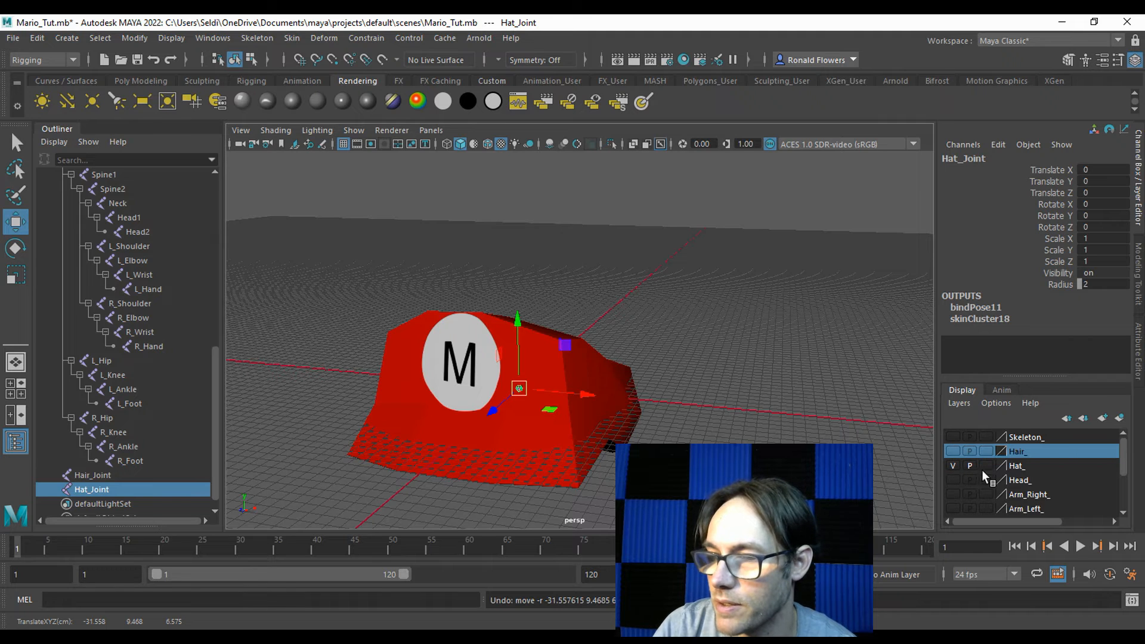
Add Hat_Joint to the Hat_ display layer and check its membership by toggling the layer's visibility
left_click(953, 465)
left_click(954, 465)
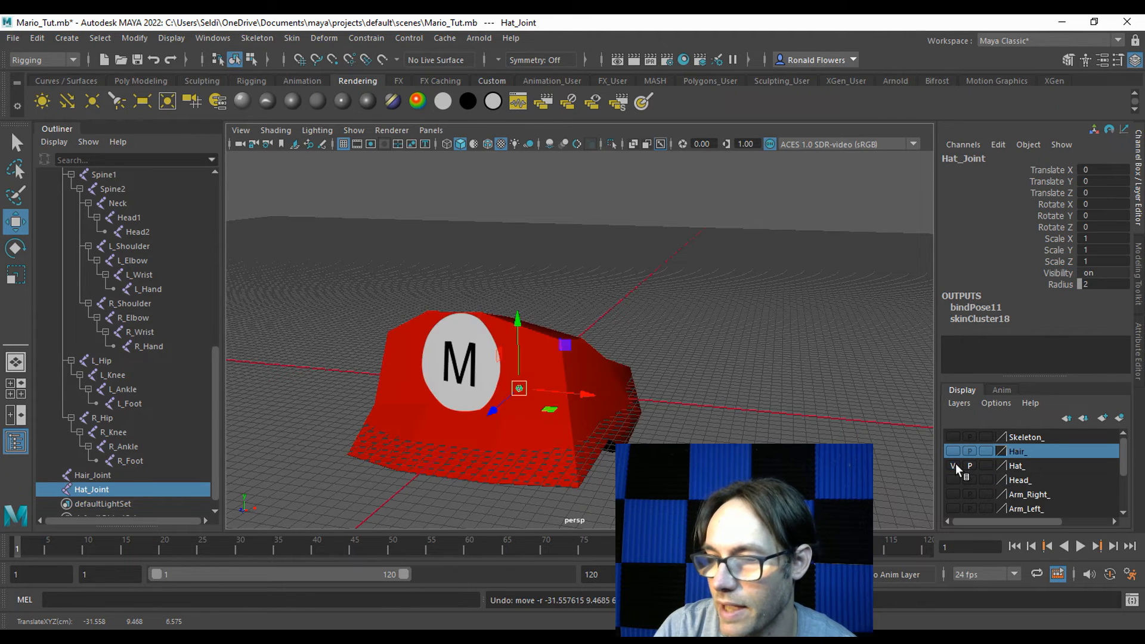
left_click(953, 466)
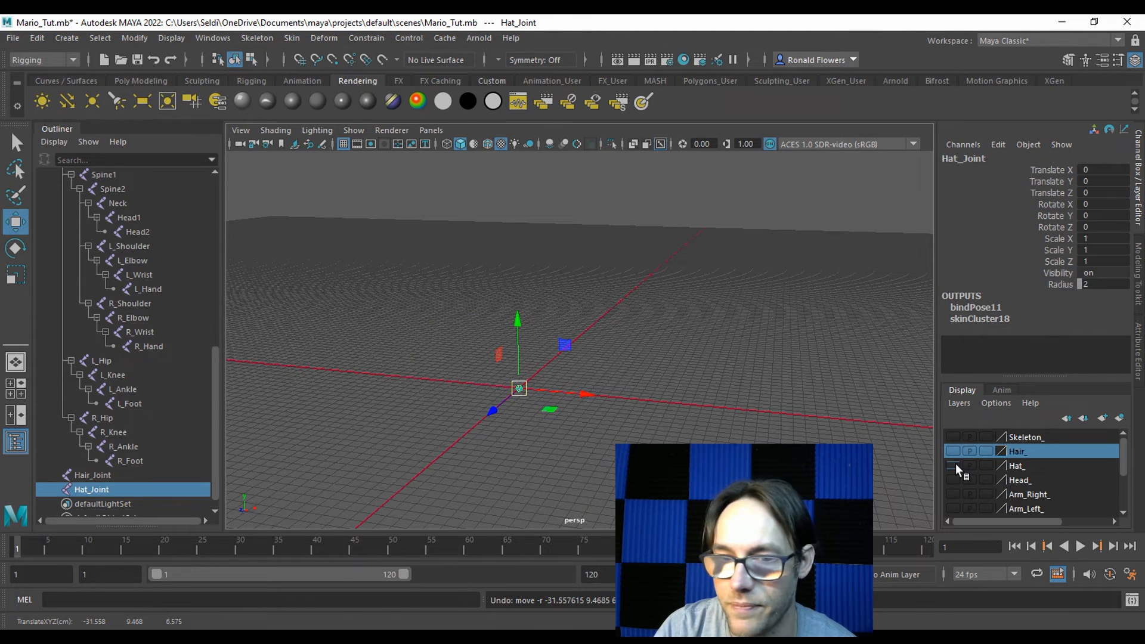
left_click(1028, 465)
right_click(1028, 465)
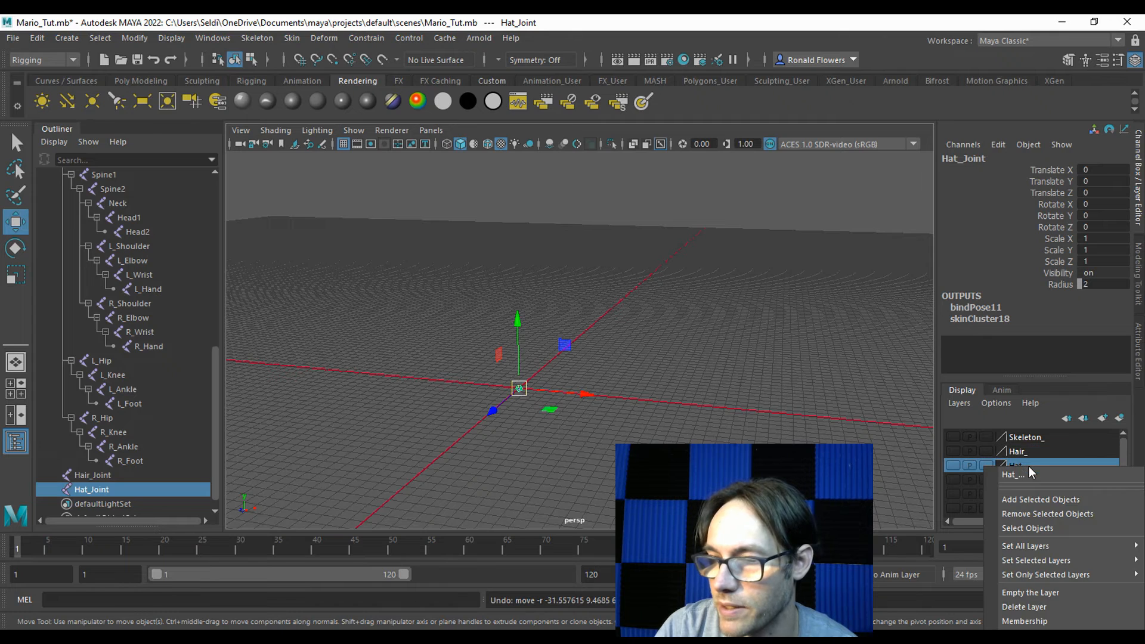
left_click(1047, 499)
left_click(953, 466)
left_click(953, 466)
left_click(953, 466)
left_click(953, 466)
left_click(953, 466)
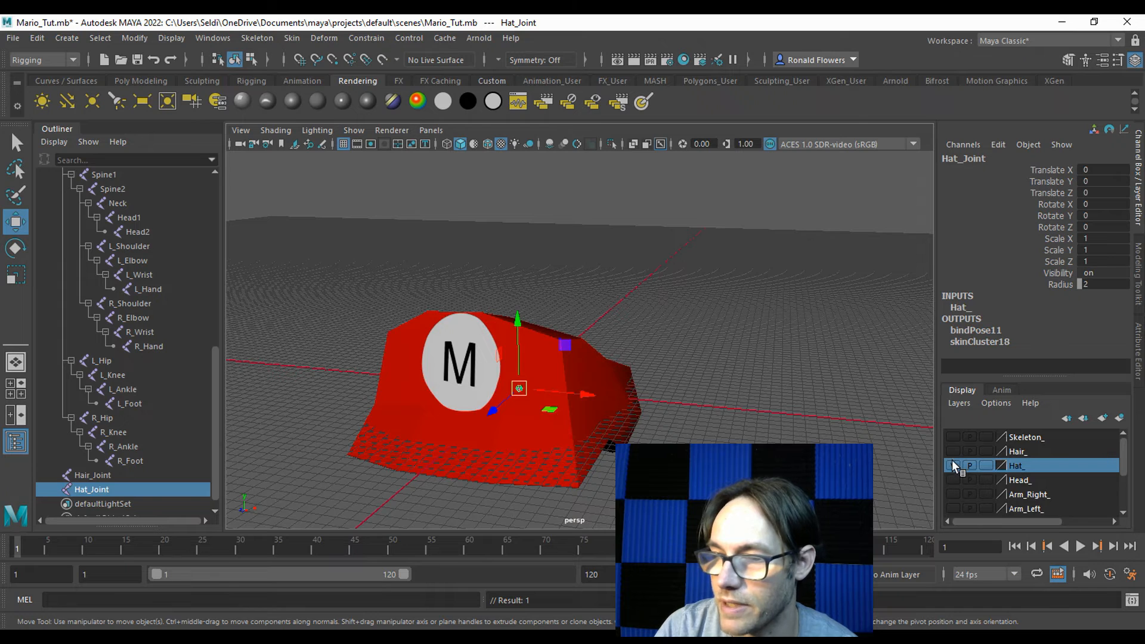
left_click(953, 466)
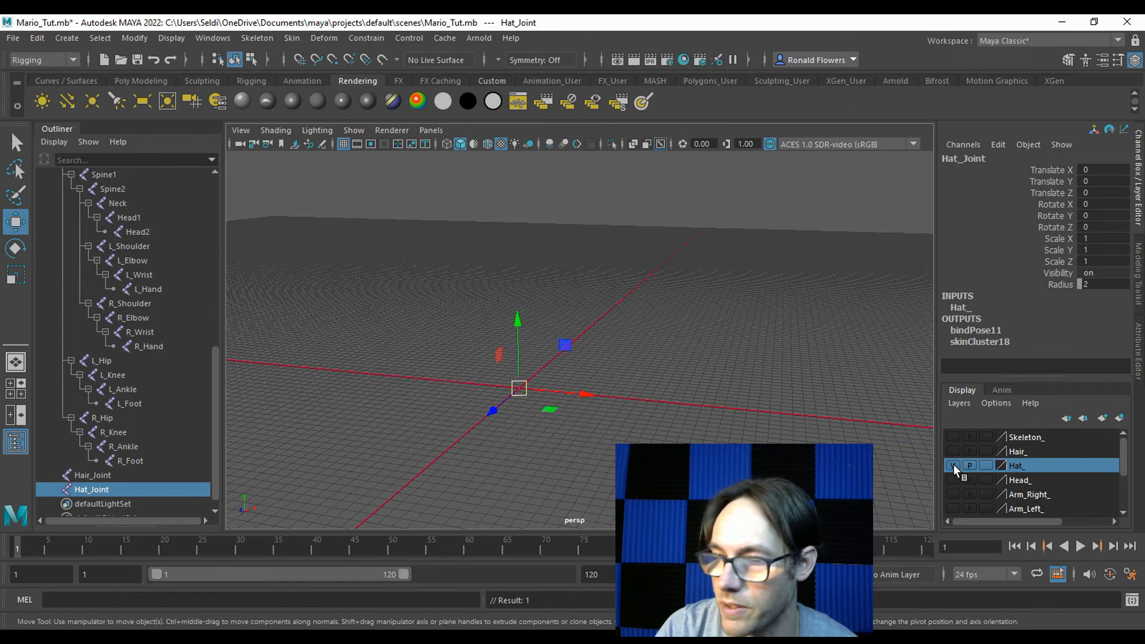
Turn on the visibility of the skeleton, head, arm, leg, pelvis and torso layers and view the assembled character
left_click(953, 438)
scroll(993, 463, "down", 1)
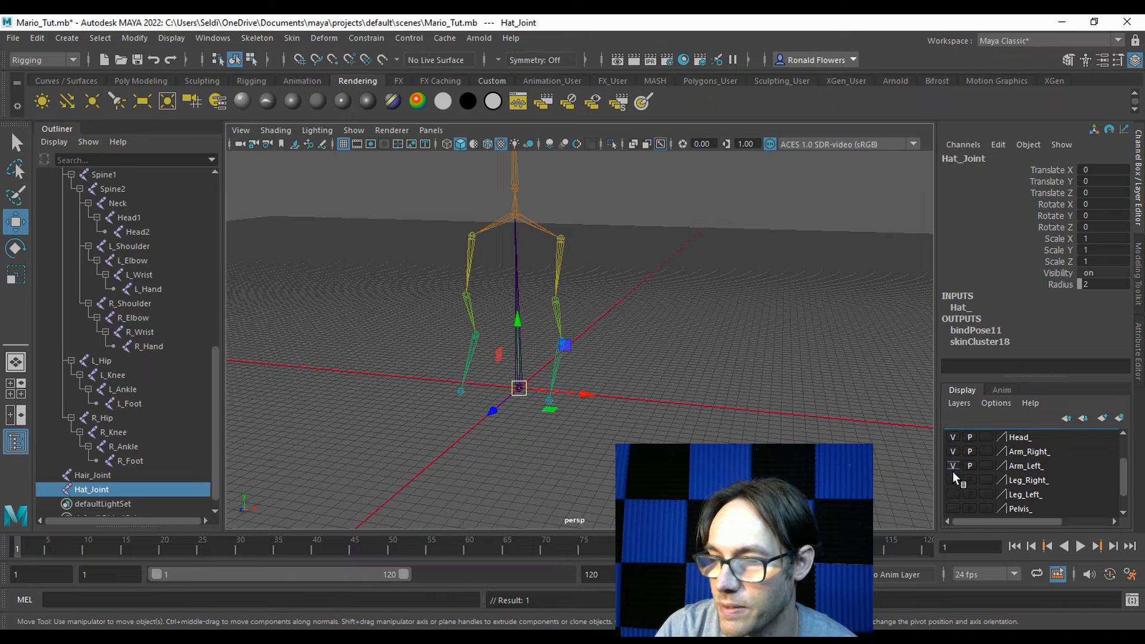
left_click(954, 480)
left_click(958, 495)
left_click(962, 508)
scroll(963, 501, "down", 2)
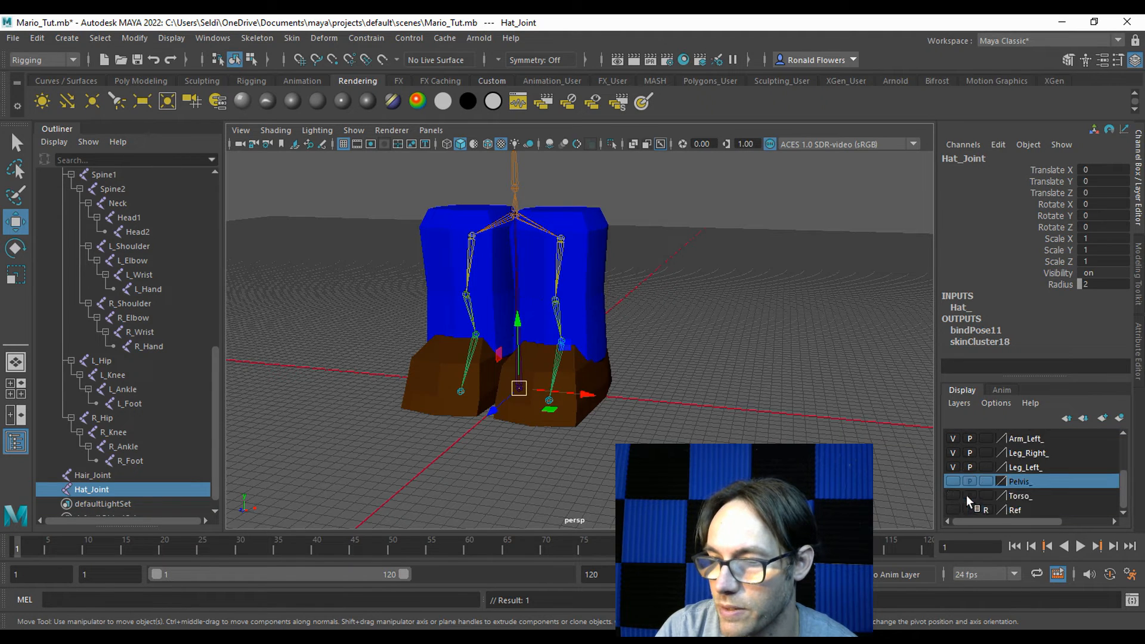
left_click(953, 480)
left_click(952, 496)
left_click(689, 399)
left_click_drag(688, 399, 406, 401, "alt")
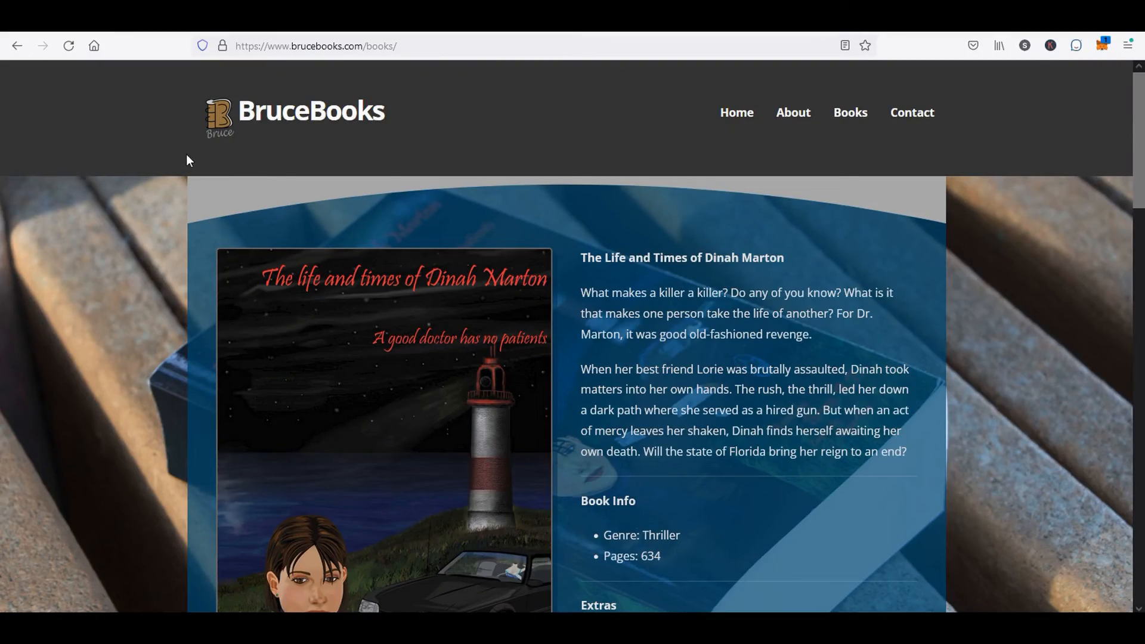
Switch to the web browser and look through the books listed on the BruceBooks site
scroll(710, 308, "down", 3)
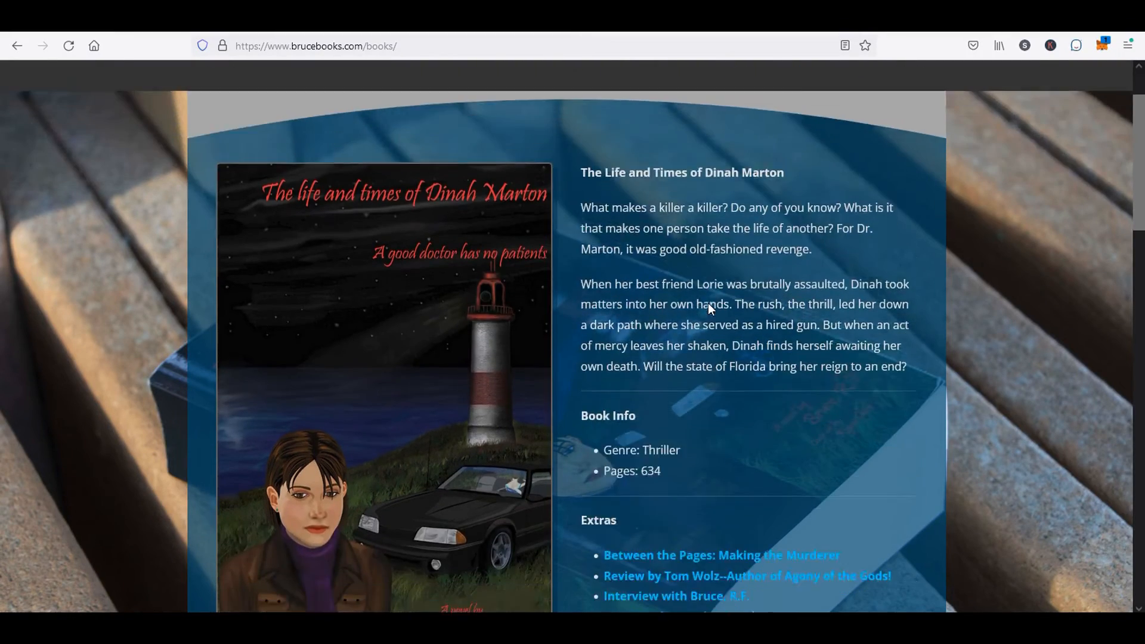
scroll(673, 299, "down", 10)
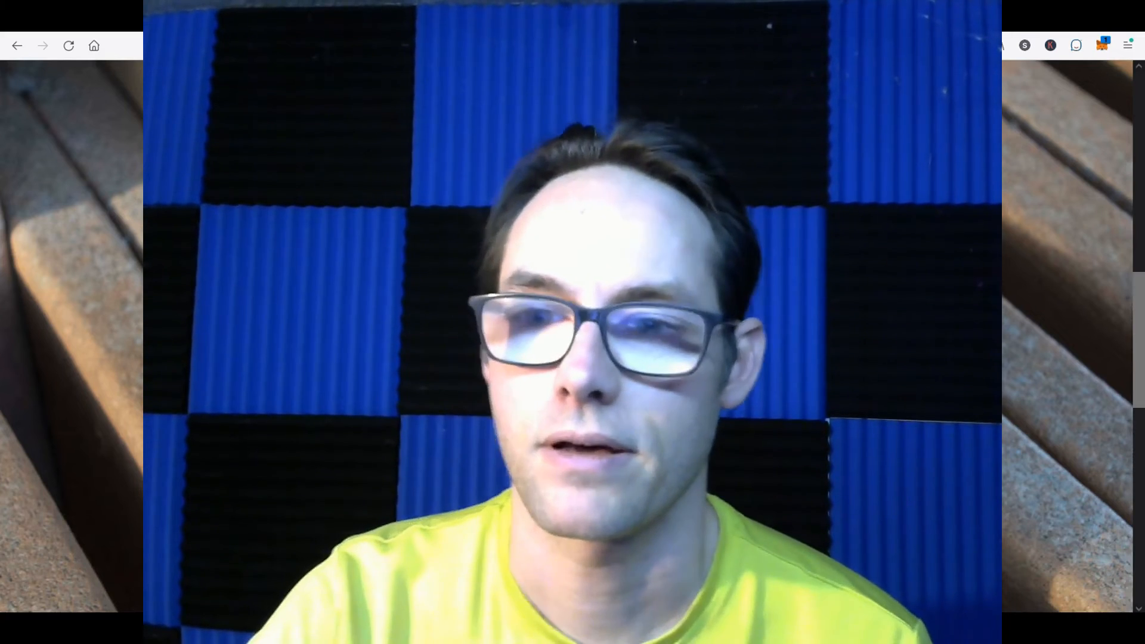
scroll(1068, 334, "up", 10)
scroll(1068, 334, "up", 3)
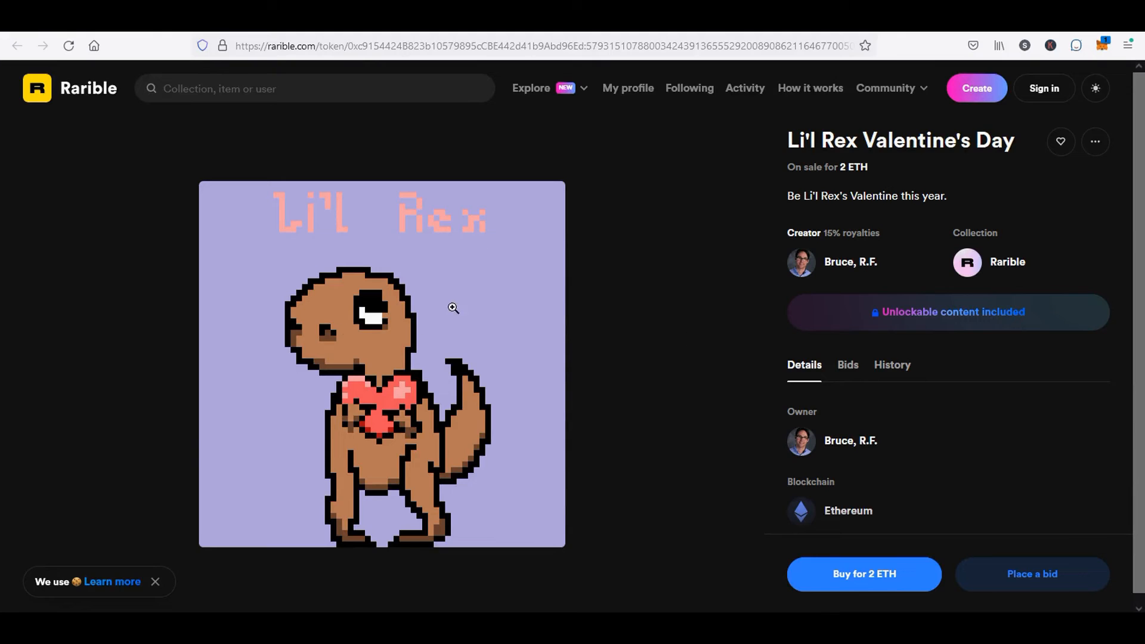
Open the creator's Rarible profile from the Li'l Rex Valentine's Day item and browse the artworks on sale
scroll(662, 287, "down", 1)
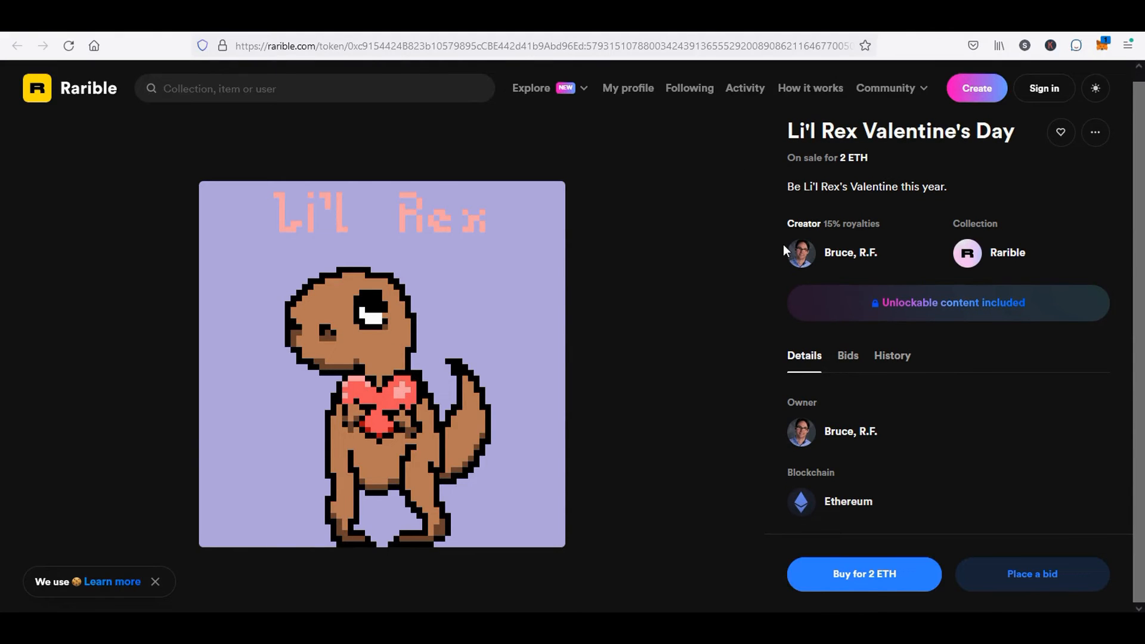
left_click(800, 258)
scroll(843, 260, "down", 5)
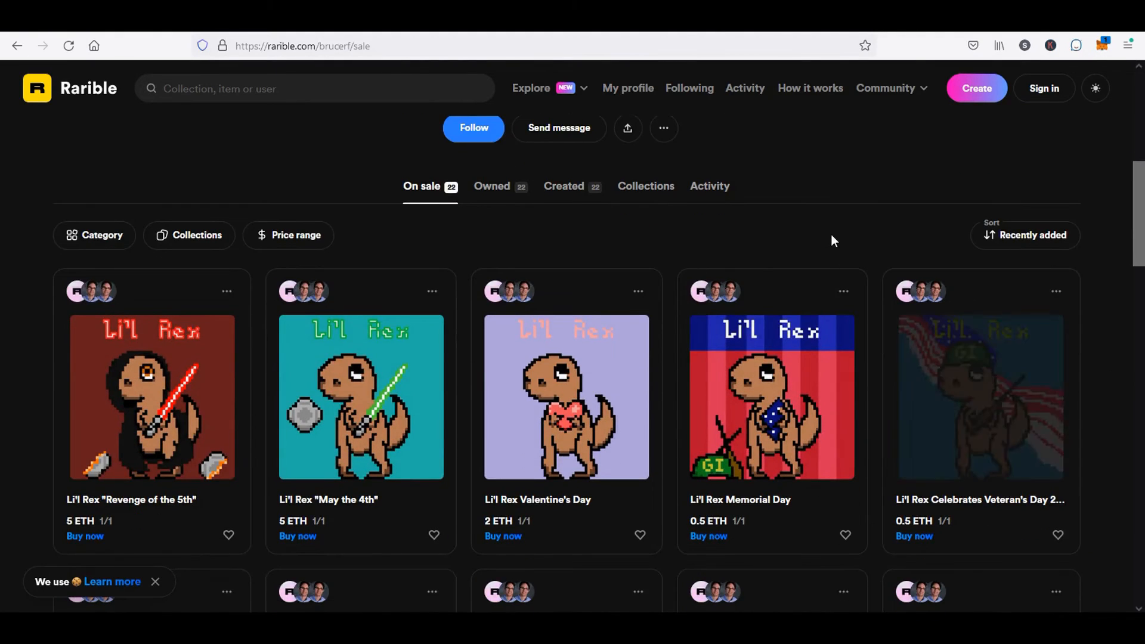
scroll(519, 158, "down", 1)
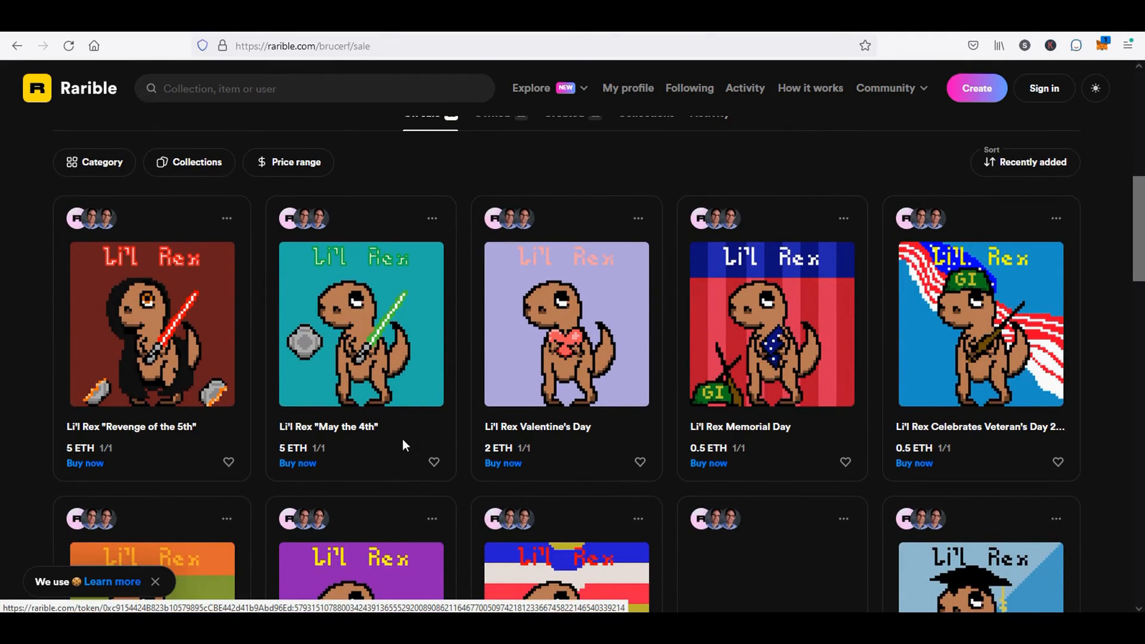
scroll(742, 389, "down", 1)
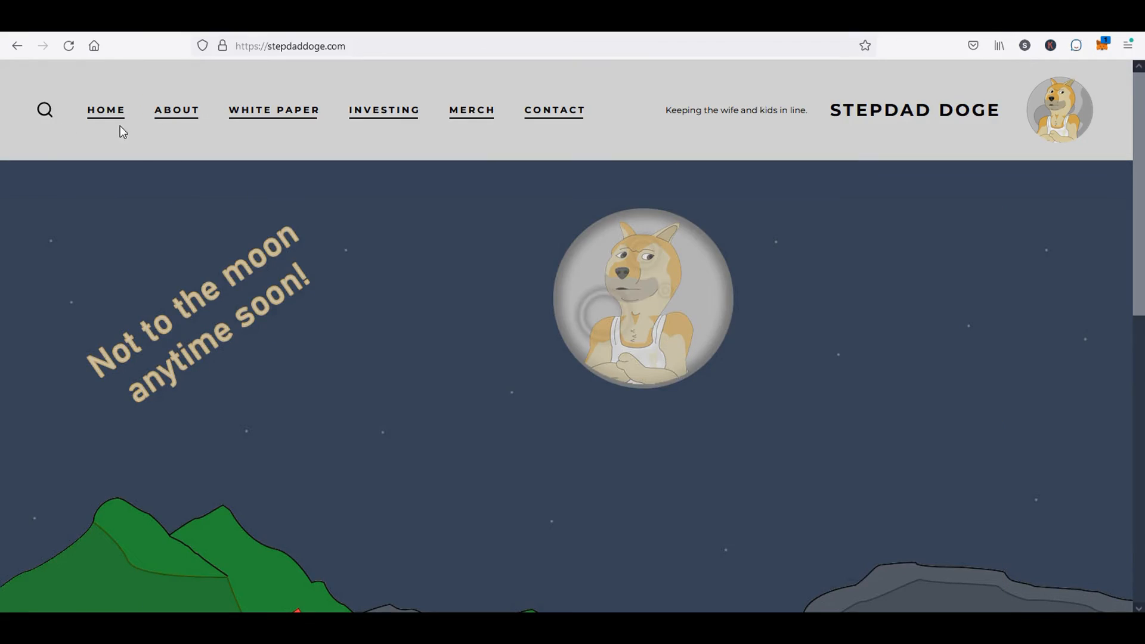
Open the white paper on the Stepdad Doge site, page through to its tokenomics section and return to the cover
left_click(270, 118)
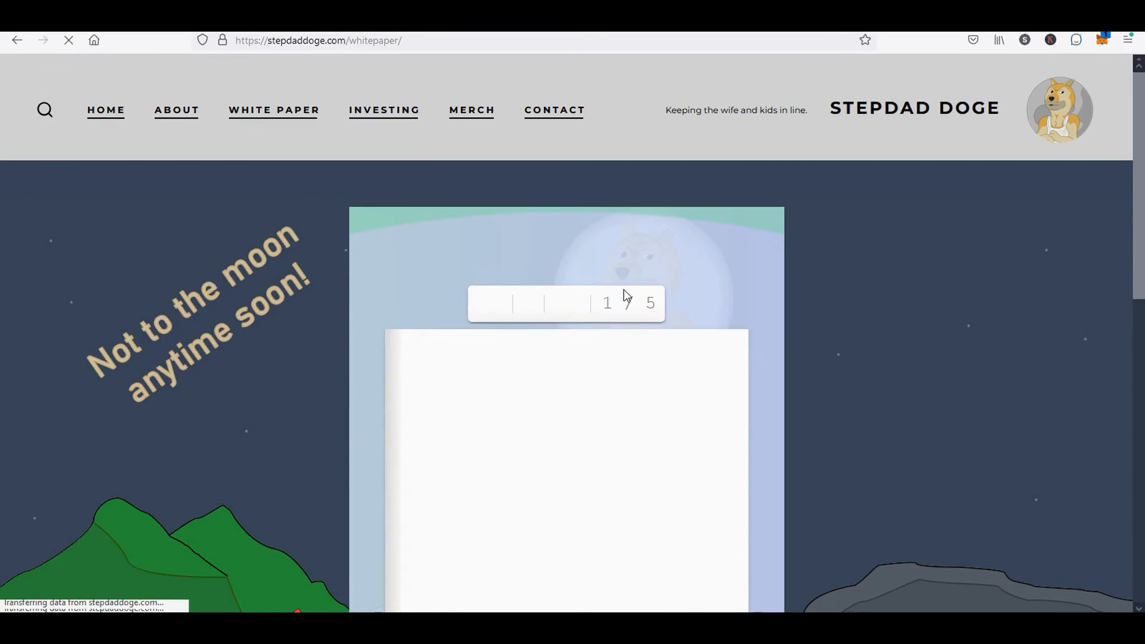
scroll(775, 301, "down", 4)
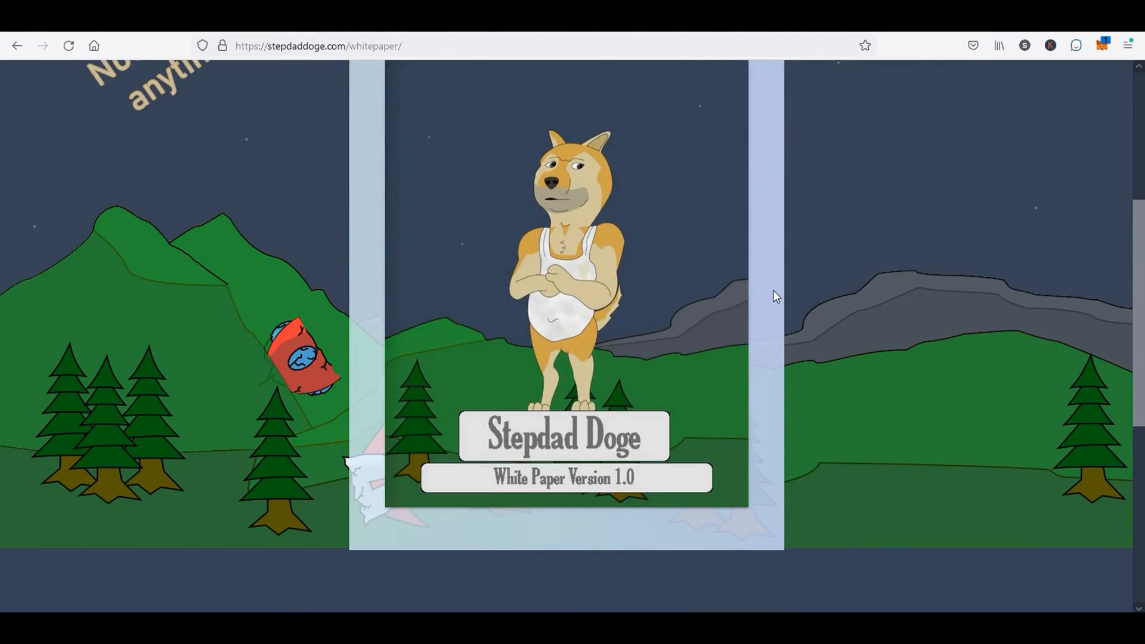
scroll(773, 290, "up", 2)
left_click(730, 122)
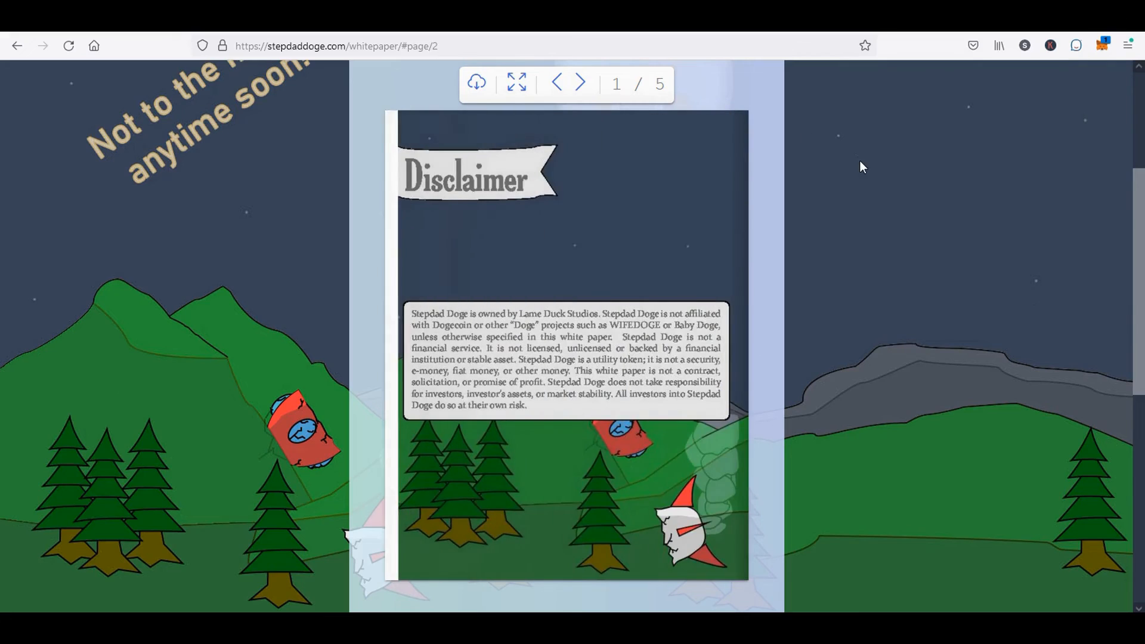
left_click(722, 124)
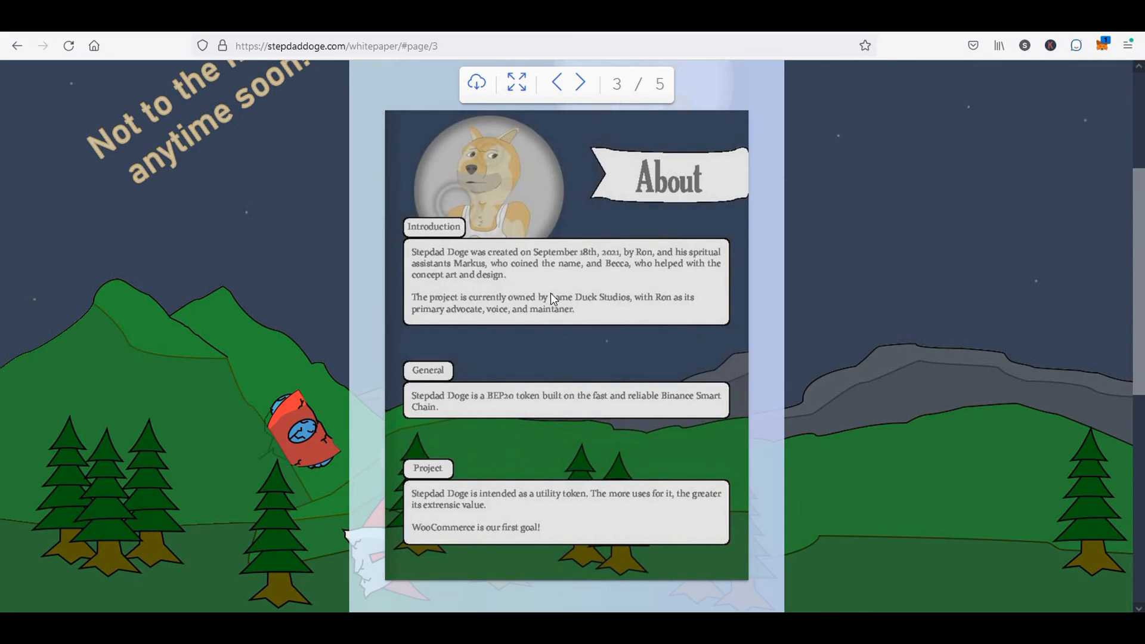
left_click(725, 135)
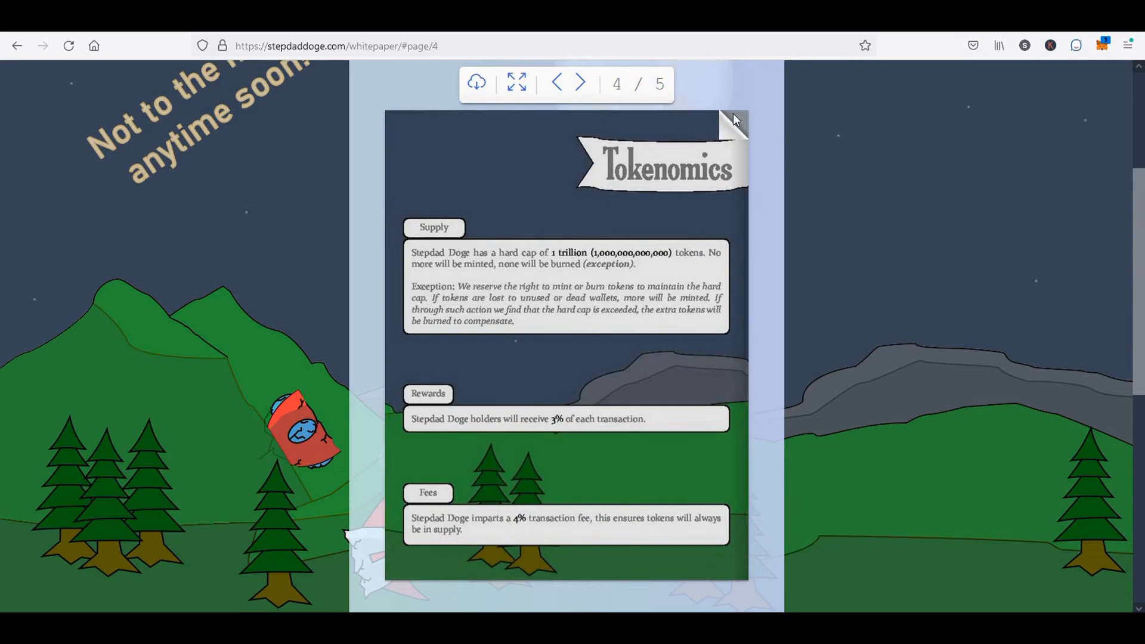
left_click(733, 115)
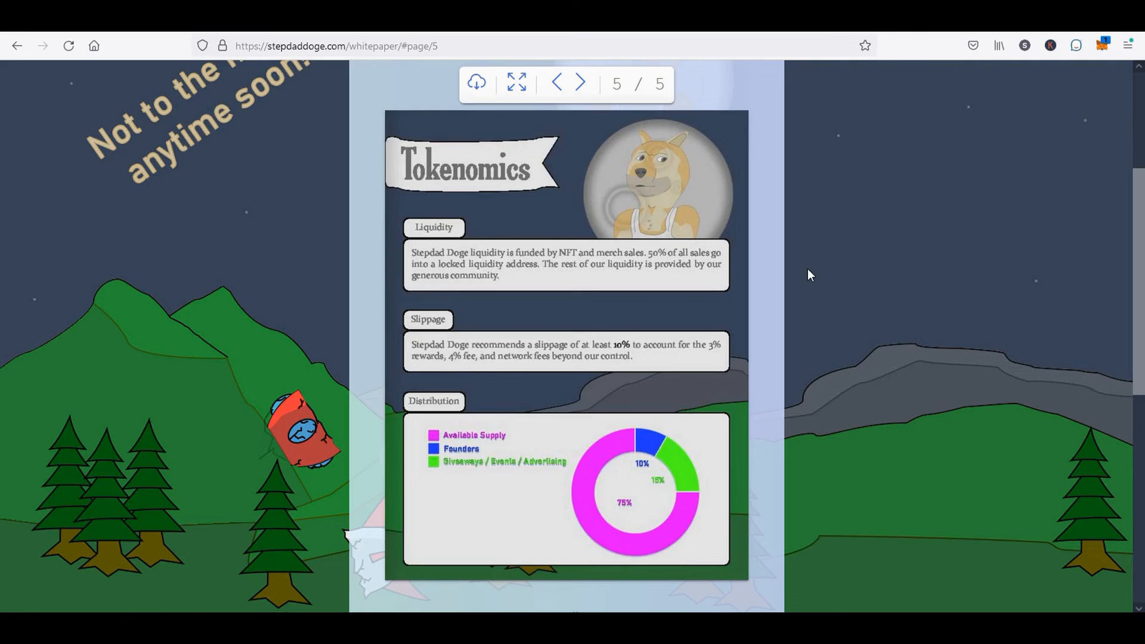
scroll(809, 273, "up", 4)
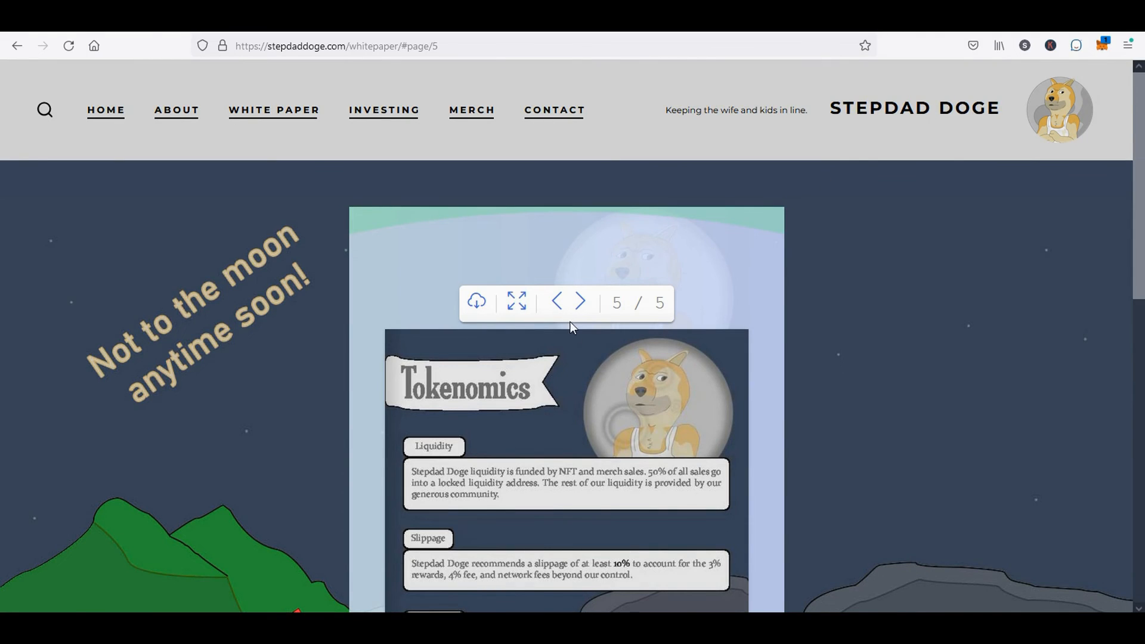
left_click(557, 304)
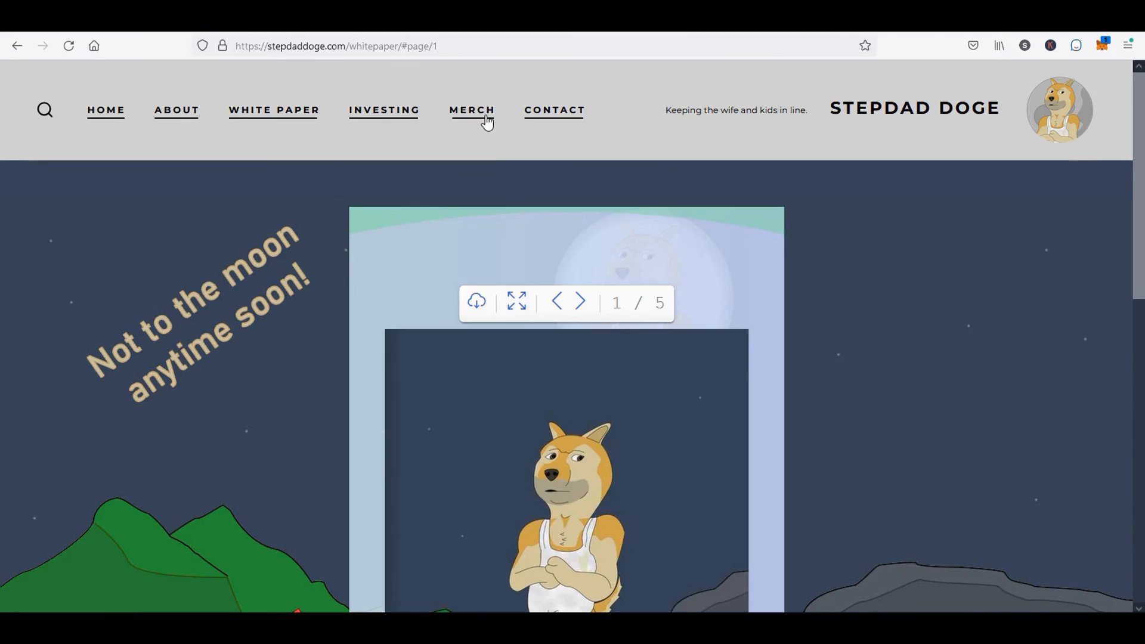
Open the Stepdad Doge merchandise page and look through its products
left_click(487, 122)
scroll(837, 327, "down", 1)
scroll(837, 328, "down", 5)
scroll(807, 335, "down", 1)
scroll(808, 334, "up", 7)
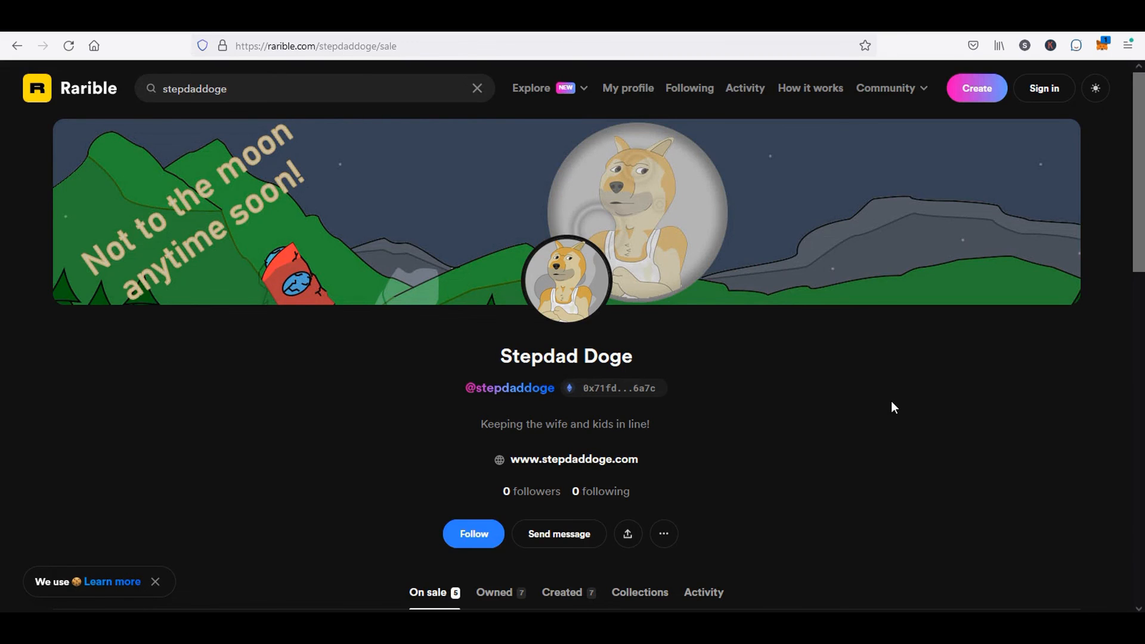
Browse the Stepdad Doge profile on Rarible and the author's Twitter profile with its pinned tweet
scroll(885, 387, "down", 3)
scroll(885, 392, "down", 3)
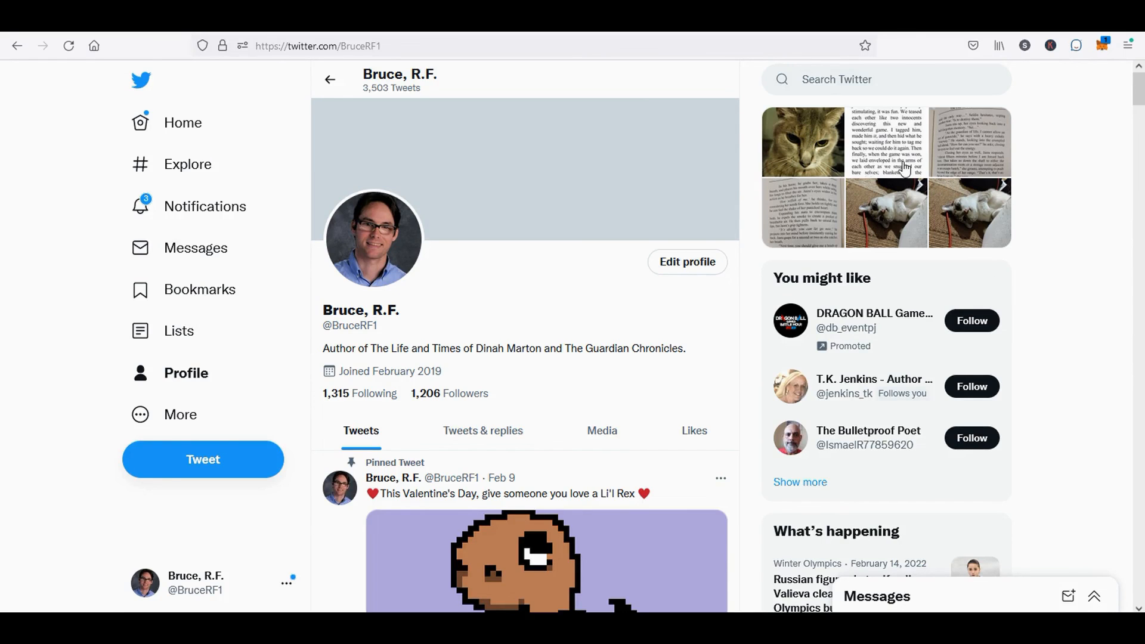
scroll(638, 453, "down", 3)
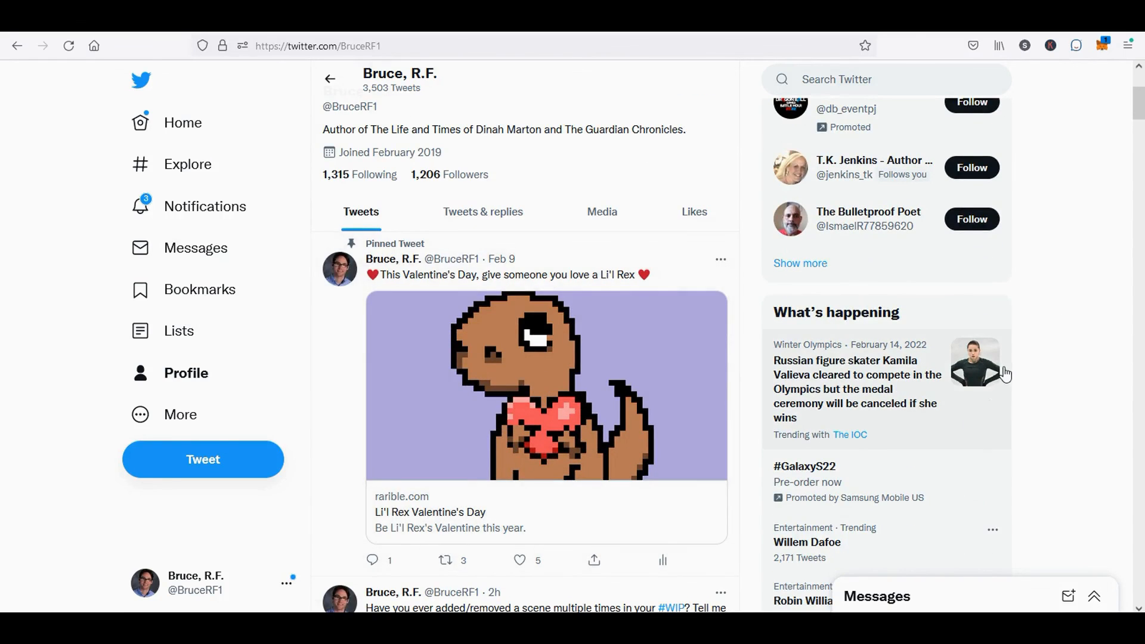
scroll(1030, 366, "up", 3)
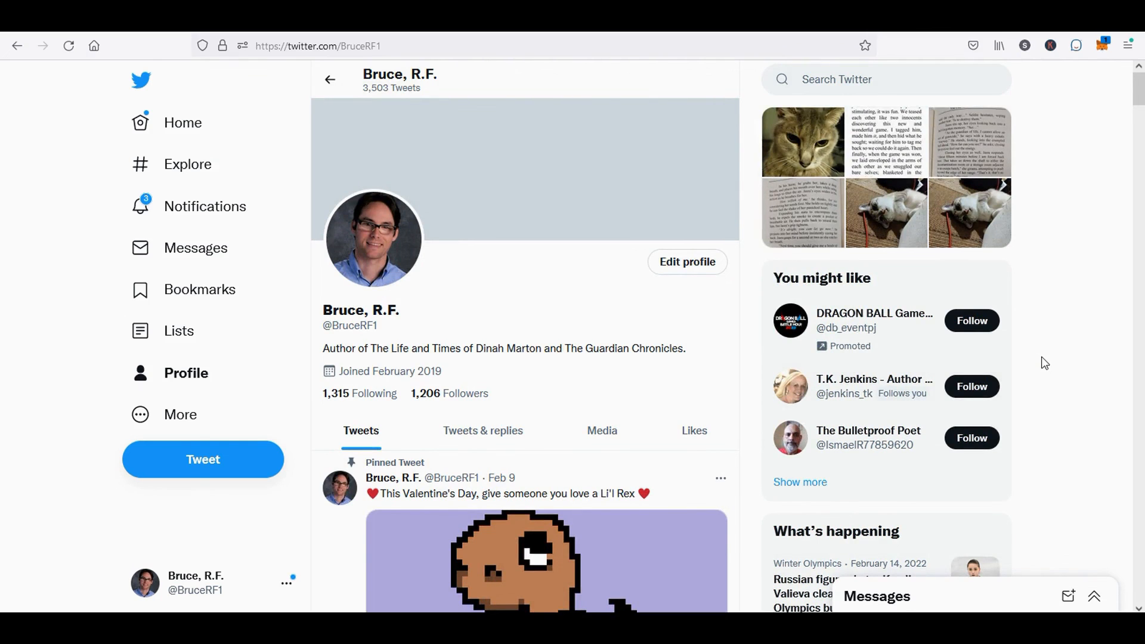